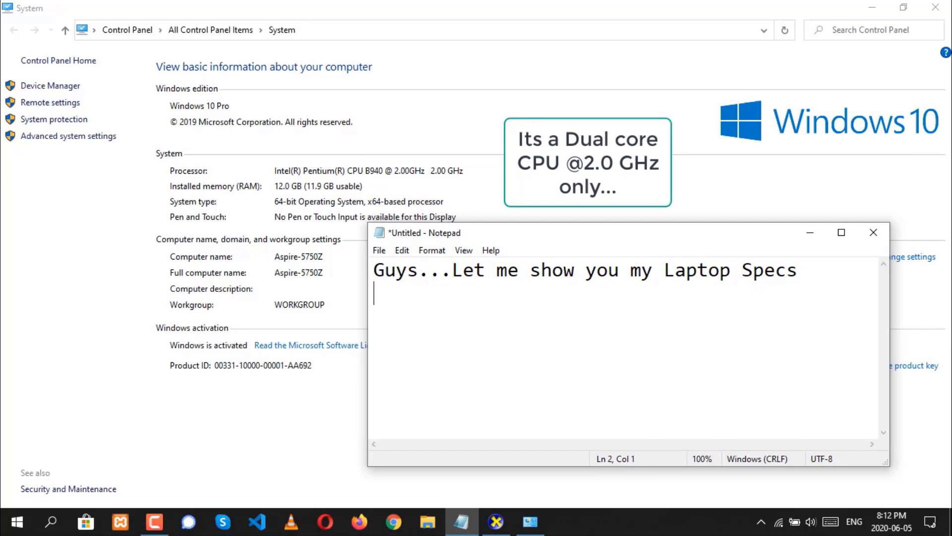
Add the line "- Yes guys its a very normal/Low-end Device" under the heading in the note.
{"action": "type", "text": "- Yes guys i"}
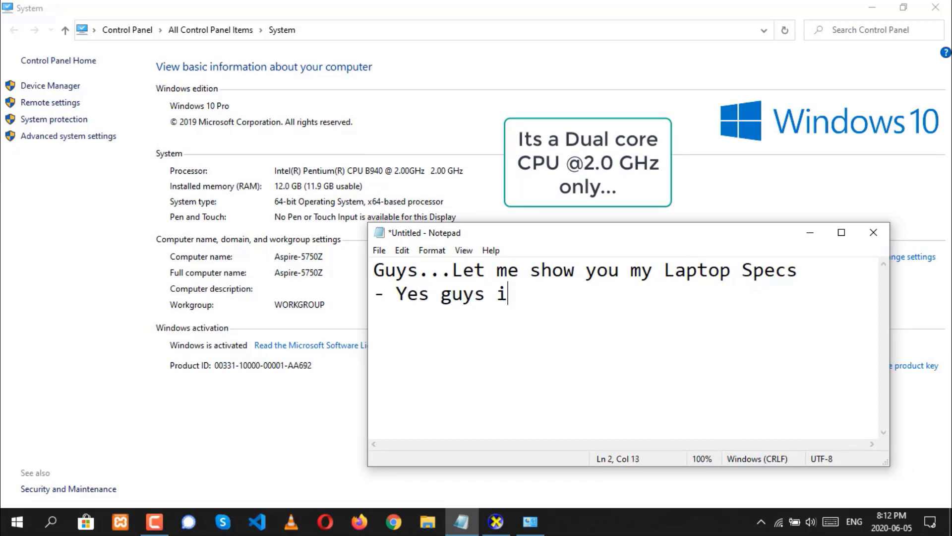
{"action": "type", "text": "ts a very "}
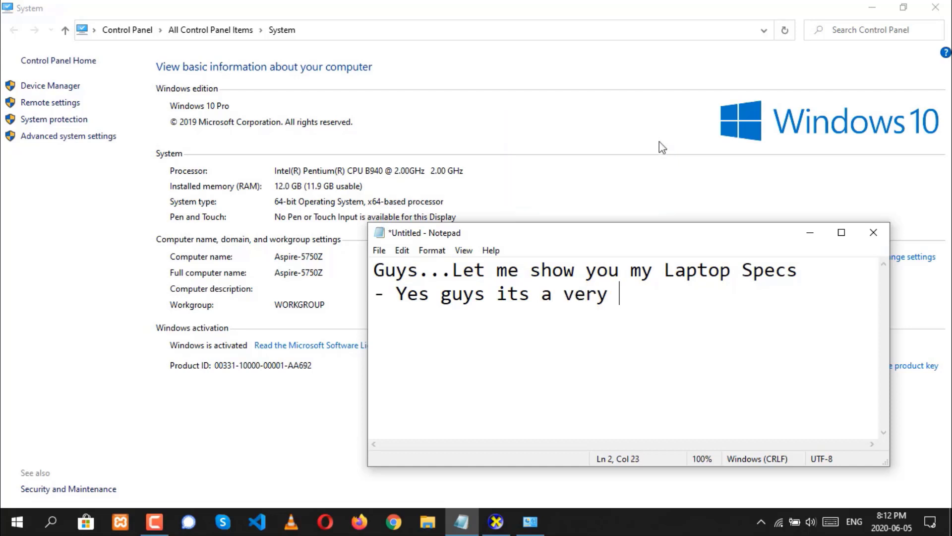
{"action": "type", "text": "normal"}
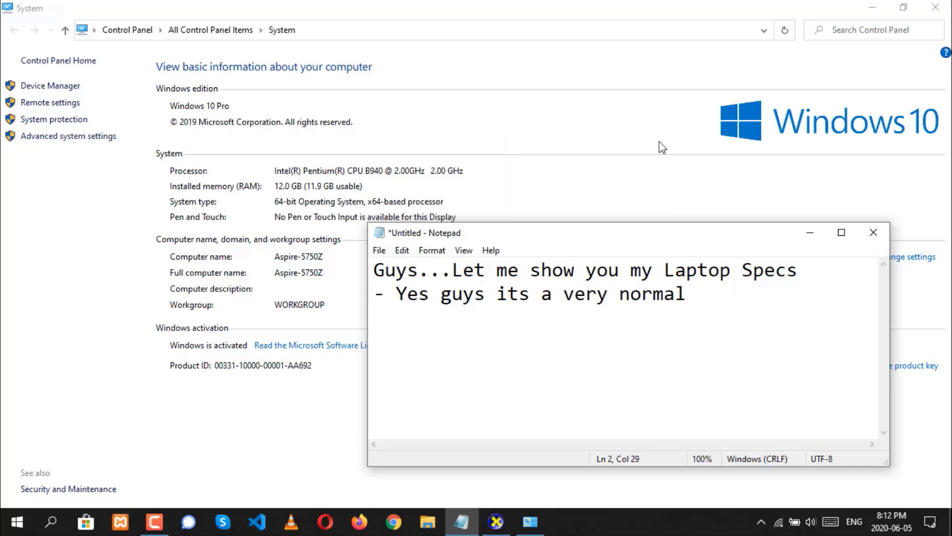
{"action": "type", "text": "/Low-end "}
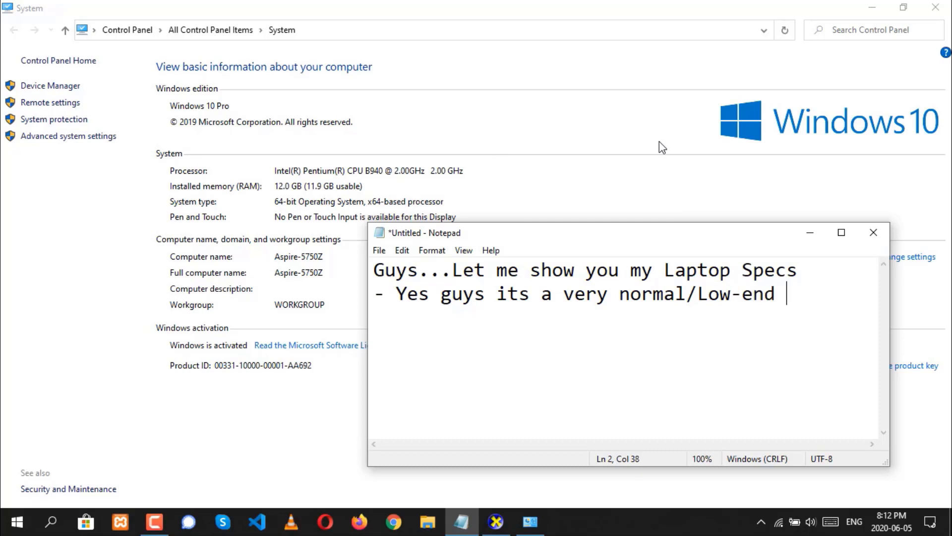
{"action": "type", "text": "Device"}
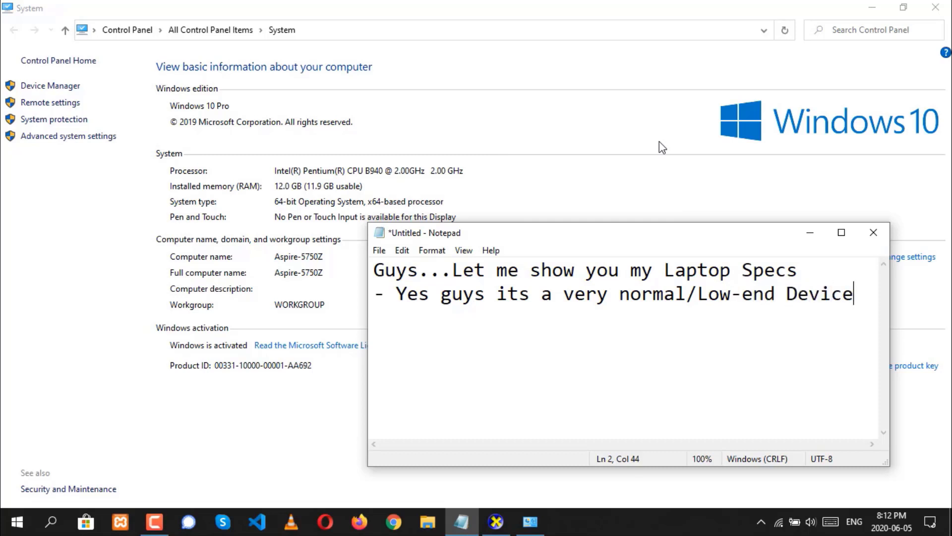
Leave a blank line and add "Intel Dual core CPU" as the first laptop spec.
{"action": "key", "text": "Return"}
{"action": "key", "text": "Return"}
{"action": "type", "text": "Intel Du"}
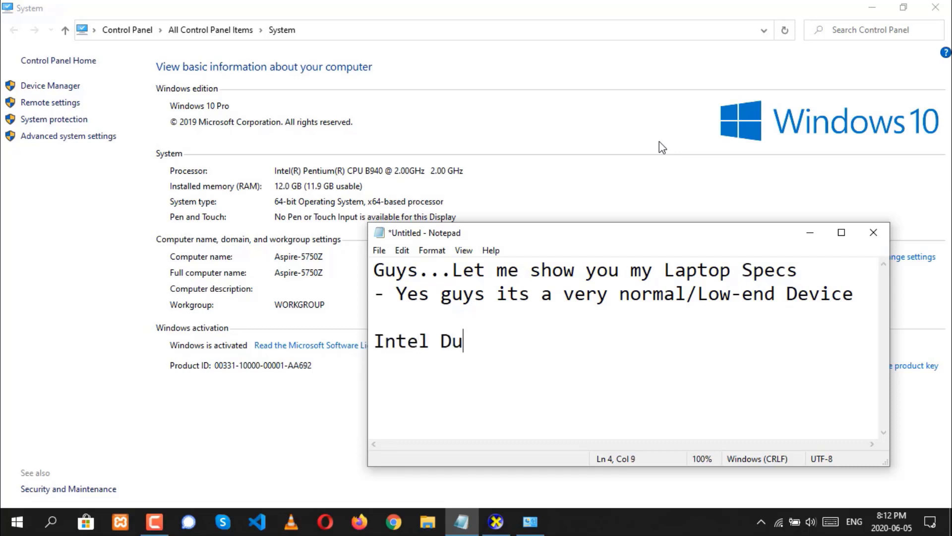
{"action": "type", "text": "al core CPU"}
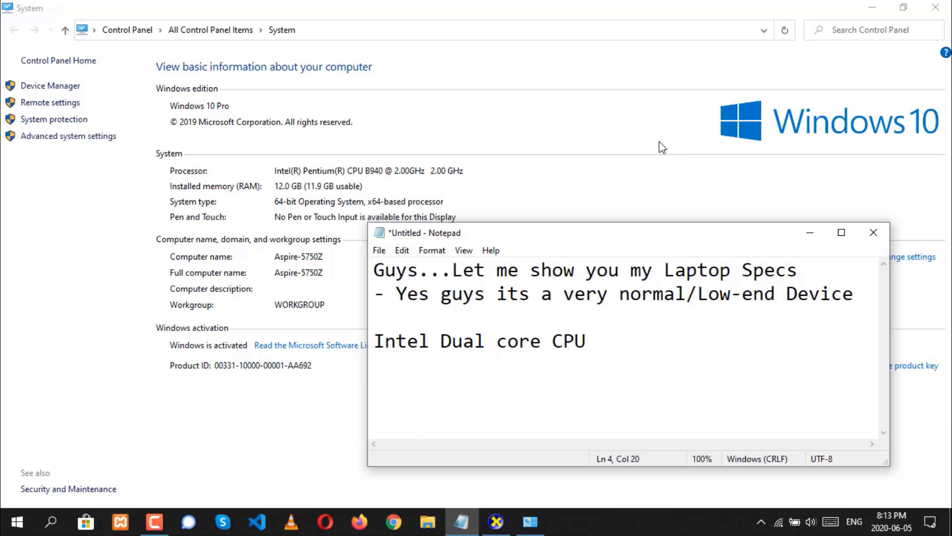
Add "12 GB DDR3 RAM" on the line below the CPU spec.
{"action": "key", "text": "Return"}
{"action": "type", "text": "12 GB RA"}
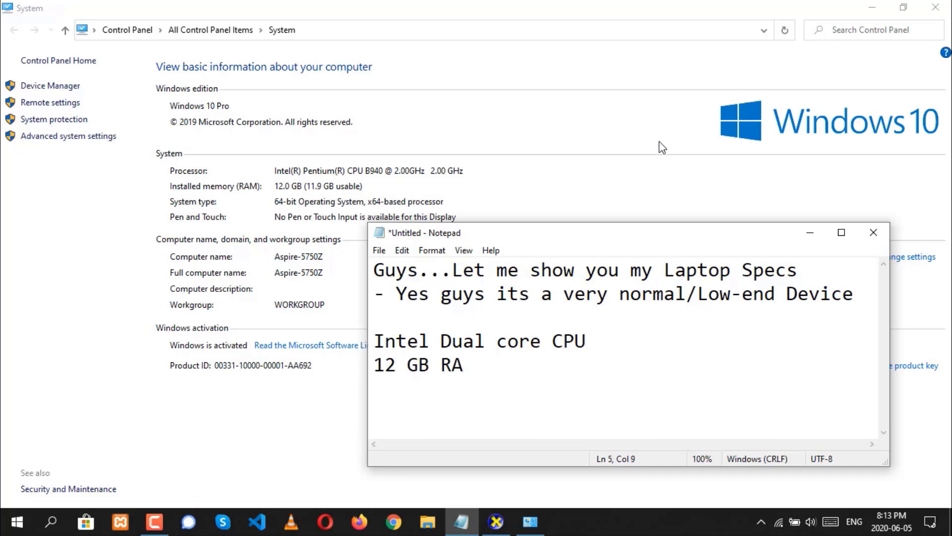
{"action": "key", "text": "BackSpace"}
{"action": "key", "text": "BackSpace"}
{"action": "type", "text": "DDR3 TAM"}
{"action": "key", "text": "BackSpace"}
{"action": "key", "text": "BackSpace"}
{"action": "key", "text": "BackSpace"}
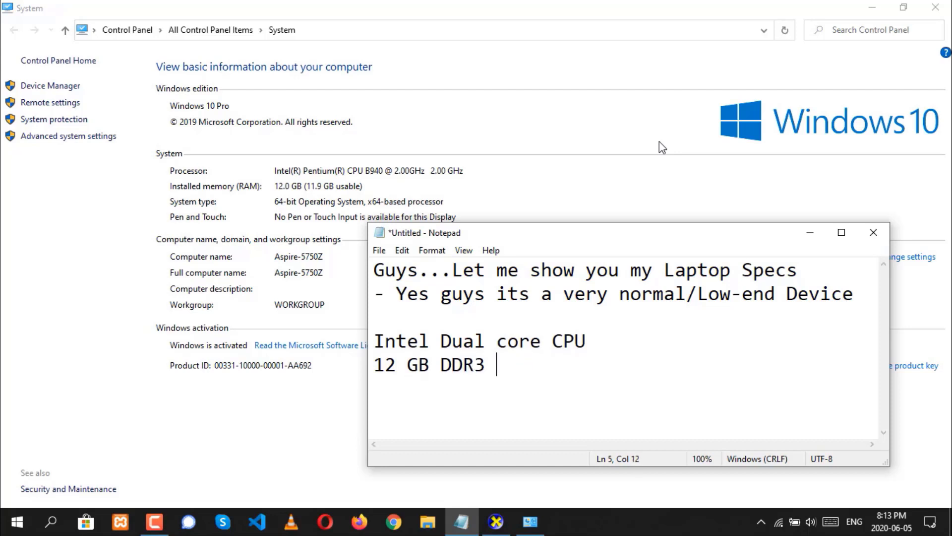
{"action": "type", "text": "RAM"}
Add "Intel HD Graphics" on a new line below the RAM spec and highlight that line.
{"action": "key", "text": "Return"}
{"action": "type", "text": "Intel "}
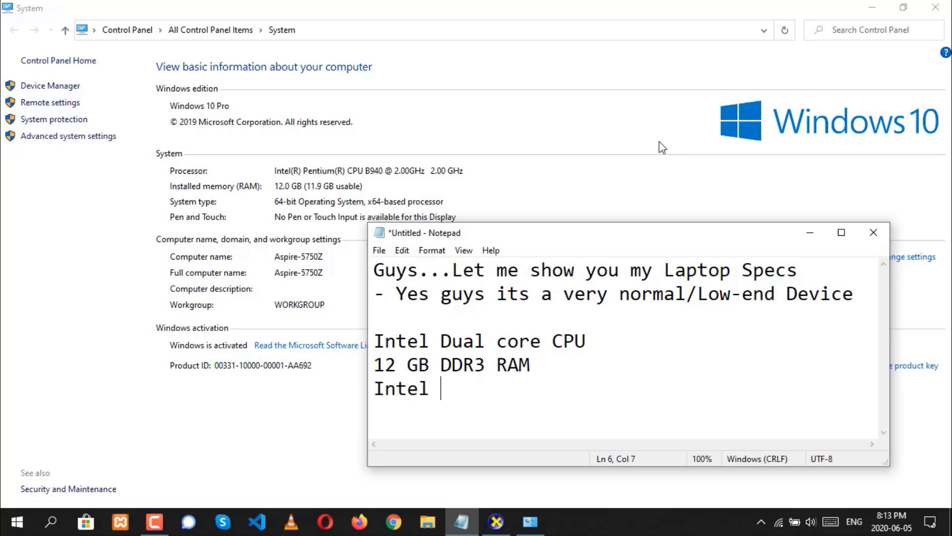
{"action": "type", "text": "HD Graphics"}
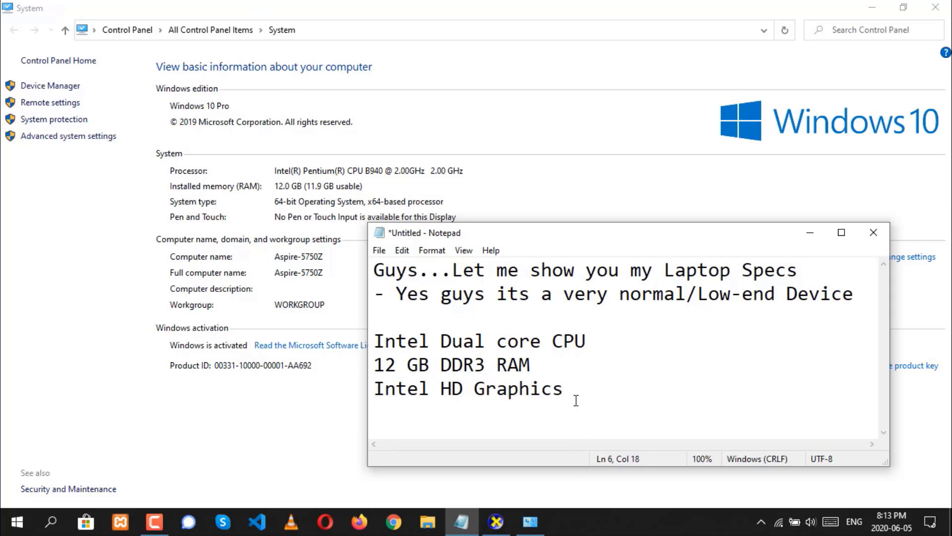
{"action": "left_click_drag", "start_coordinate": [568, 395], "coordinate": [372, 407]}
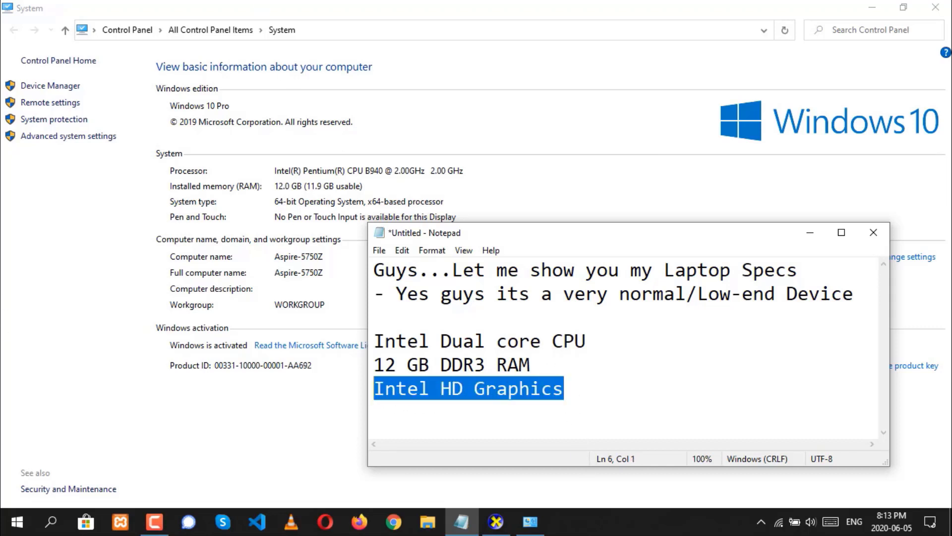
Minimize the note and the System window, and view the display details in the DirectX Diagnostic Tool.
{"action": "left_click", "coordinate": [810, 232]}
{"action": "left_click", "coordinate": [872, 7]}
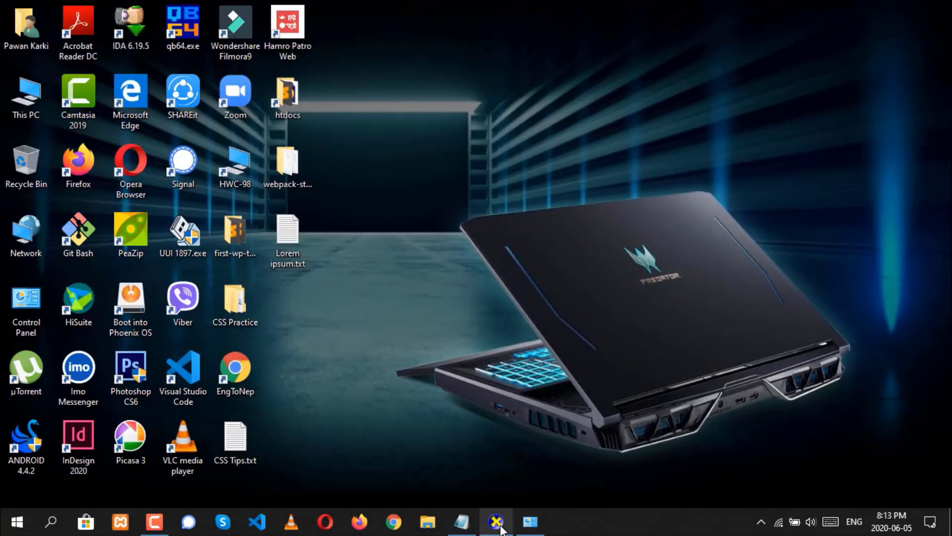
{"action": "left_click", "coordinate": [496, 521]}
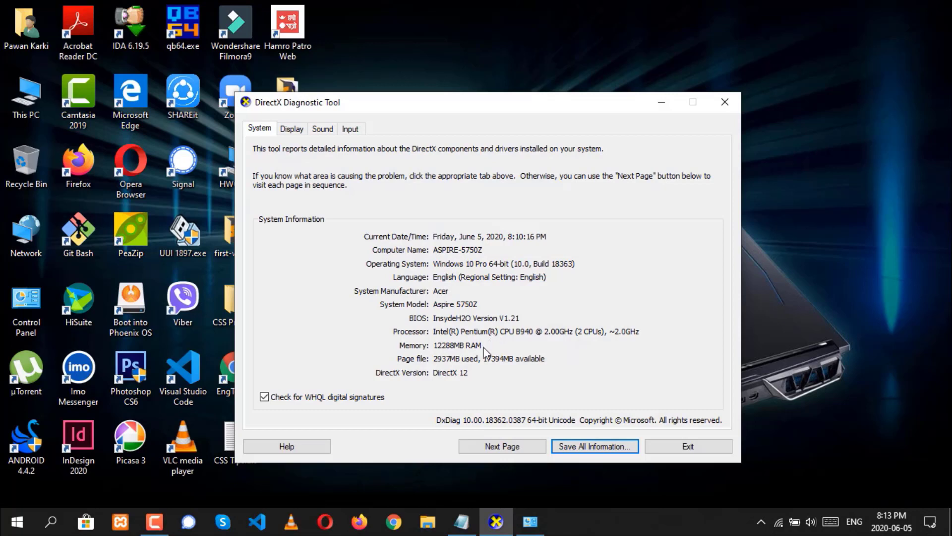
{"action": "left_click", "coordinate": [300, 128]}
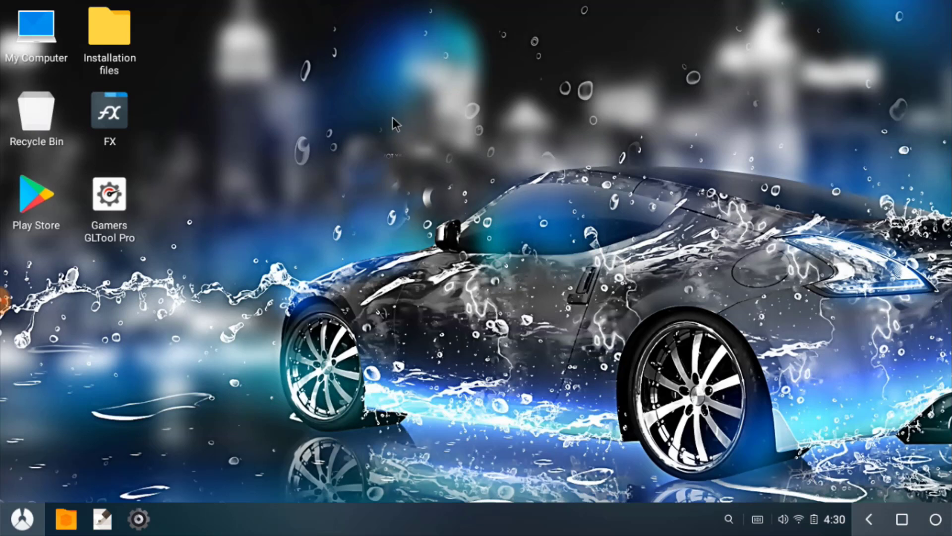
Open the Installation files folder on the Phoenix OS desktop and reposition its window.
{"action": "left_click", "coordinate": [129, 31]}
{"action": "double_click", "coordinate": [121, 50]}
{"action": "left_click_drag", "start_coordinate": [521, 36], "coordinate": [475, 23]}
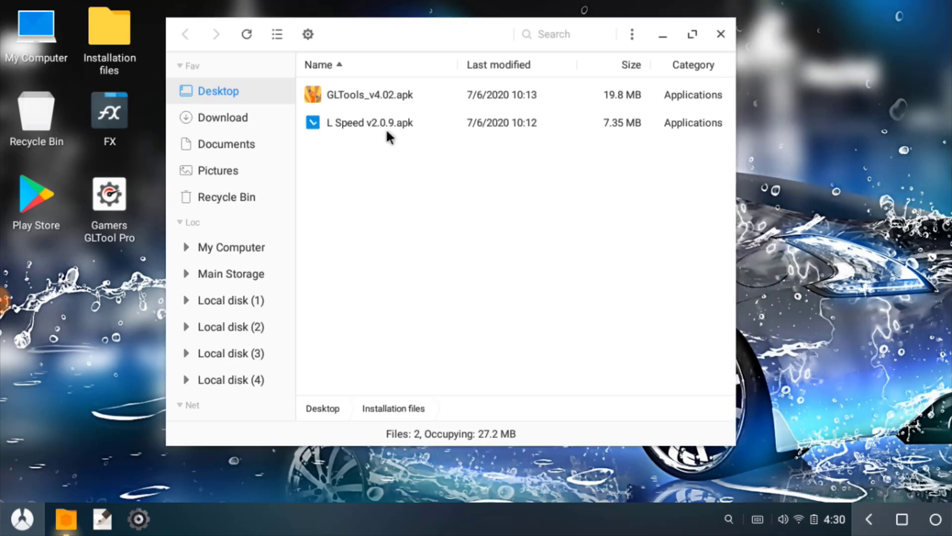
Install L Speed from L Speed v2.0.9.apk, minimizing the file manager and moving the installer window clear.
{"action": "left_click", "coordinate": [357, 123]}
{"action": "right_click", "coordinate": [359, 117]}
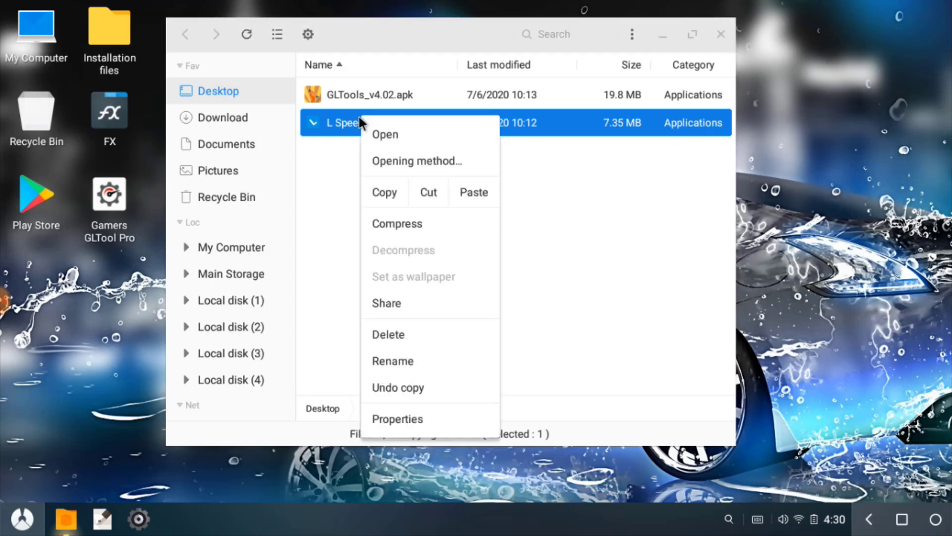
{"action": "left_click", "coordinate": [420, 132]}
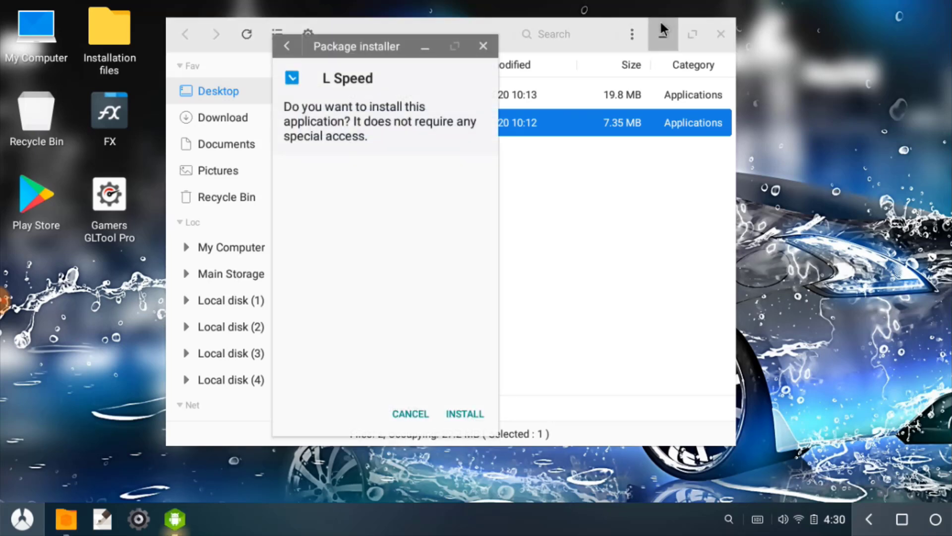
{"action": "left_click", "coordinate": [661, 30]}
{"action": "left_click_drag", "start_coordinate": [351, 43], "coordinate": [341, 35]}
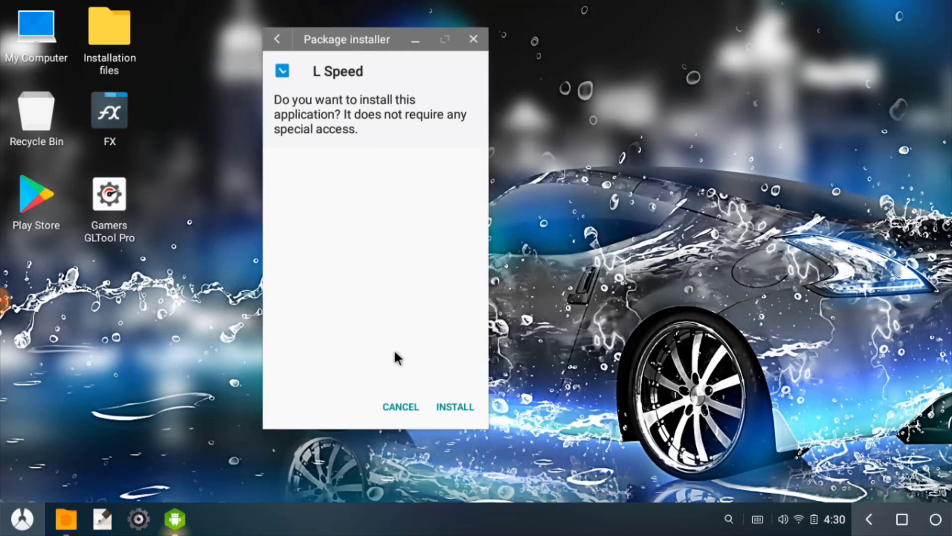
{"action": "left_click", "coordinate": [455, 409]}
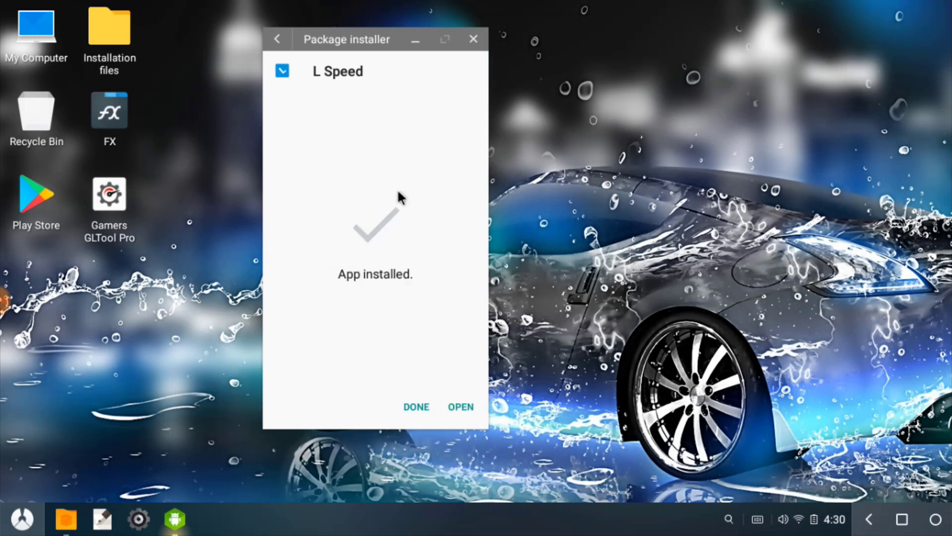
{"action": "left_click_drag", "start_coordinate": [365, 46], "coordinate": [358, 36]}
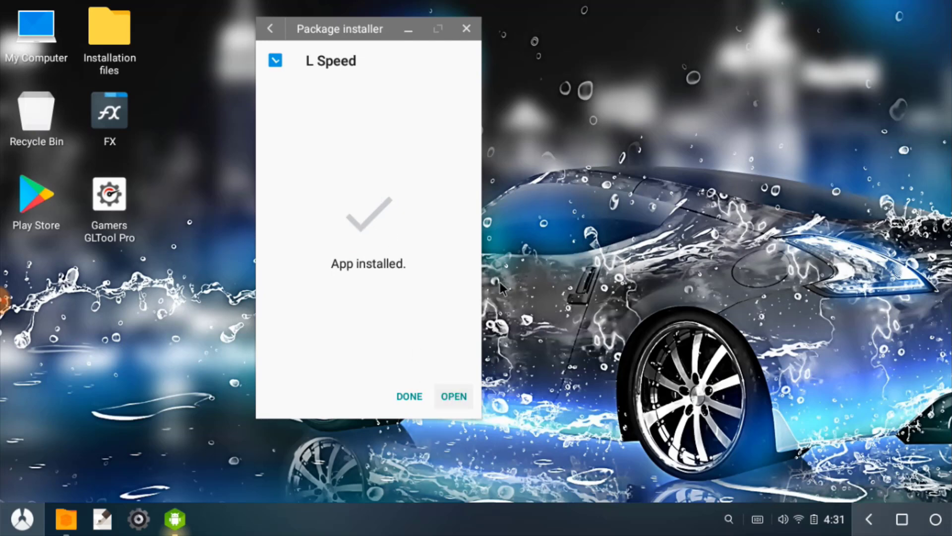
Launch the installed L Speed app and grant it superuser access with the duration Forever.
{"action": "left_click", "coordinate": [464, 396]}
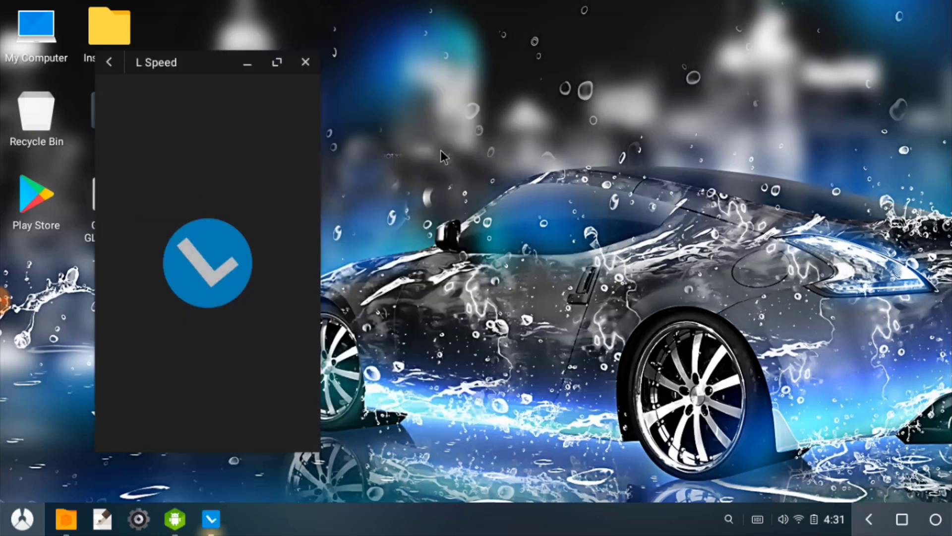
{"action": "left_click_drag", "start_coordinate": [198, 64], "coordinate": [229, 50]}
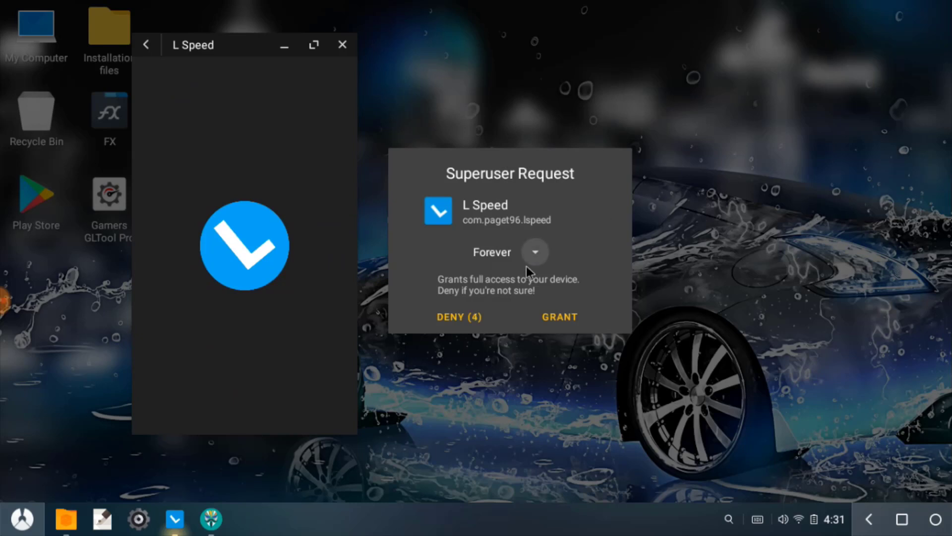
{"action": "left_click", "coordinate": [536, 251]}
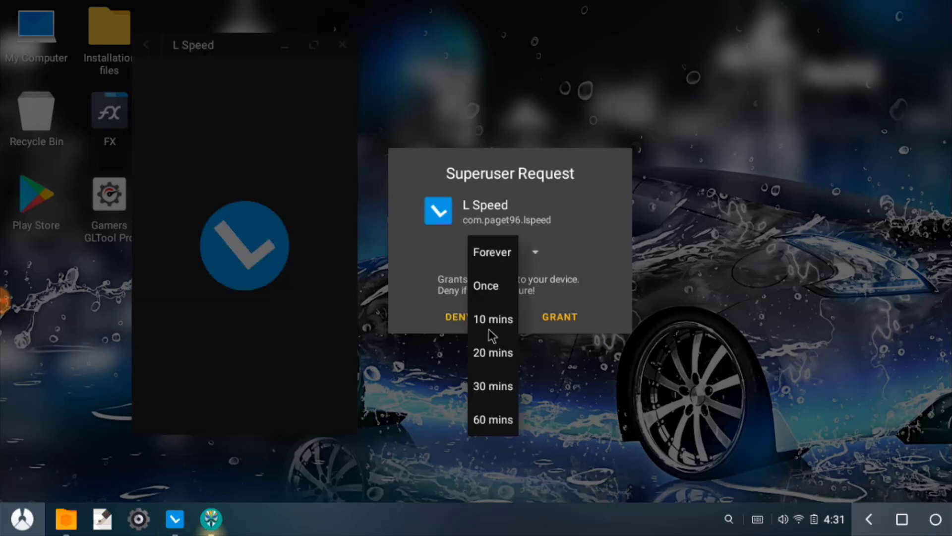
{"action": "left_click", "coordinate": [501, 252]}
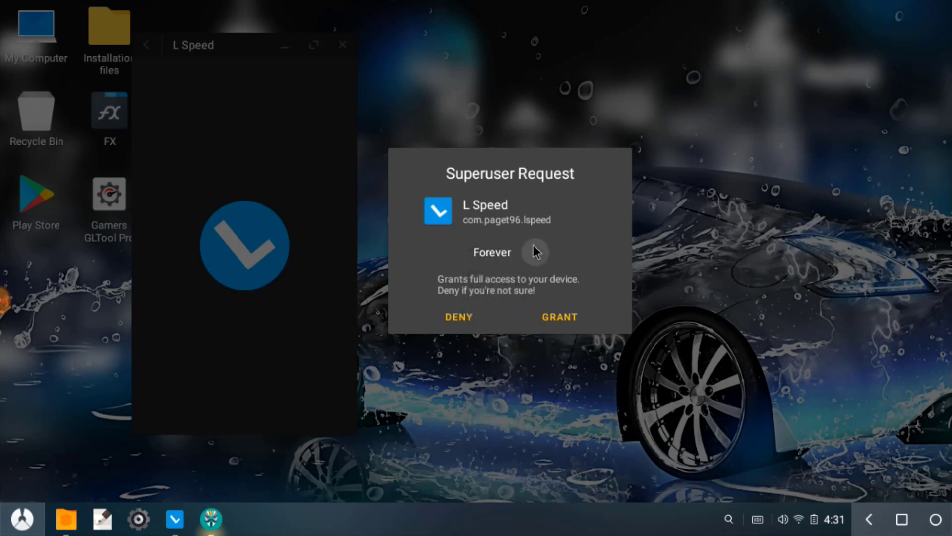
{"action": "left_click", "coordinate": [559, 323]}
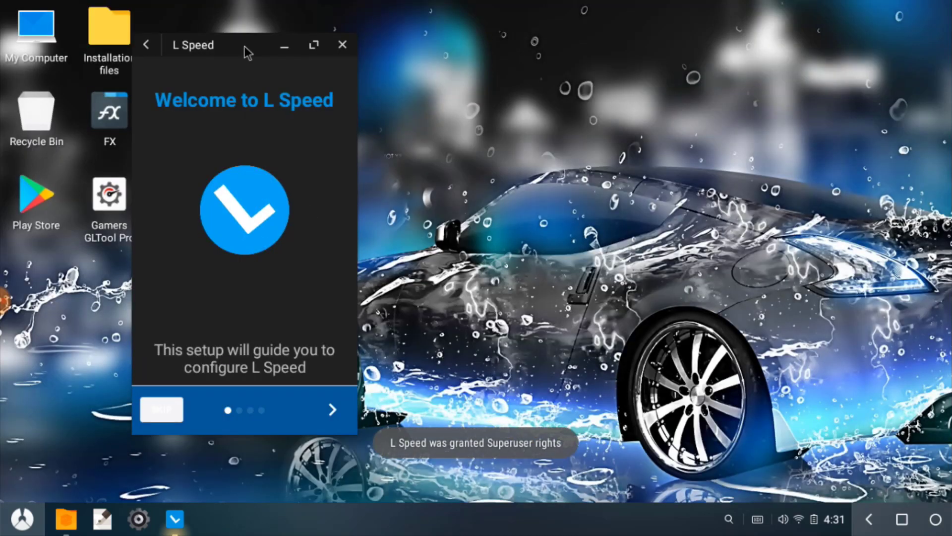
Reposition and widen the L Speed window, and advance the setup to the L Speed Tips page.
{"action": "left_click_drag", "start_coordinate": [245, 46], "coordinate": [322, 55]}
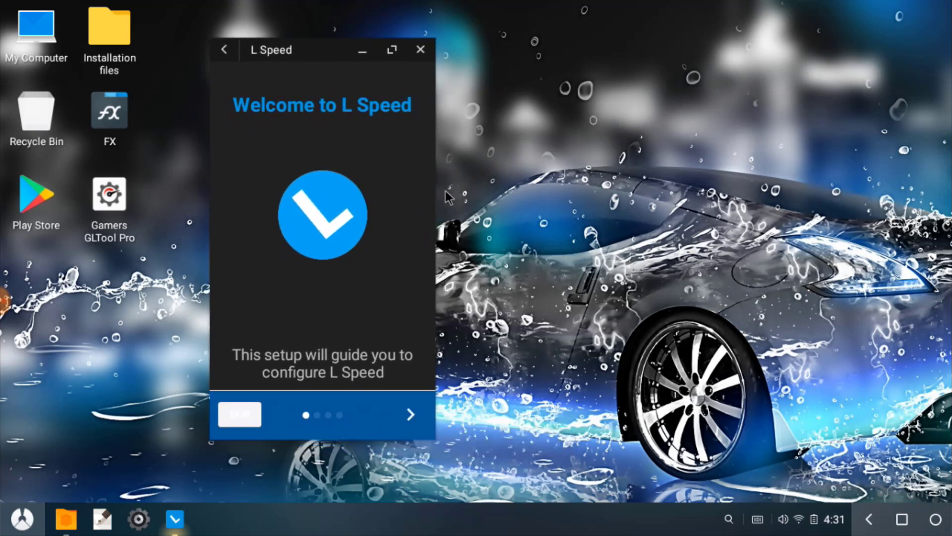
{"action": "left_click_drag", "start_coordinate": [437, 227], "coordinate": [719, 233]}
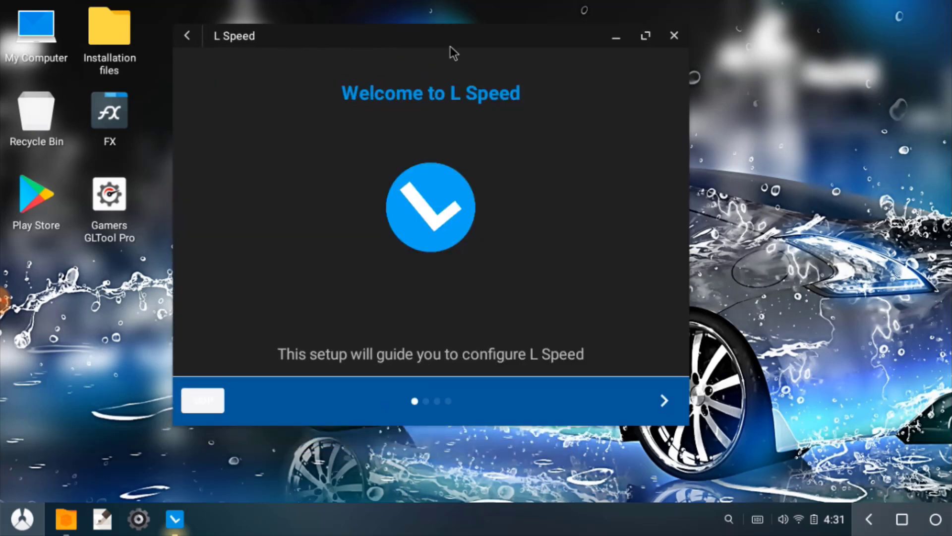
{"action": "left_click", "coordinate": [663, 400]}
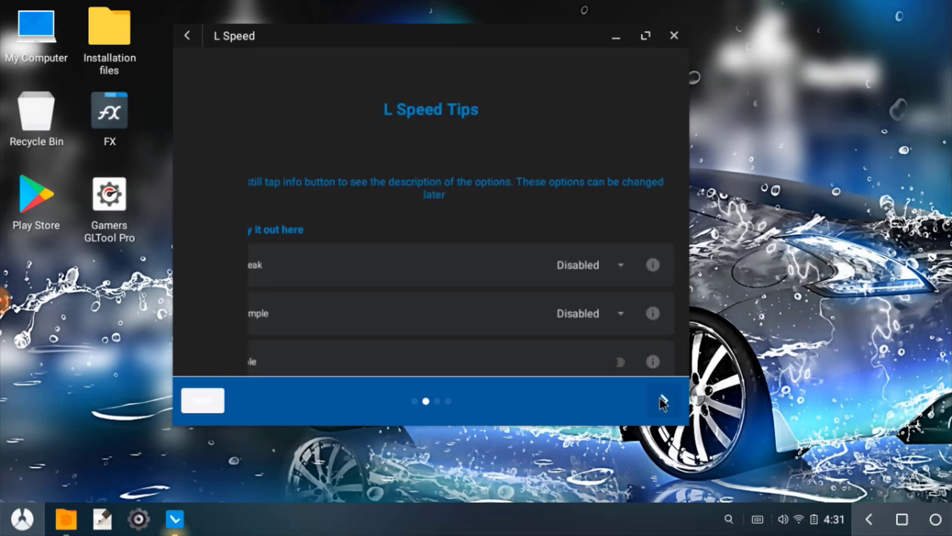
Set Example Tweak to Performance on the L Speed Tips page.
{"action": "scroll", "coordinate": [491, 168], "scroll_direction": "down", "scroll_amount": 1}
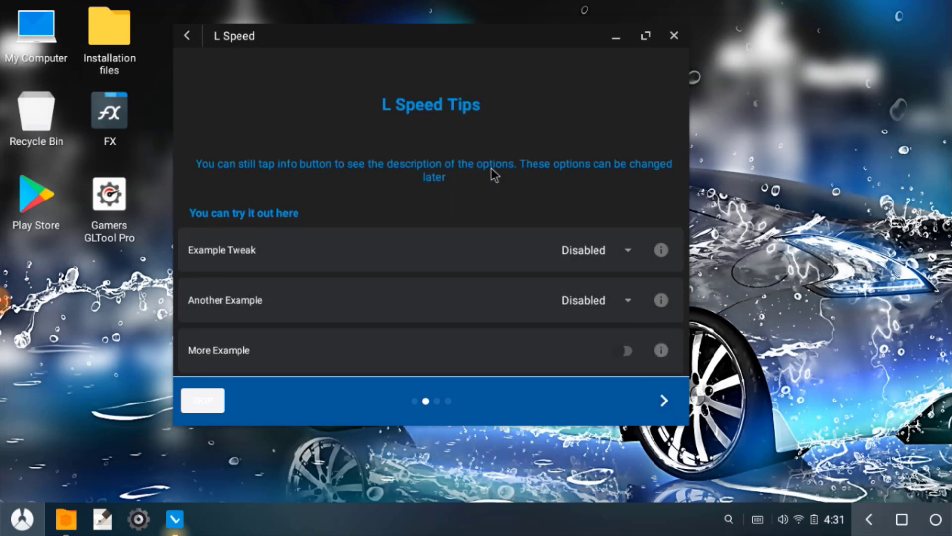
{"action": "left_click", "coordinate": [628, 250]}
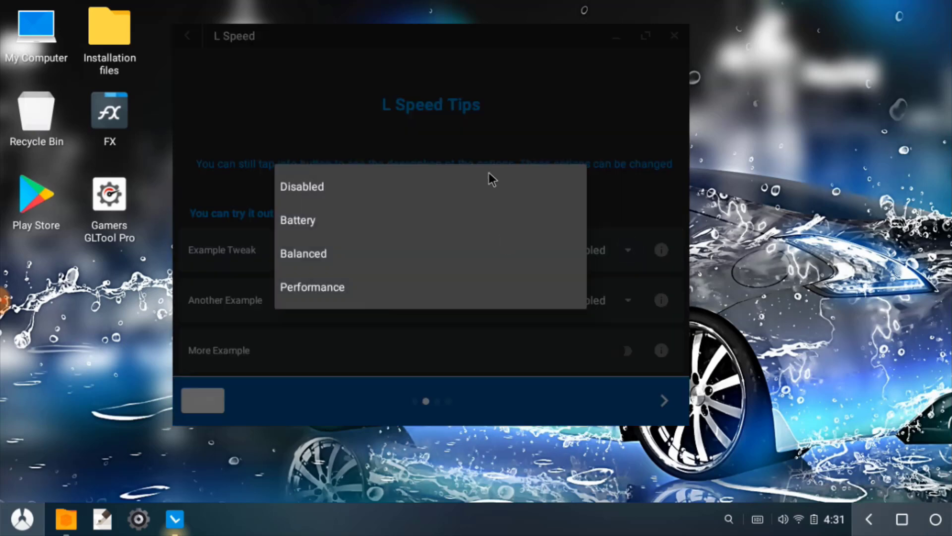
{"action": "left_click", "coordinate": [357, 289]}
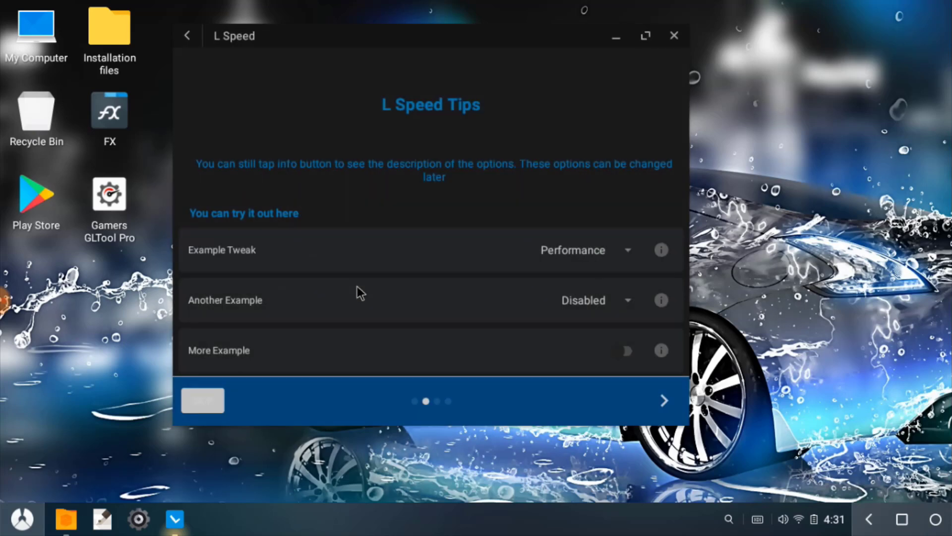
{"action": "left_click", "coordinate": [618, 251]}
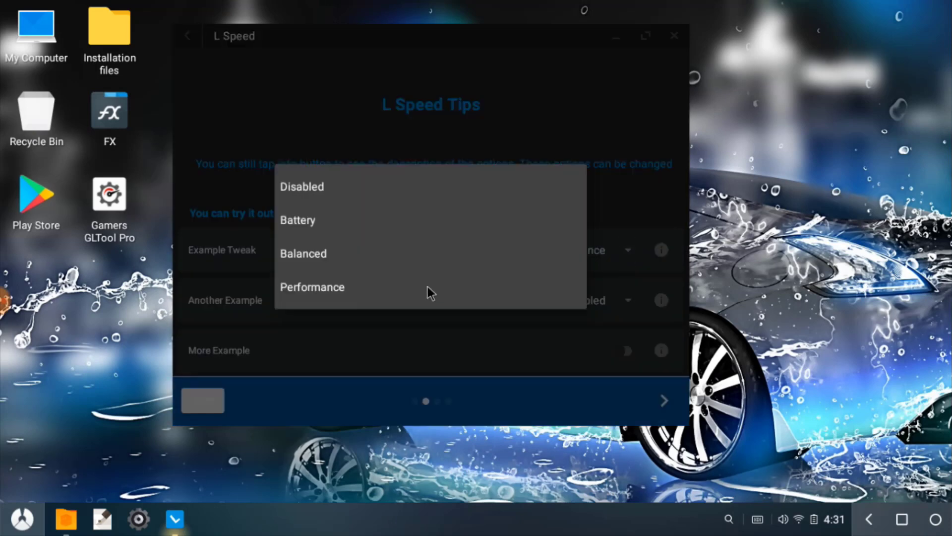
{"action": "left_click", "coordinate": [427, 287]}
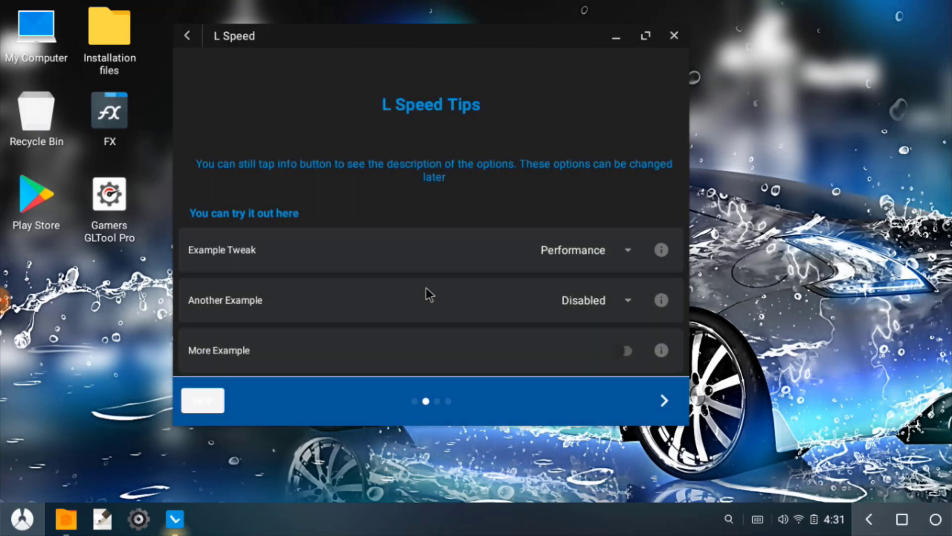
Set Another Example to Performance, turn on More Example, and advance the setup to the Configure L Speed page.
{"action": "left_click", "coordinate": [628, 300]}
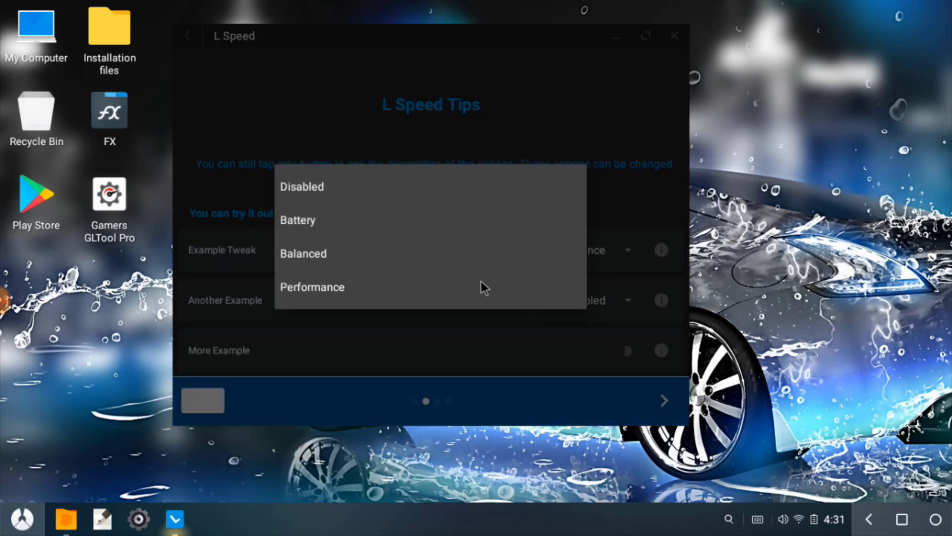
{"action": "left_click", "coordinate": [453, 290]}
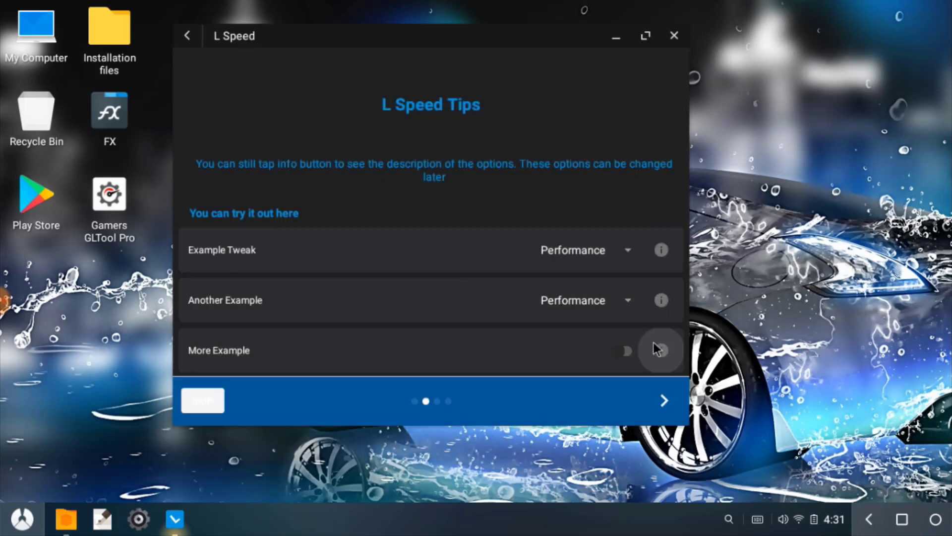
{"action": "left_click", "coordinate": [610, 367]}
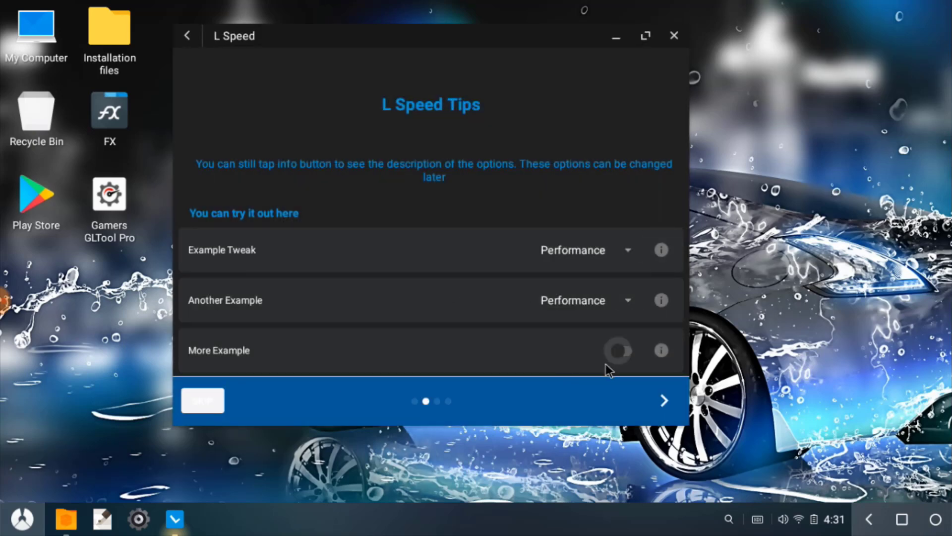
{"action": "left_click", "coordinate": [620, 353]}
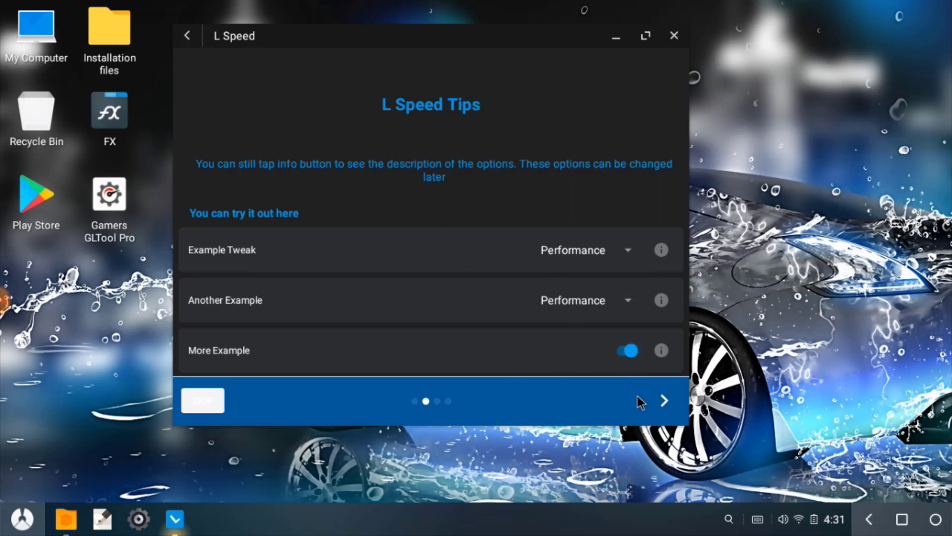
{"action": "left_click", "coordinate": [662, 400]}
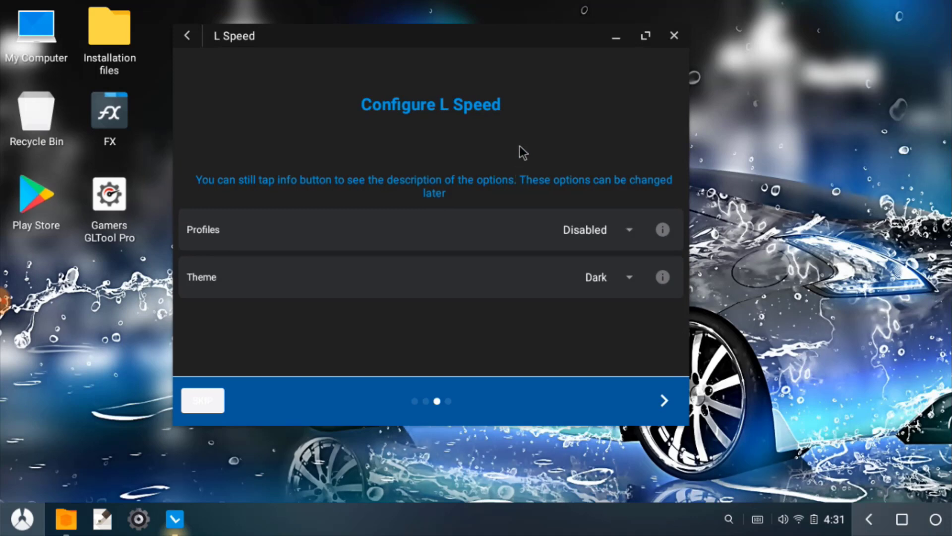
Set Profiles to Performance on the Configure L Speed page.
{"action": "left_click", "coordinate": [629, 230]}
{"action": "left_click", "coordinate": [368, 287]}
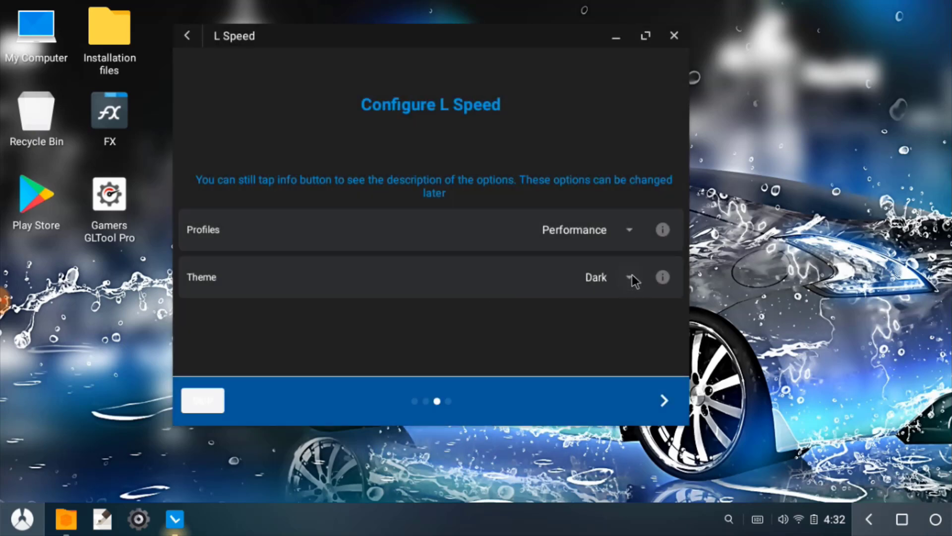
Try out the AMOLED and Dark options for the Theme setting.
{"action": "left_click", "coordinate": [630, 278]}
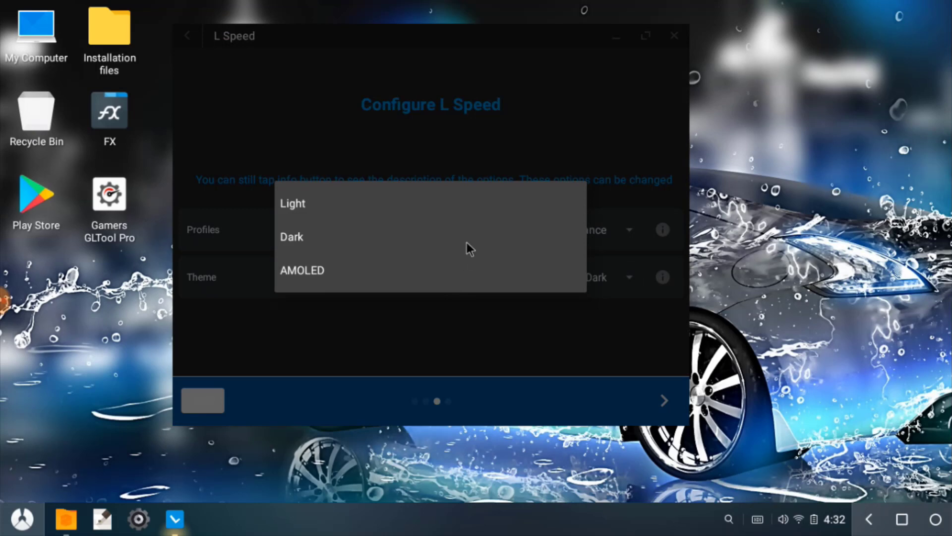
{"action": "left_click", "coordinate": [462, 268]}
{"action": "left_click", "coordinate": [625, 281]}
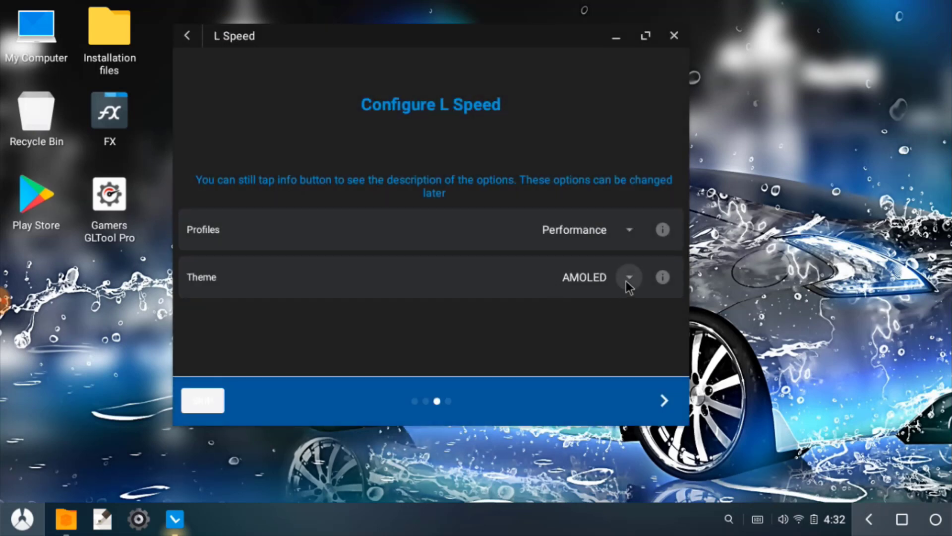
{"action": "left_click", "coordinate": [464, 212]}
{"action": "left_click", "coordinate": [637, 279]}
{"action": "left_click", "coordinate": [550, 241]}
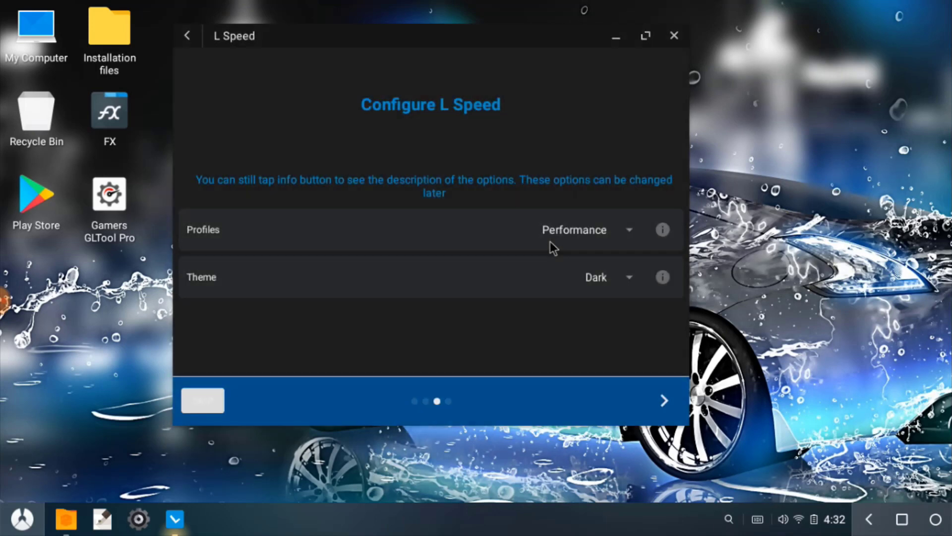
Set Theme to Light and advance to the final page of the L Speed setup.
{"action": "left_click", "coordinate": [626, 282]}
{"action": "left_click", "coordinate": [470, 205]}
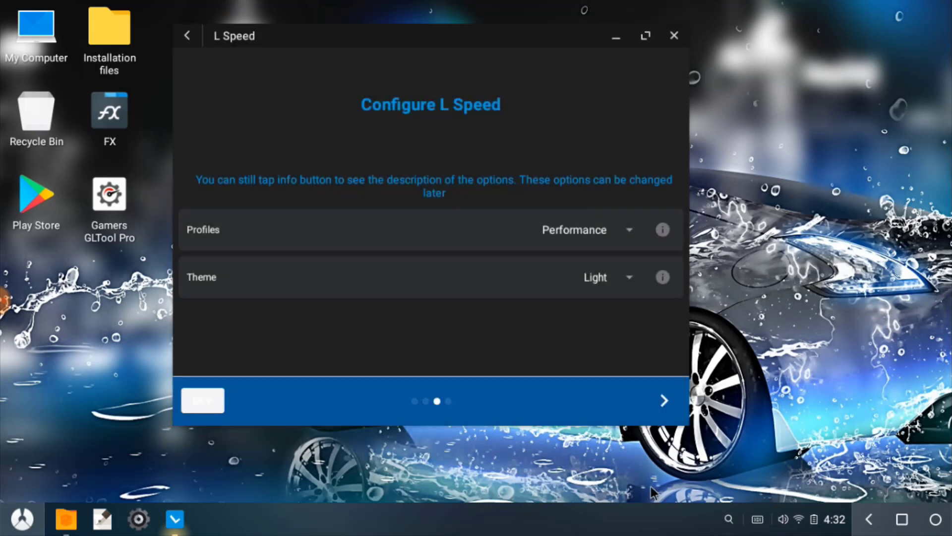
{"action": "left_click", "coordinate": [663, 400]}
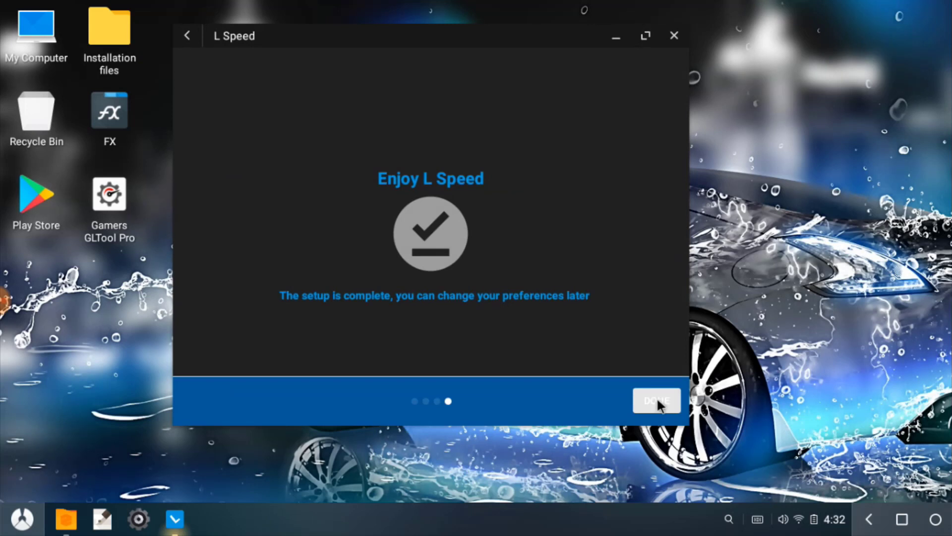
Complete the L Speed setup and move the Main tweaks window towards the upper middle of the desktop.
{"action": "left_click", "coordinate": [657, 401]}
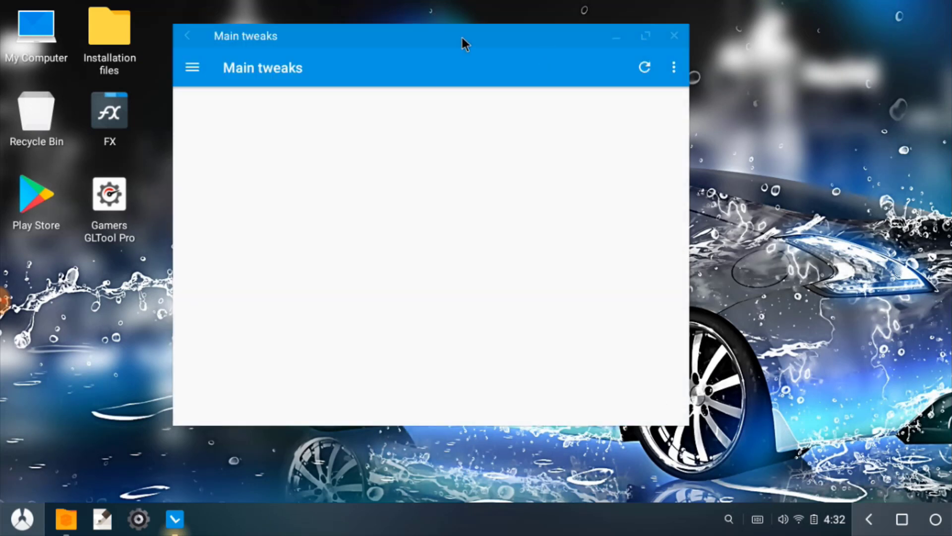
{"action": "left_click_drag", "start_coordinate": [444, 40], "coordinate": [520, 41]}
{"action": "left_click_drag", "start_coordinate": [494, 32], "coordinate": [489, 29]}
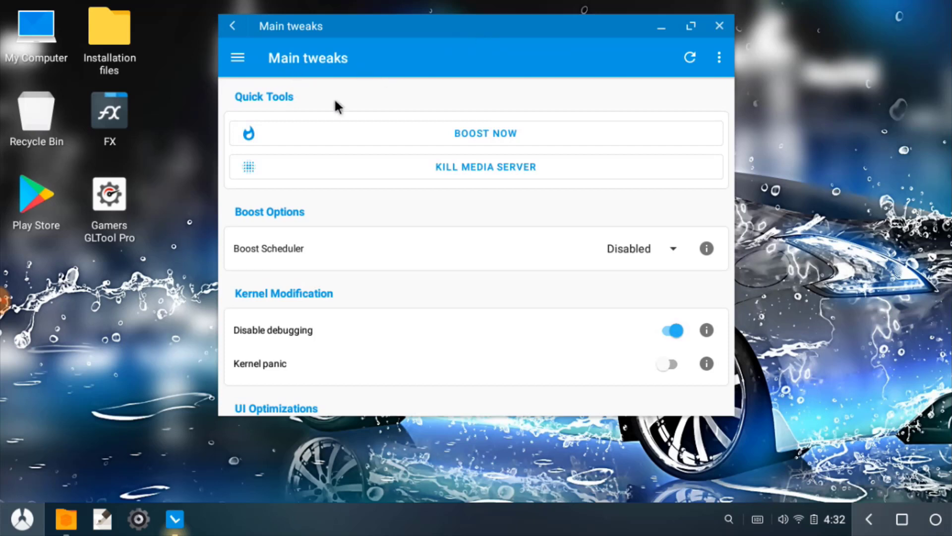
Examine the interval choices of Boost Scheduler under Boost Options, choosing Disabled.
{"action": "scroll", "coordinate": [526, 199], "scroll_direction": "down", "scroll_amount": 3}
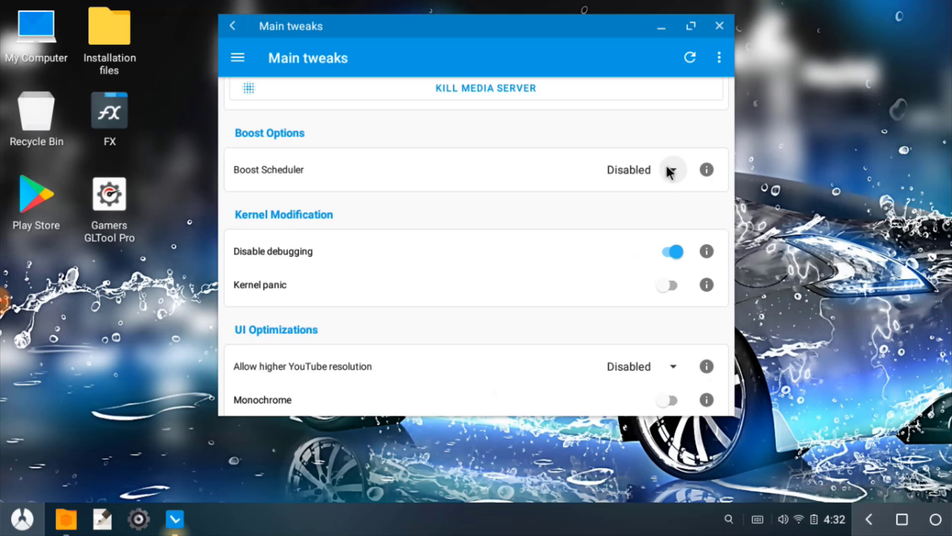
{"action": "left_click", "coordinate": [670, 171]}
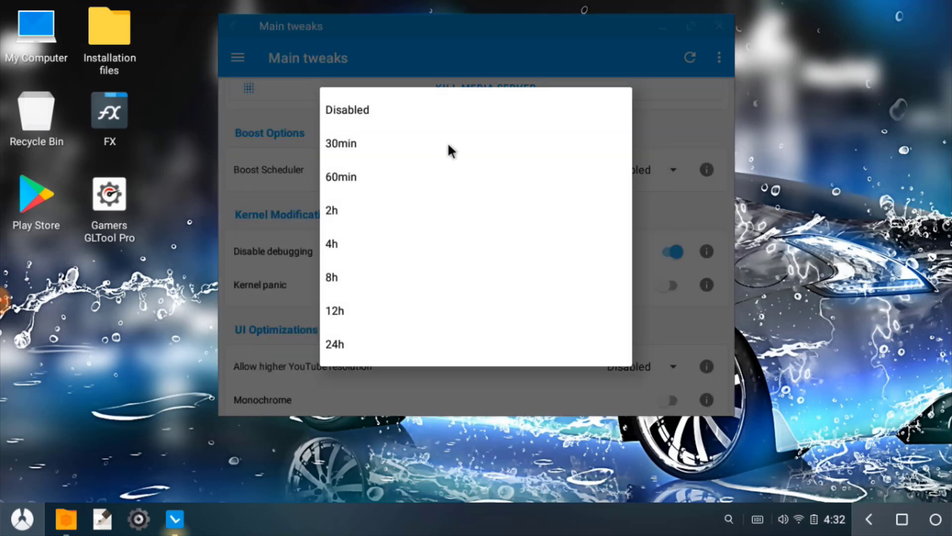
{"action": "left_click", "coordinate": [670, 136]}
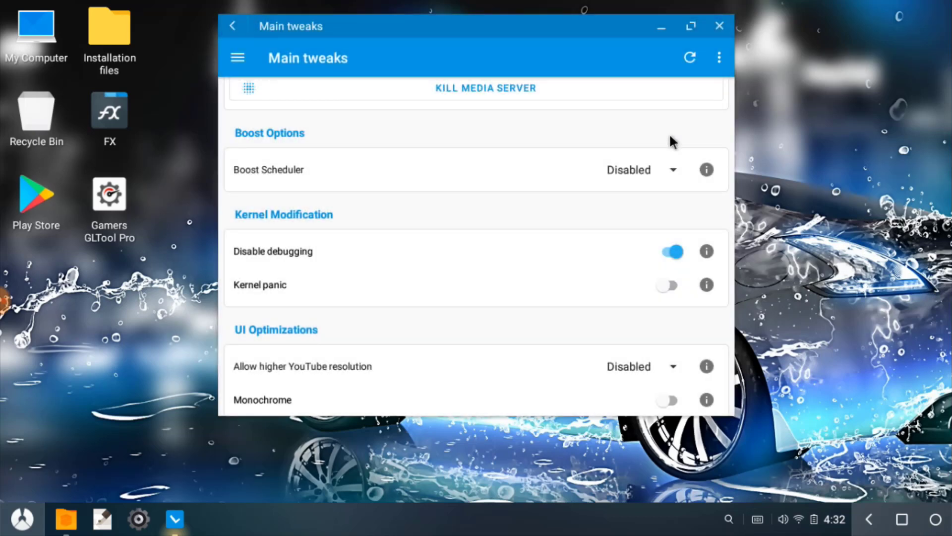
{"action": "left_click", "coordinate": [670, 171]}
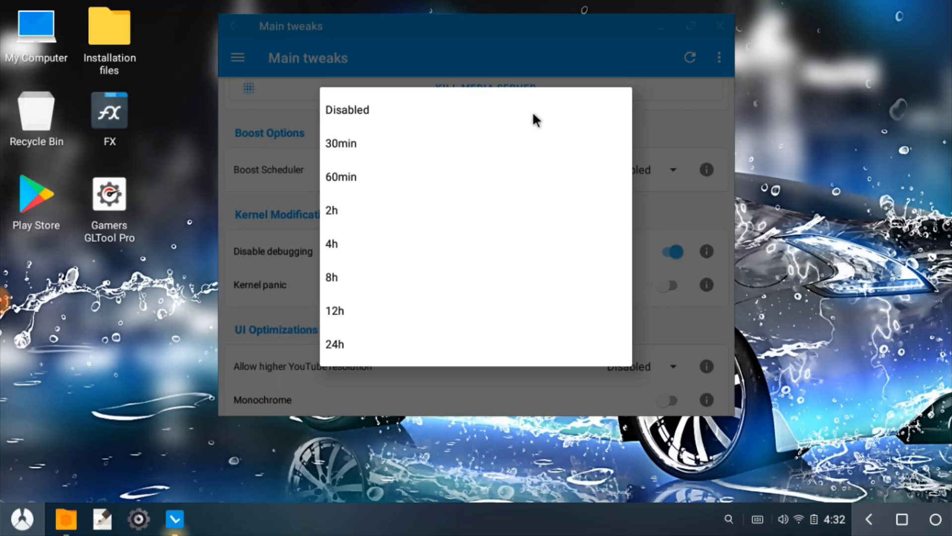
{"action": "left_click", "coordinate": [582, 109]}
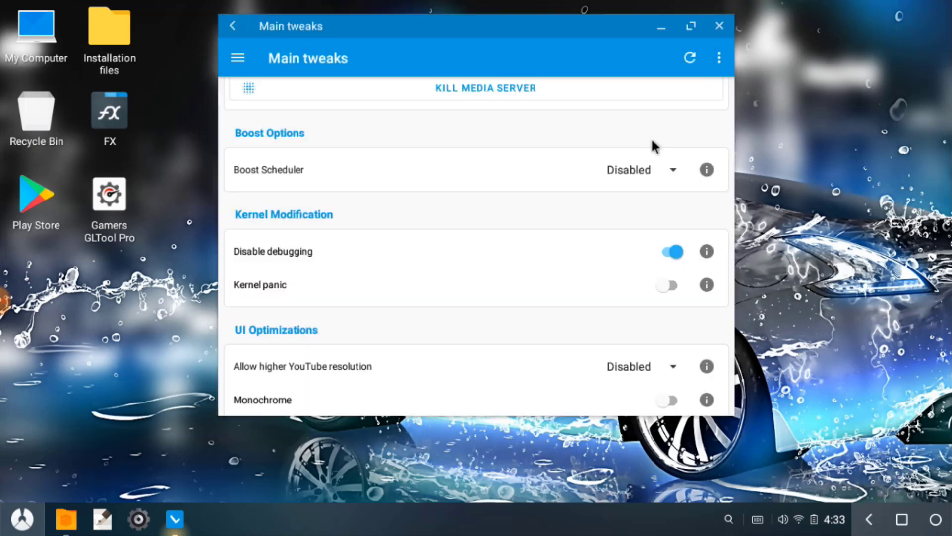
{"action": "left_click", "coordinate": [665, 173]}
{"action": "left_click", "coordinate": [550, 105]}
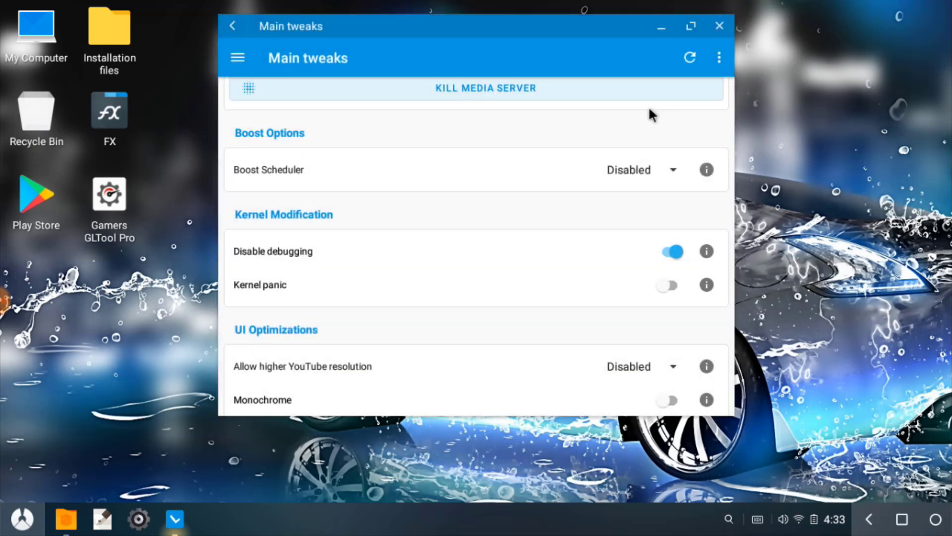
{"action": "left_click", "coordinate": [665, 175]}
{"action": "left_click", "coordinate": [589, 116]}
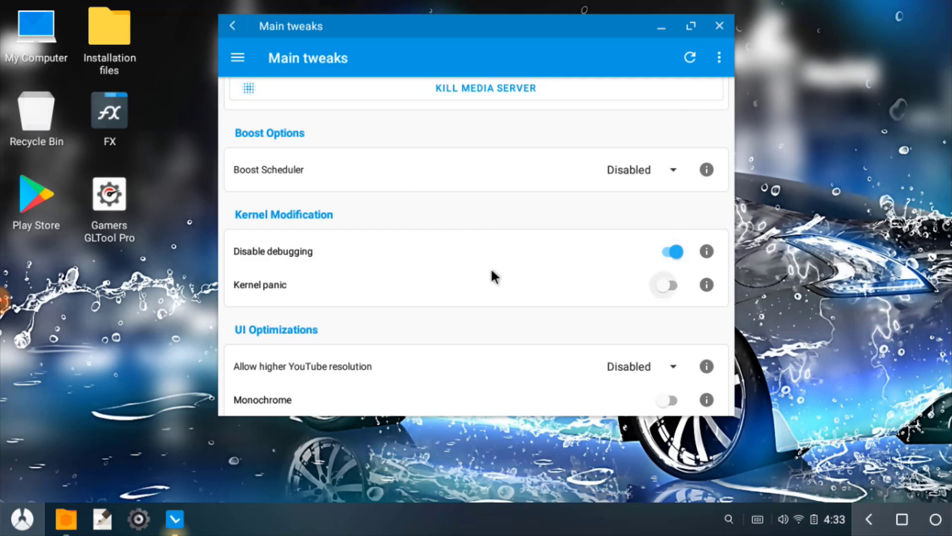
{"action": "left_click", "coordinate": [679, 173]}
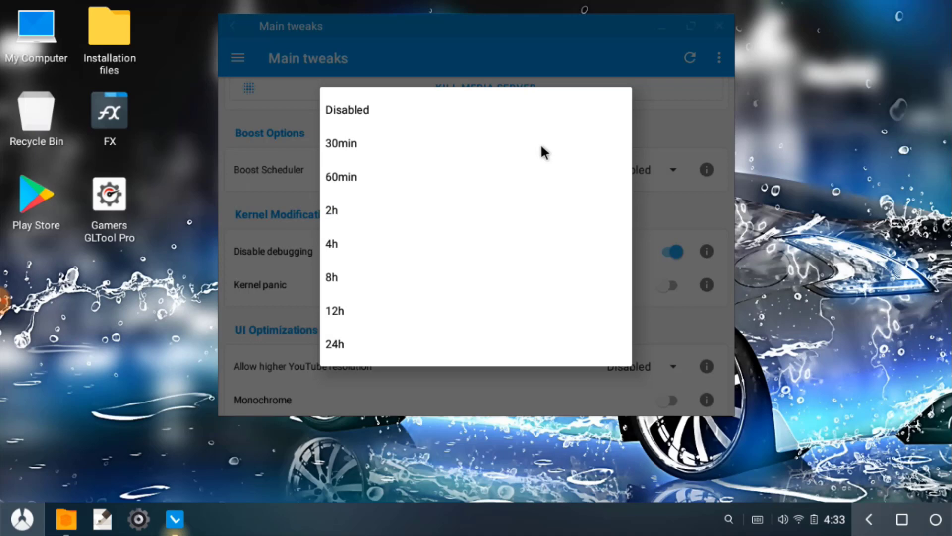
{"action": "left_click", "coordinate": [562, 112]}
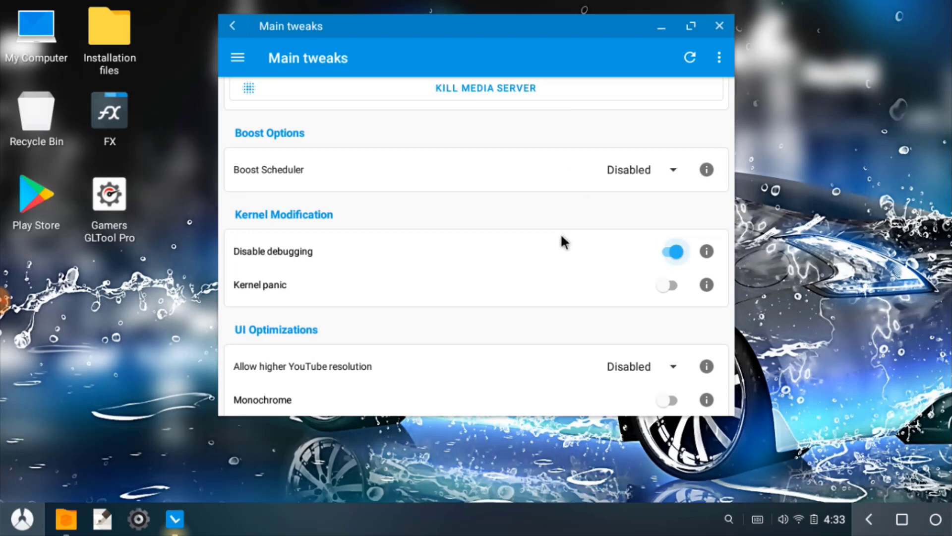
Set Window animation scale to 0 under UI Optimizations.
{"action": "scroll", "coordinate": [632, 221], "scroll_direction": "down", "scroll_amount": 2}
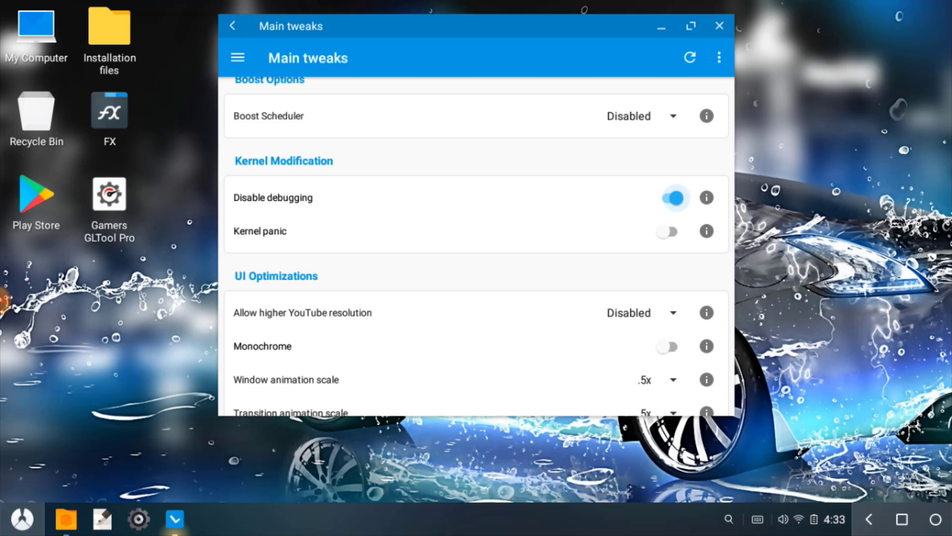
{"action": "scroll", "coordinate": [510, 265], "scroll_direction": "down", "scroll_amount": 2}
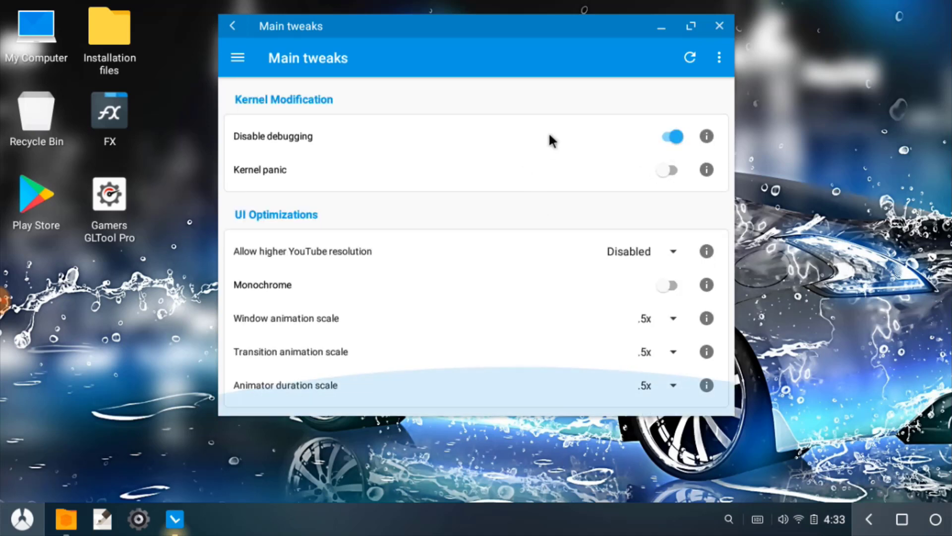
{"action": "left_click", "coordinate": [666, 320]}
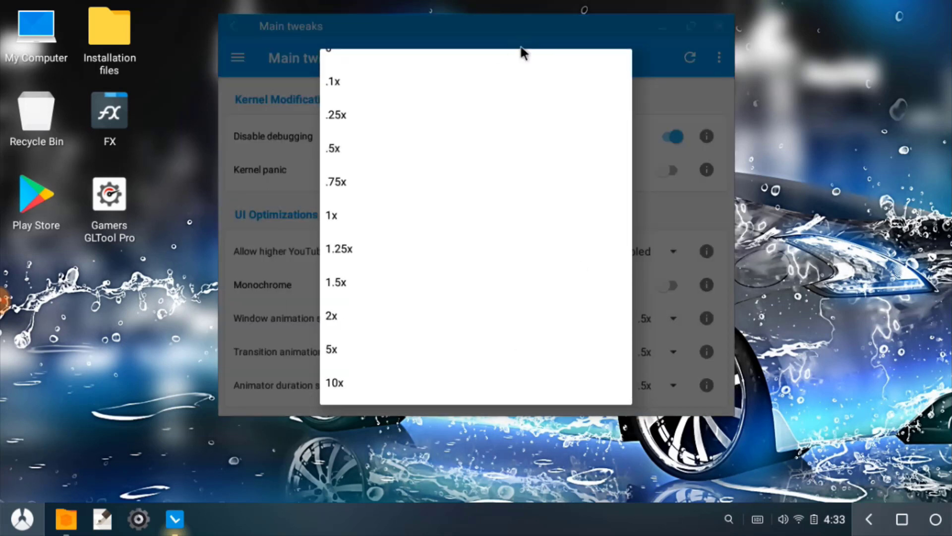
{"action": "scroll", "coordinate": [574, 264], "scroll_direction": "up", "scroll_amount": 1}
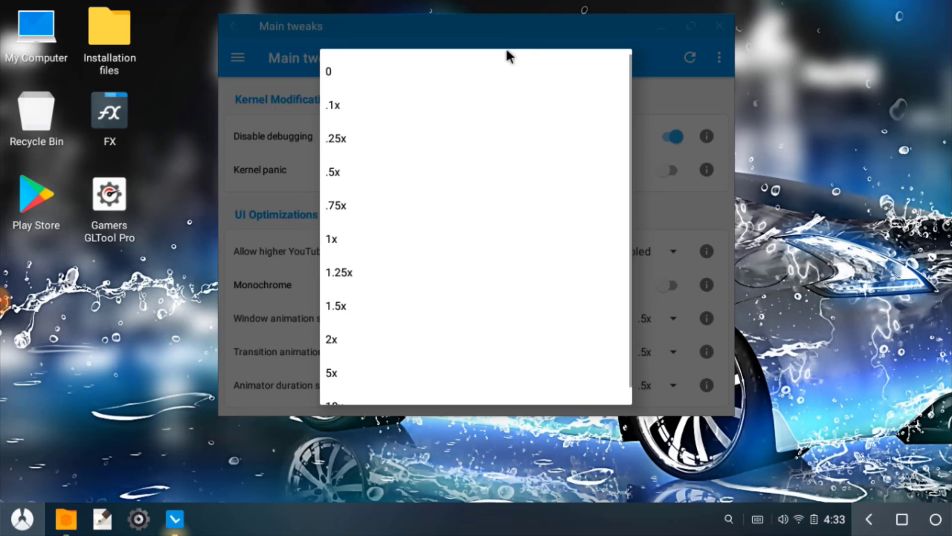
{"action": "left_click", "coordinate": [497, 87]}
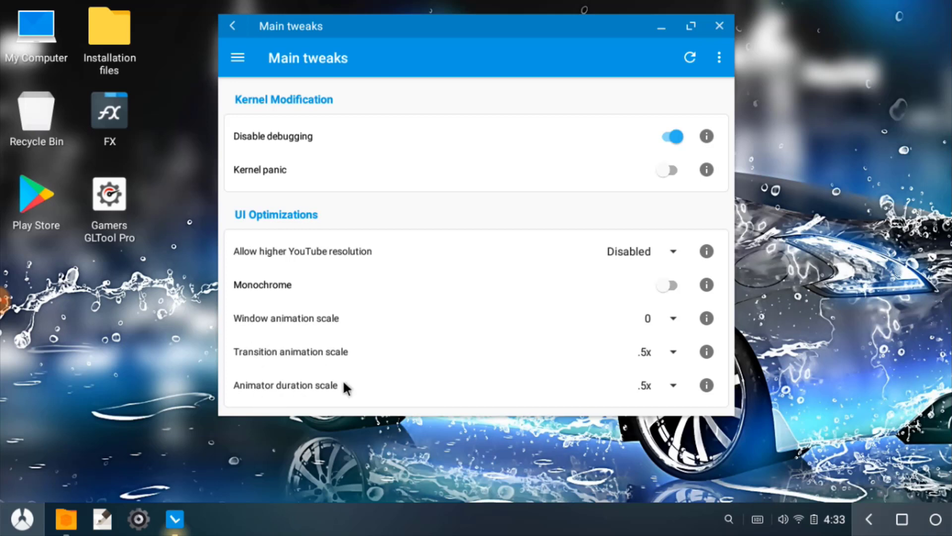
Set Window animation scale to .5x under UI Optimizations.
{"action": "left_click", "coordinate": [674, 319]}
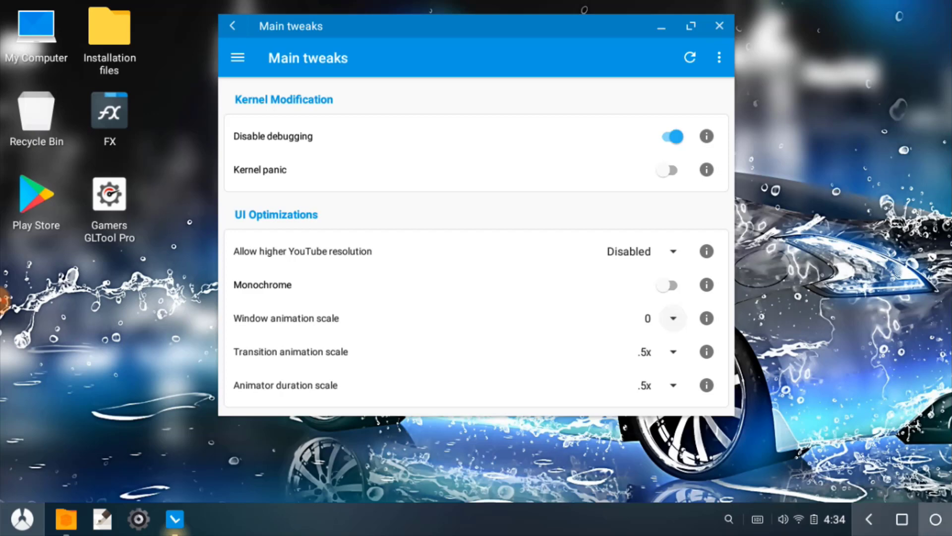
{"action": "left_click", "coordinate": [678, 320]}
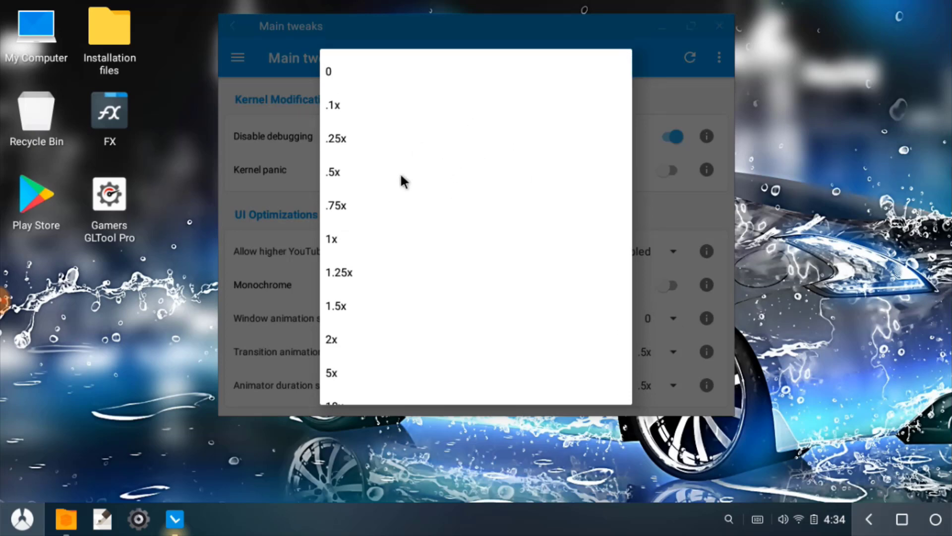
{"action": "left_click", "coordinate": [443, 174]}
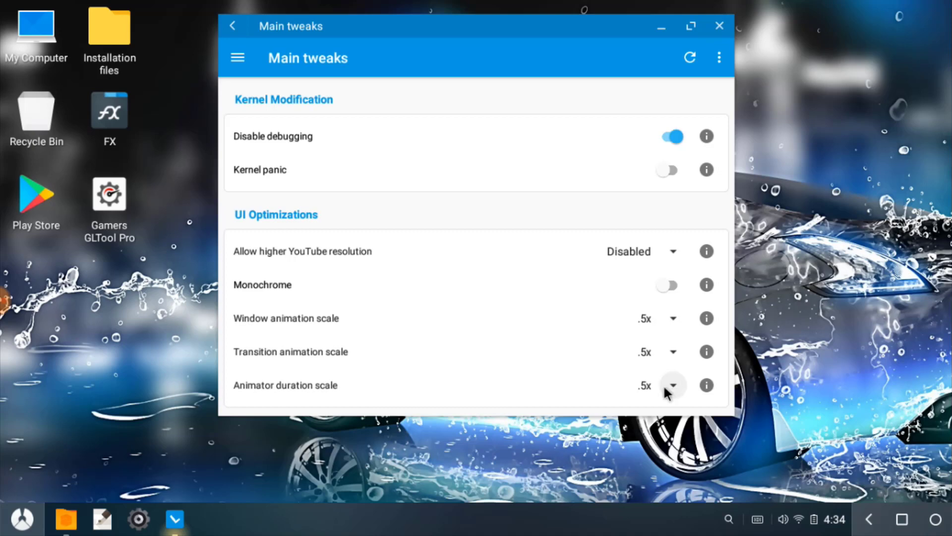
Go to the Battery section of L Speed and examine its battery tools, Battery improvement and Doze optimization settings.
{"action": "left_click", "coordinate": [236, 61]}
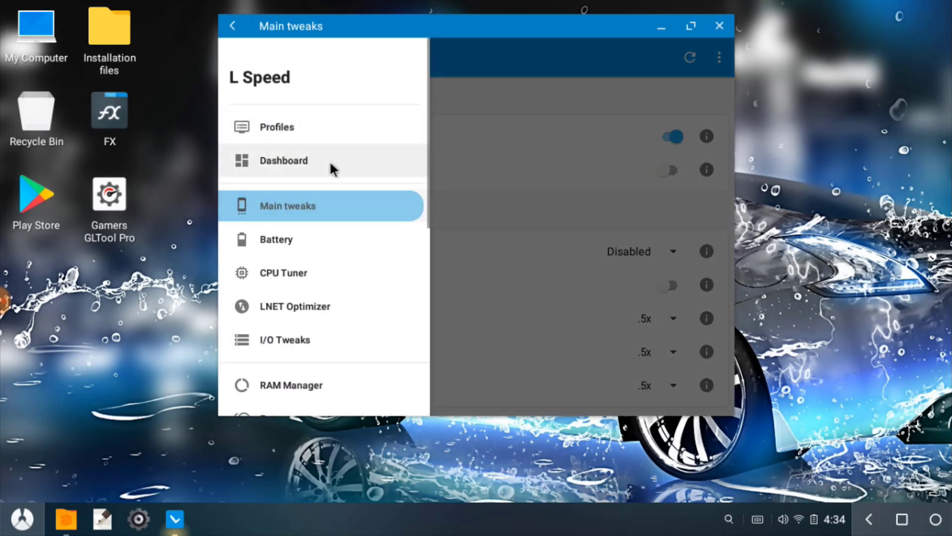
{"action": "scroll", "coordinate": [384, 157], "scroll_direction": "down", "scroll_amount": 3}
{"action": "left_click", "coordinate": [315, 152]}
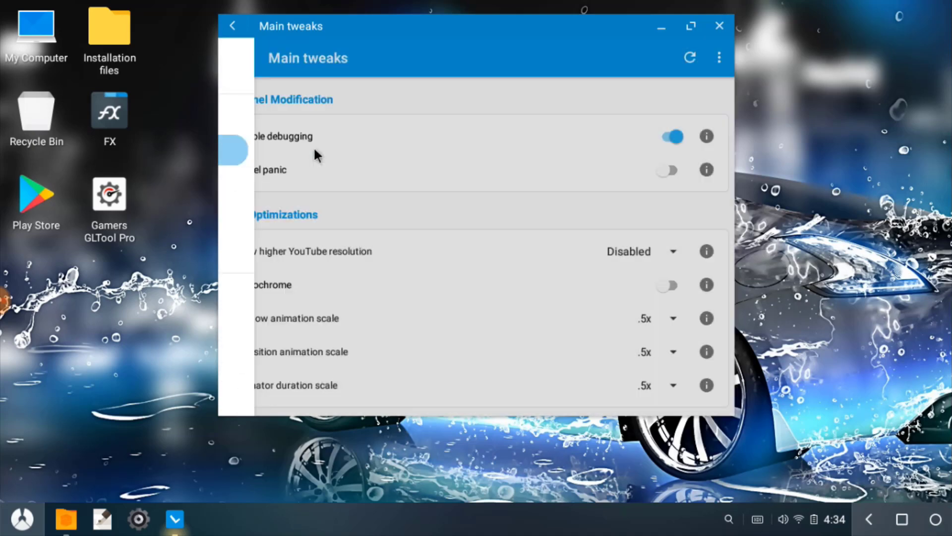
{"action": "scroll", "coordinate": [559, 146], "scroll_direction": "down", "scroll_amount": 3}
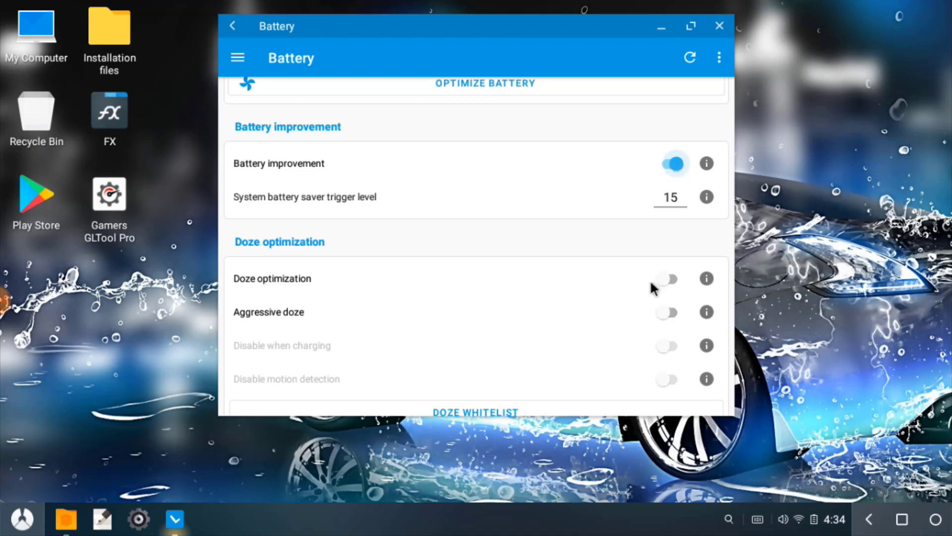
{"action": "scroll", "coordinate": [515, 183], "scroll_direction": "up", "scroll_amount": 3}
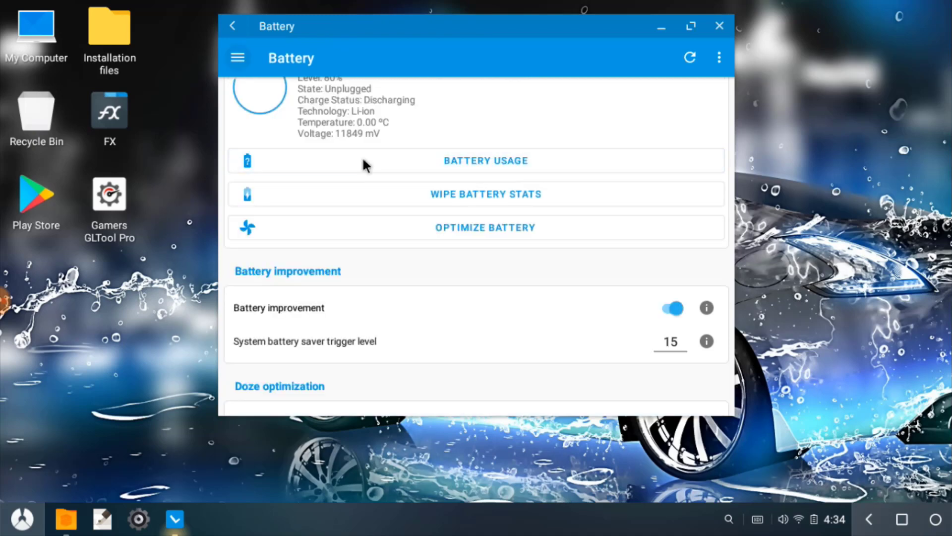
{"action": "scroll", "coordinate": [397, 189], "scroll_direction": "down", "scroll_amount": 2}
{"action": "scroll", "coordinate": [377, 312], "scroll_direction": "down", "scroll_amount": 1}
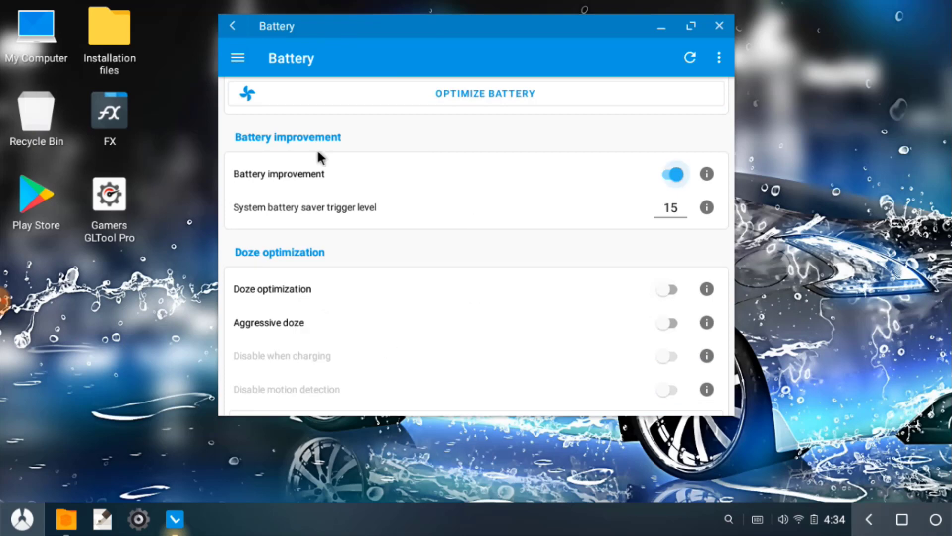
Go to the CPU Tuner section of L Speed and set Governor Tuner to Performance.
{"action": "scroll", "coordinate": [318, 158], "scroll_direction": "up", "scroll_amount": 3}
{"action": "left_click", "coordinate": [238, 58]}
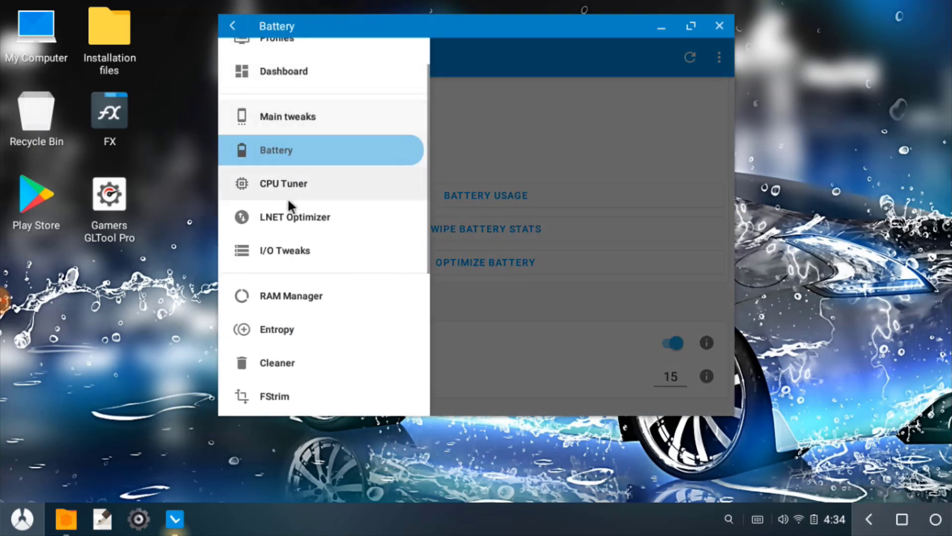
{"action": "left_click", "coordinate": [296, 185]}
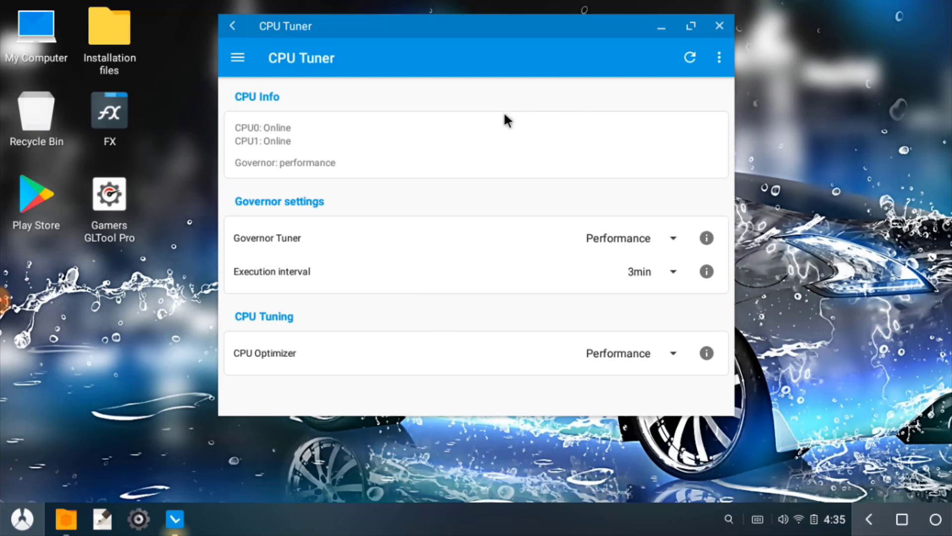
{"action": "left_click", "coordinate": [247, 53]}
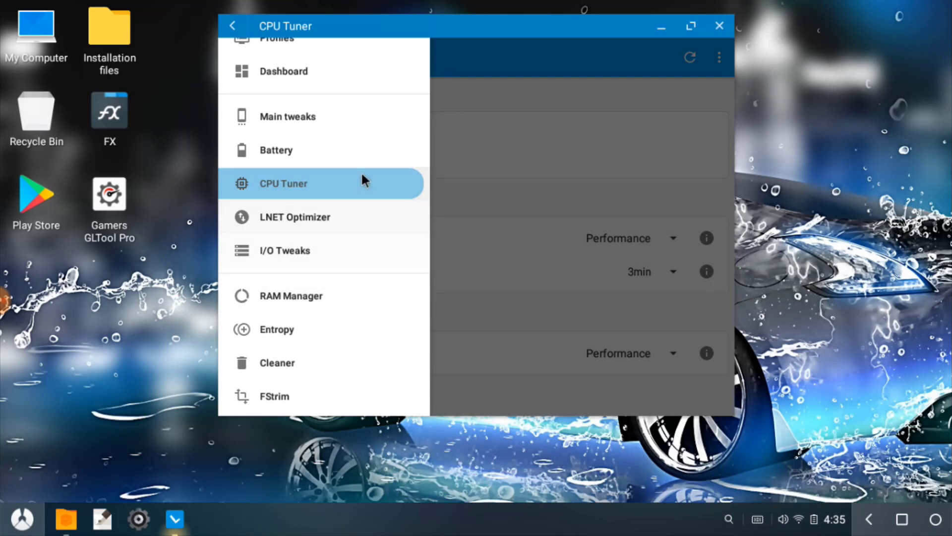
{"action": "left_click", "coordinate": [540, 91]}
{"action": "left_click", "coordinate": [672, 237]}
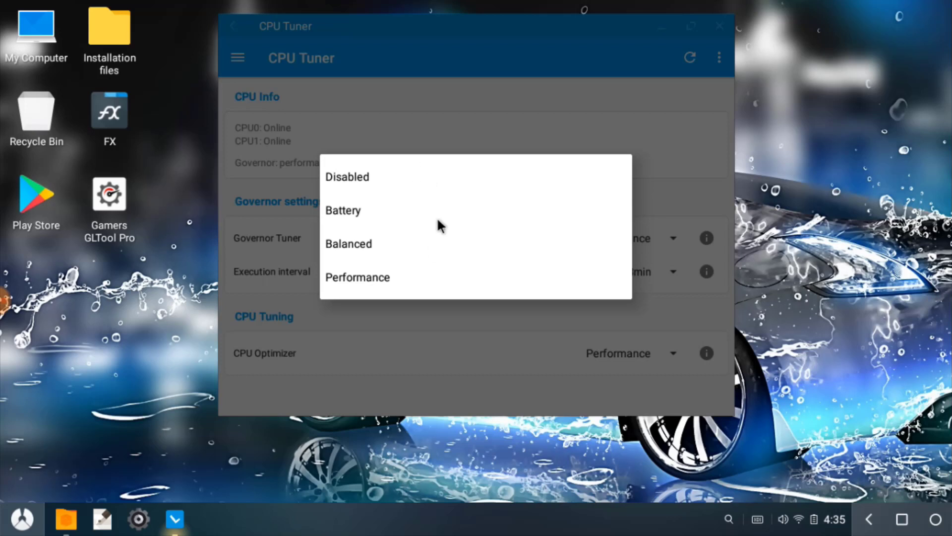
{"action": "left_click", "coordinate": [479, 286]}
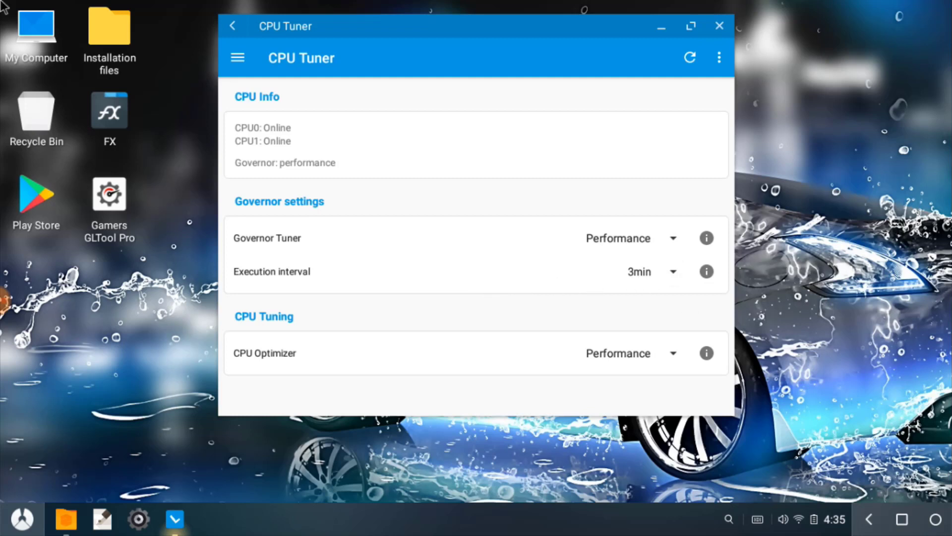
Set the governor's Execution interval to 3min and CPU Optimizer to Performance.
{"action": "left_click", "coordinate": [686, 274]}
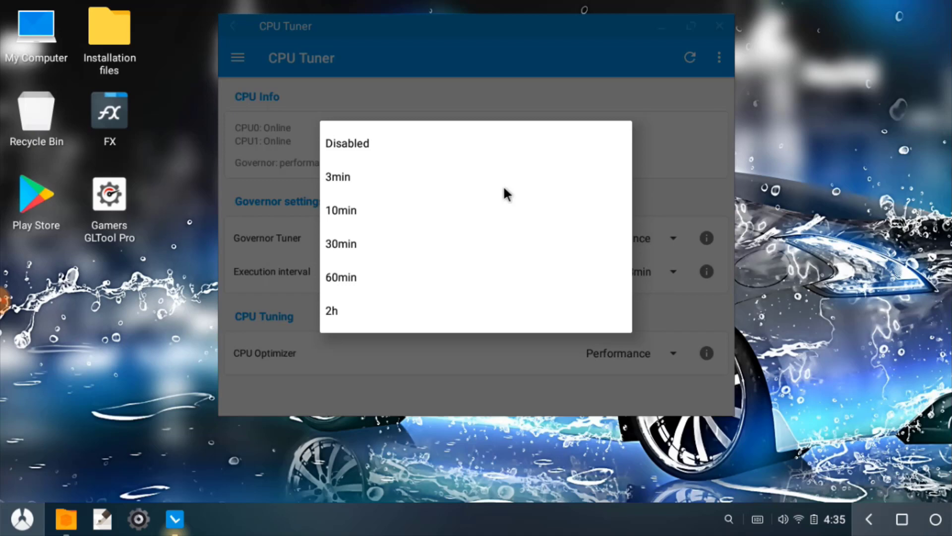
{"action": "left_click", "coordinate": [504, 172]}
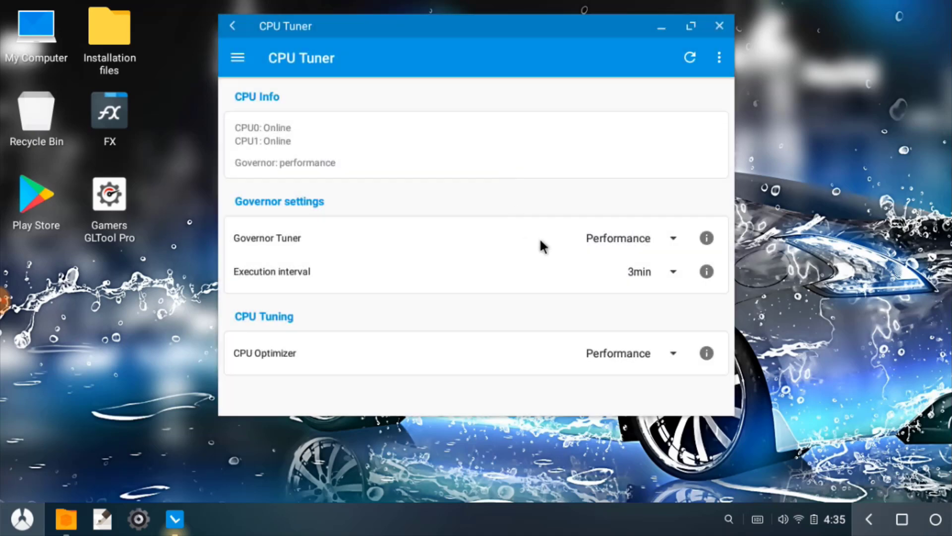
{"action": "left_click", "coordinate": [672, 354]}
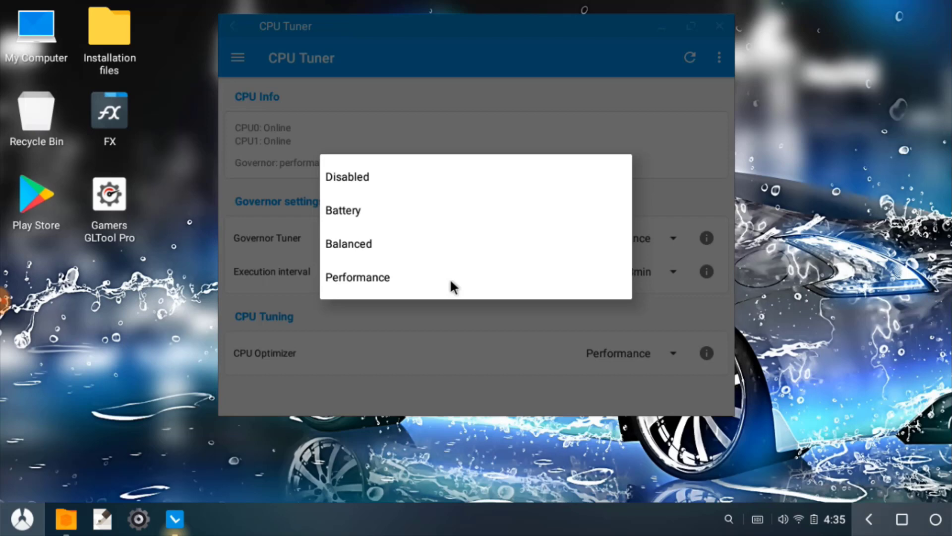
{"action": "left_click", "coordinate": [451, 278]}
Go to the LNET Optimizer section and set NET Buffers to Big under LNET Tweaks.
{"action": "left_click", "coordinate": [238, 59]}
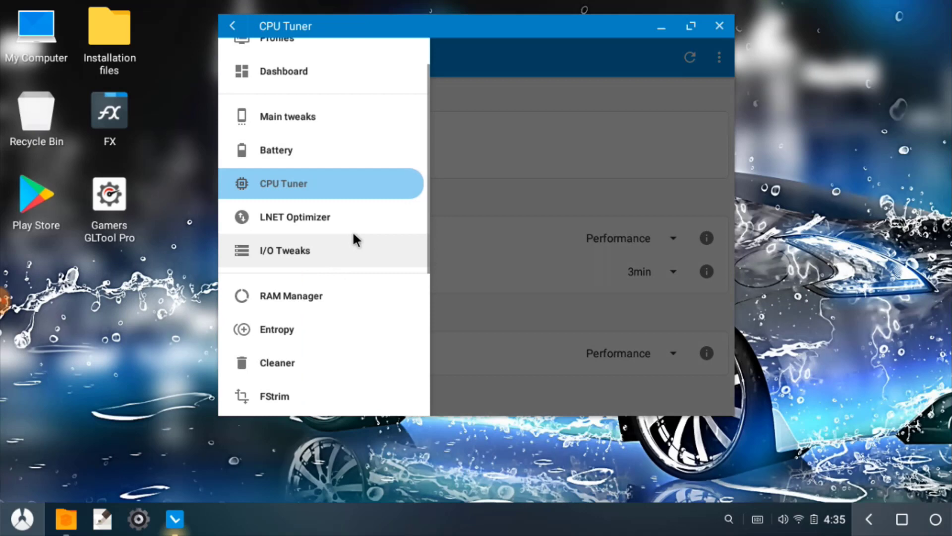
{"action": "left_click", "coordinate": [326, 217]}
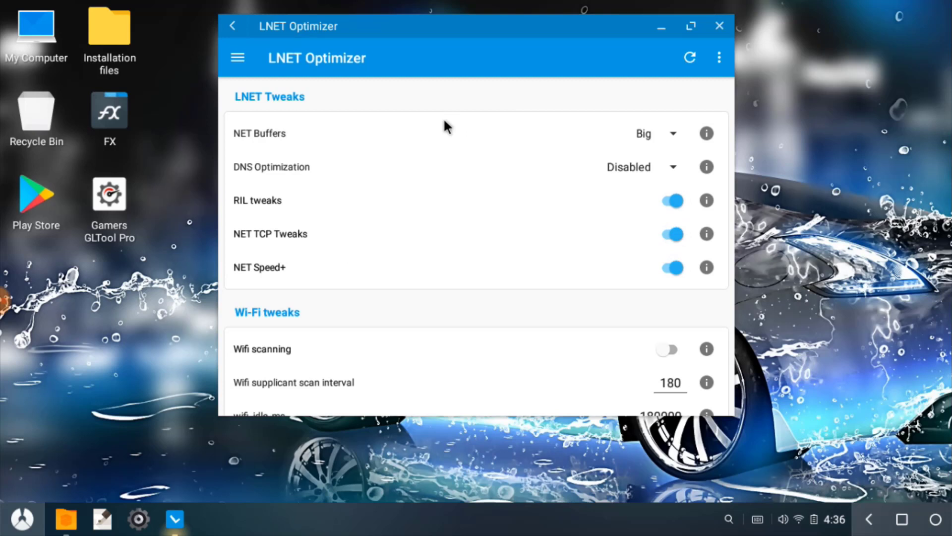
{"action": "left_click", "coordinate": [668, 140]}
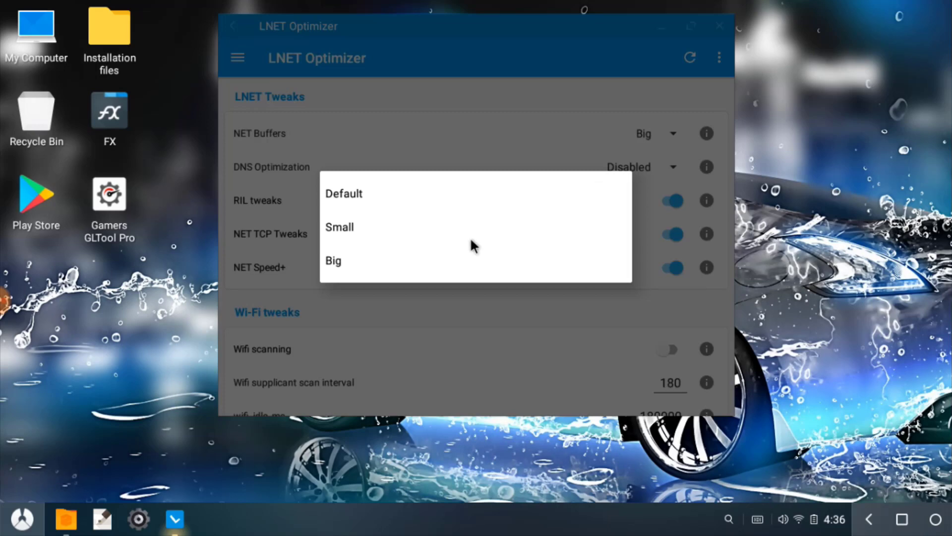
{"action": "left_click", "coordinate": [482, 263]}
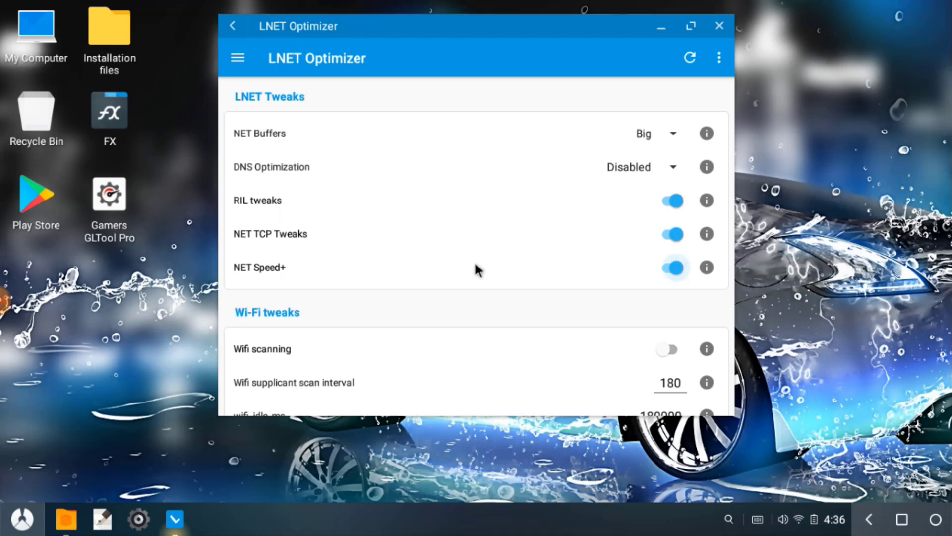
Examine the DNS Optimization choices and the Wi-Fi tweaks in LNET Optimizer without changing them.
{"action": "left_click", "coordinate": [667, 164]}
{"action": "left_click", "coordinate": [508, 75]}
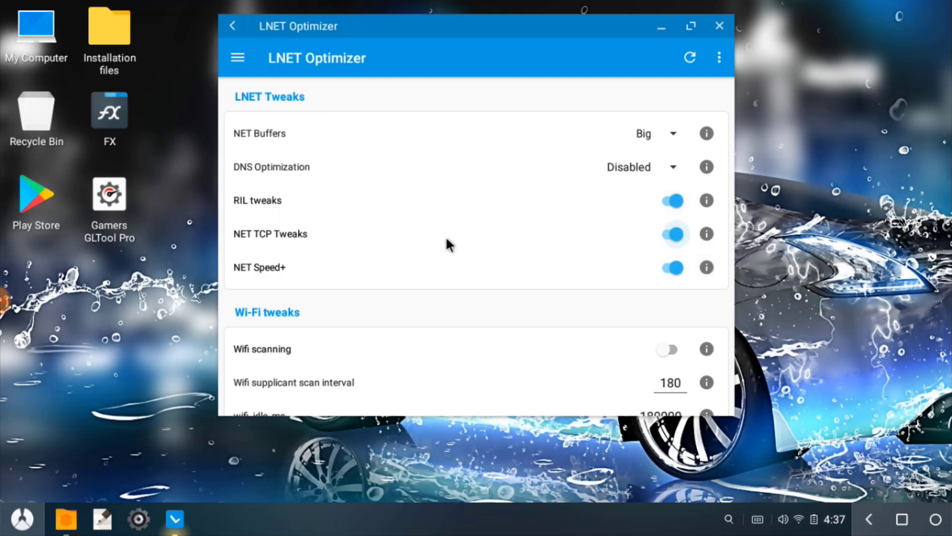
{"action": "scroll", "coordinate": [446, 238], "scroll_direction": "down", "scroll_amount": 5}
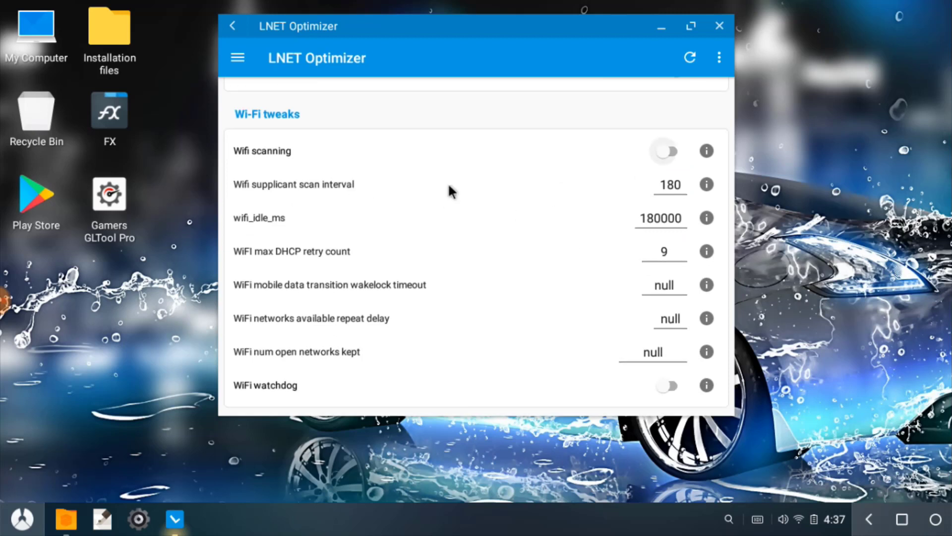
{"action": "scroll", "coordinate": [423, 317], "scroll_direction": "up", "scroll_amount": 5}
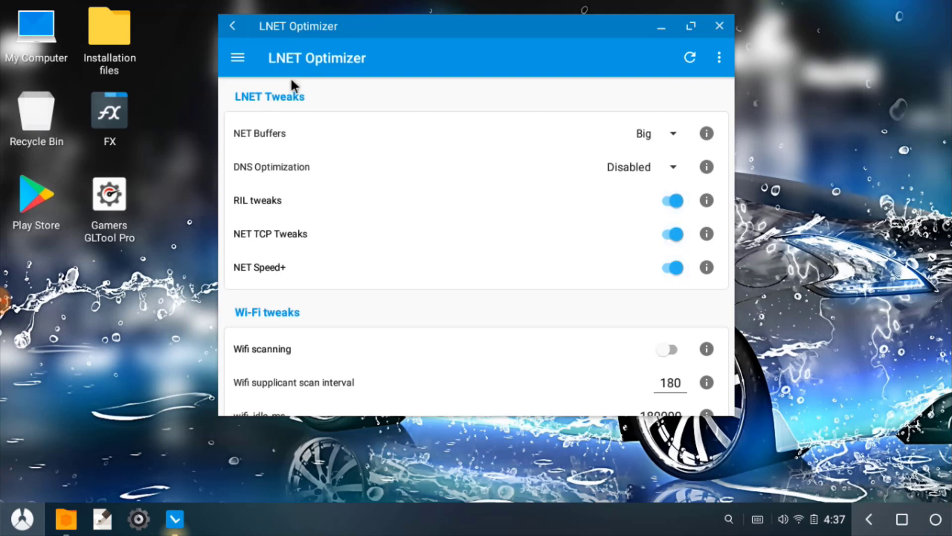
Go to the RAM Manager section, review the memory status, and set the RAM Manager option to Gaming.
{"action": "left_click", "coordinate": [236, 58]}
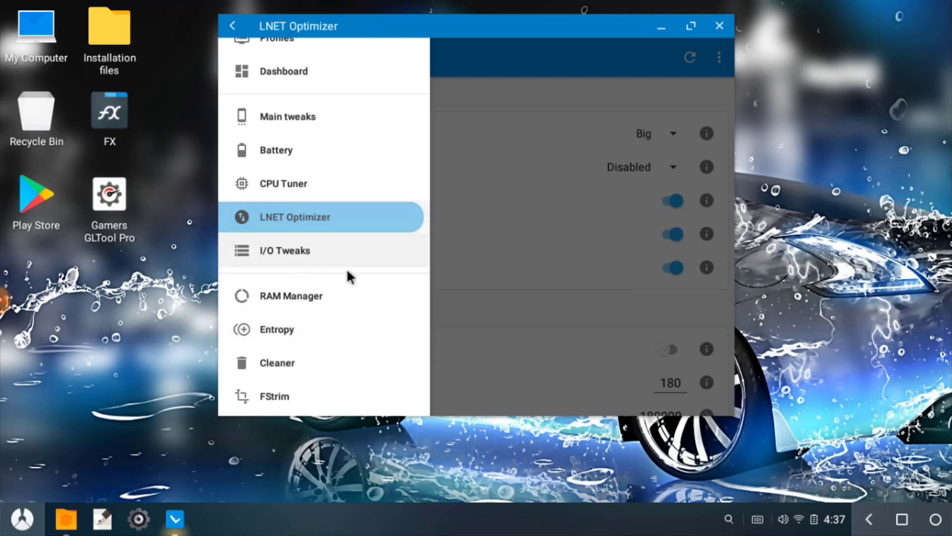
{"action": "left_click", "coordinate": [305, 296]}
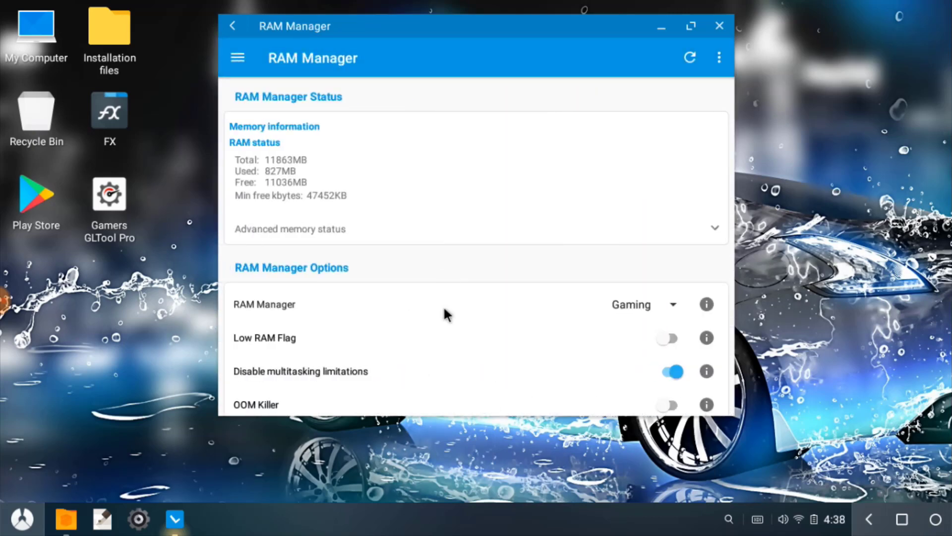
{"action": "scroll", "coordinate": [487, 217], "scroll_direction": "down", "scroll_amount": 2}
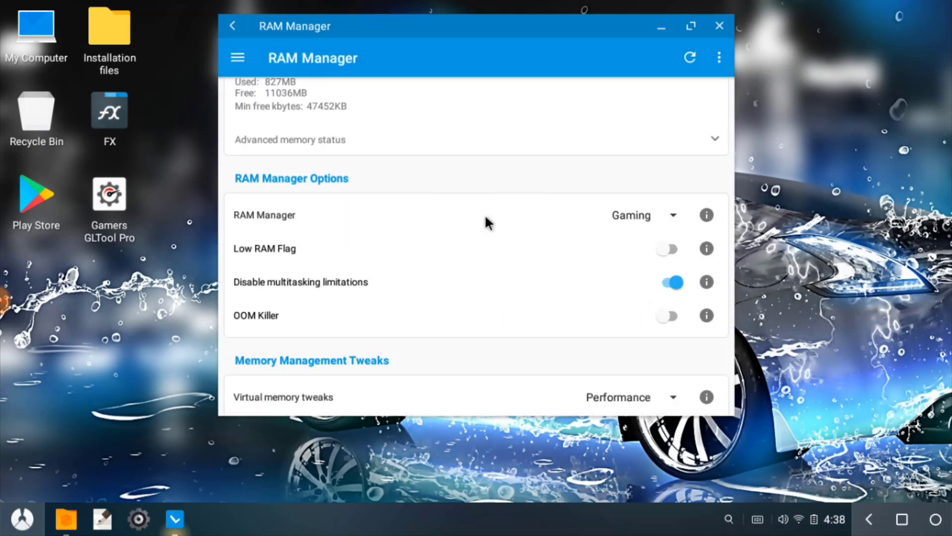
{"action": "scroll", "coordinate": [485, 217], "scroll_direction": "up", "scroll_amount": 2}
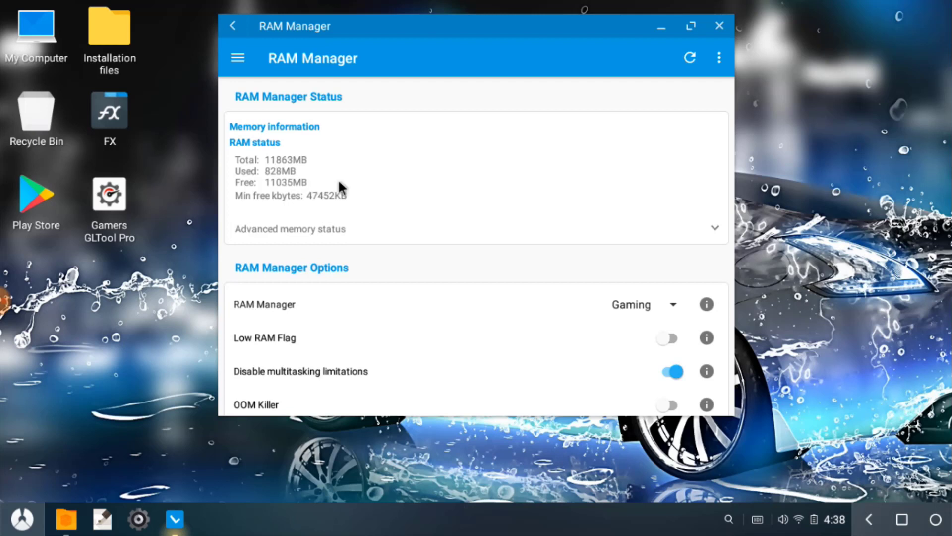
{"action": "scroll", "coordinate": [497, 184], "scroll_direction": "down", "scroll_amount": 3}
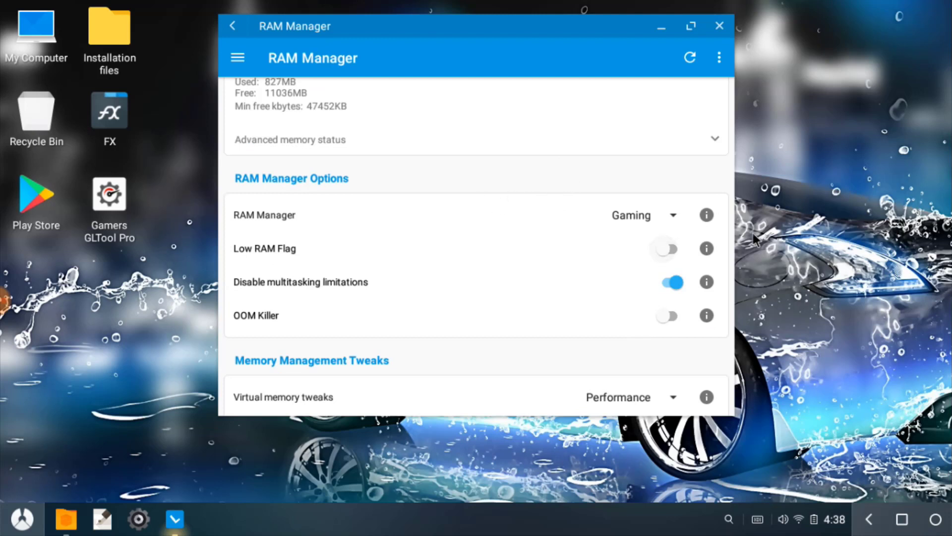
{"action": "left_click", "coordinate": [672, 215]}
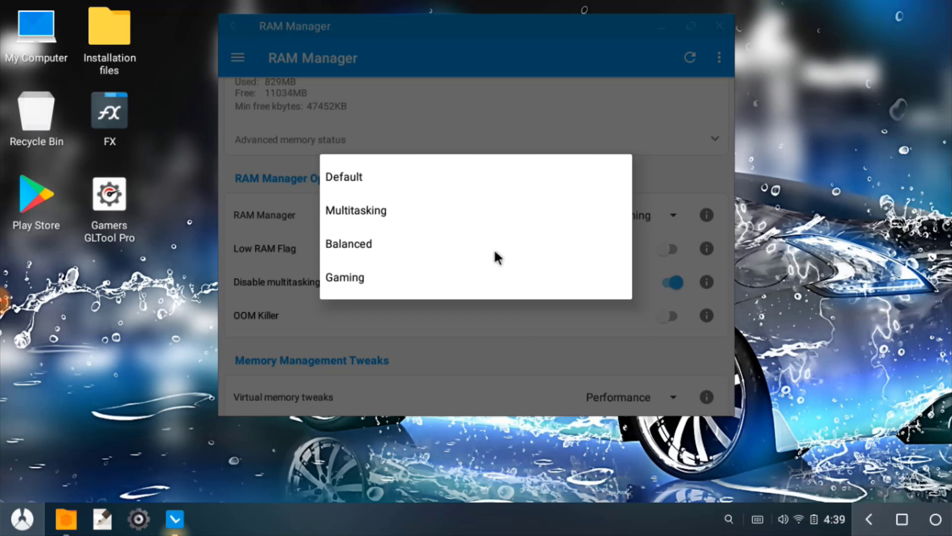
{"action": "left_click", "coordinate": [501, 287]}
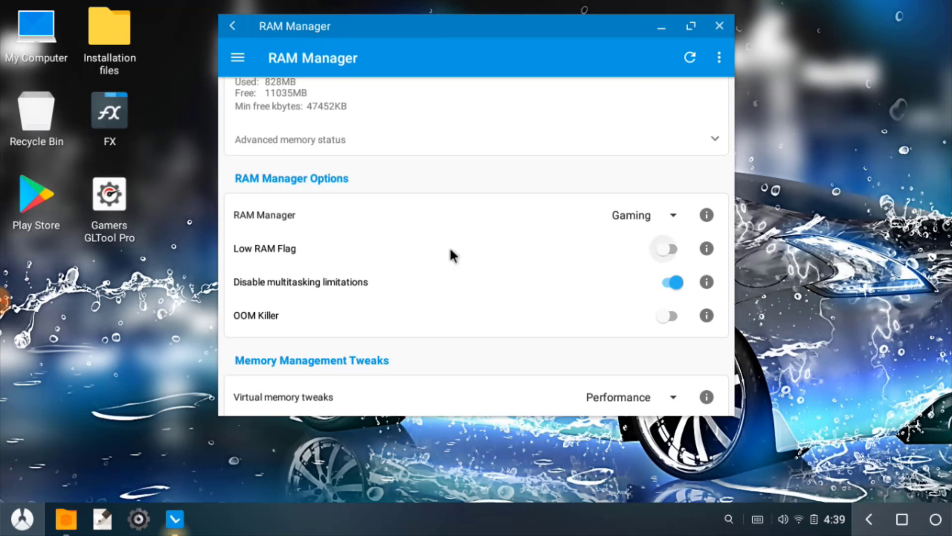
Enable Low RAM Flag and OOM Killer under RAM Manager Options.
{"action": "left_click", "coordinate": [669, 249]}
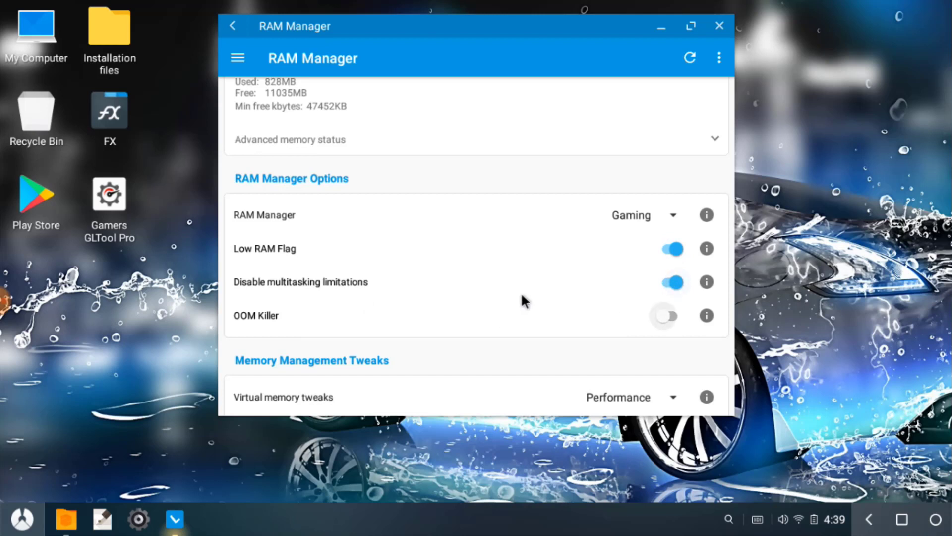
{"action": "scroll", "coordinate": [545, 297], "scroll_direction": "down", "scroll_amount": 1}
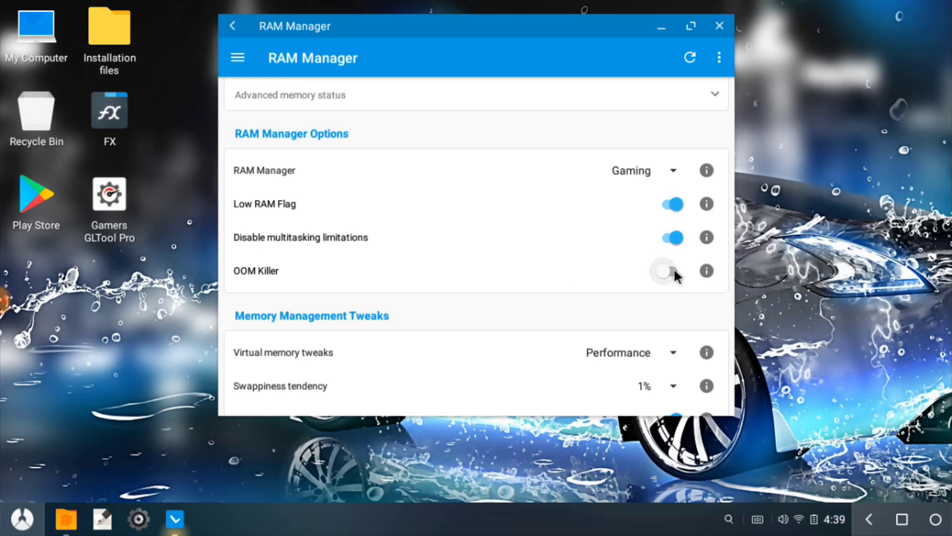
{"action": "scroll", "coordinate": [588, 280], "scroll_direction": "down", "scroll_amount": 1}
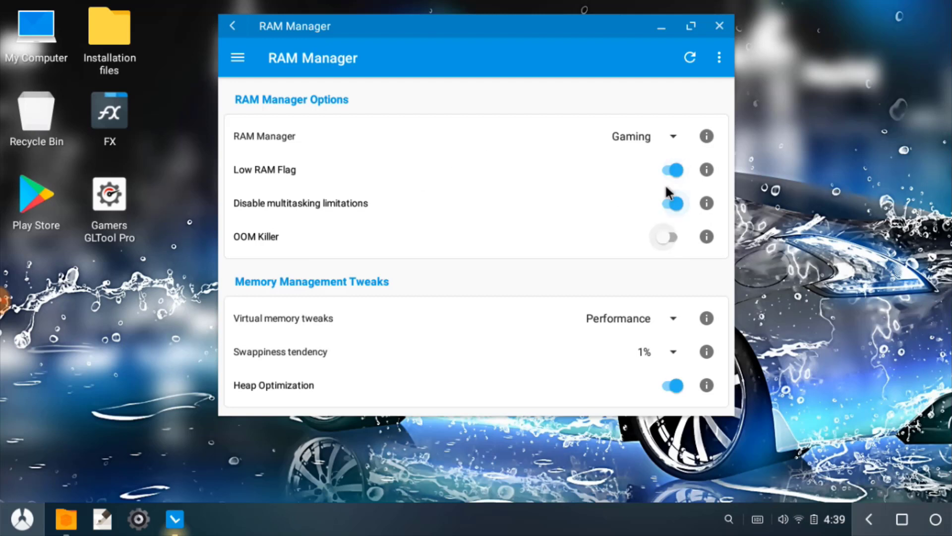
{"action": "left_click", "coordinate": [672, 237]}
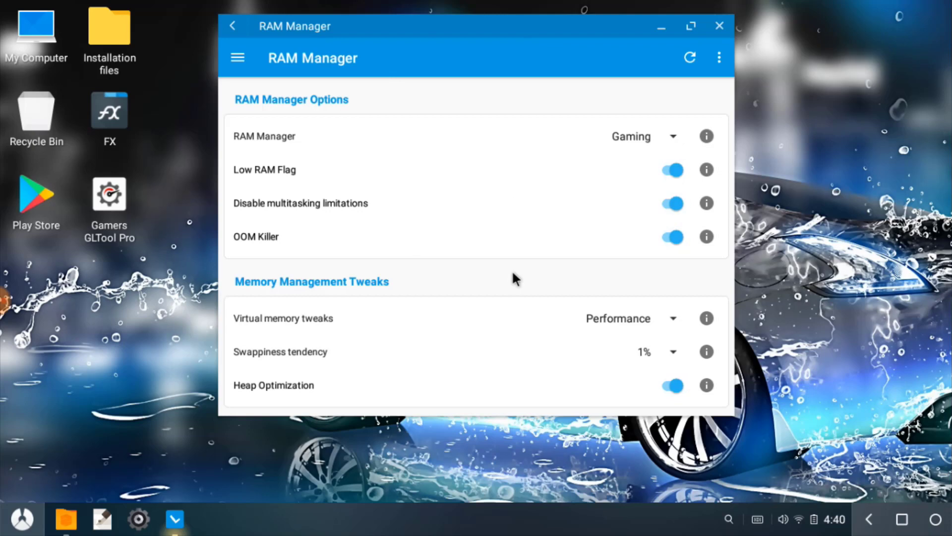
Set Virtual memory tweaks to Performance under Memory Management Tweaks.
{"action": "left_click", "coordinate": [660, 320]}
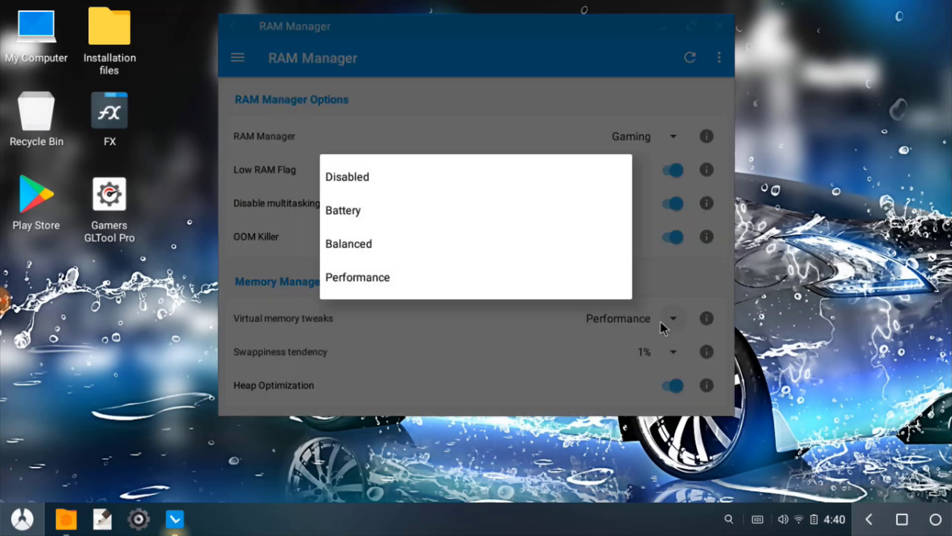
{"action": "left_click", "coordinate": [552, 275]}
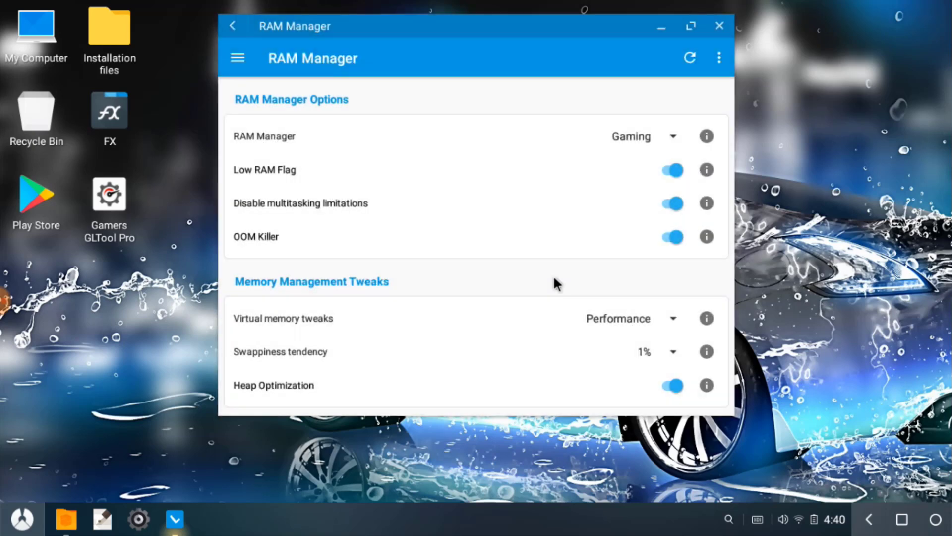
{"action": "left_click", "coordinate": [649, 316]}
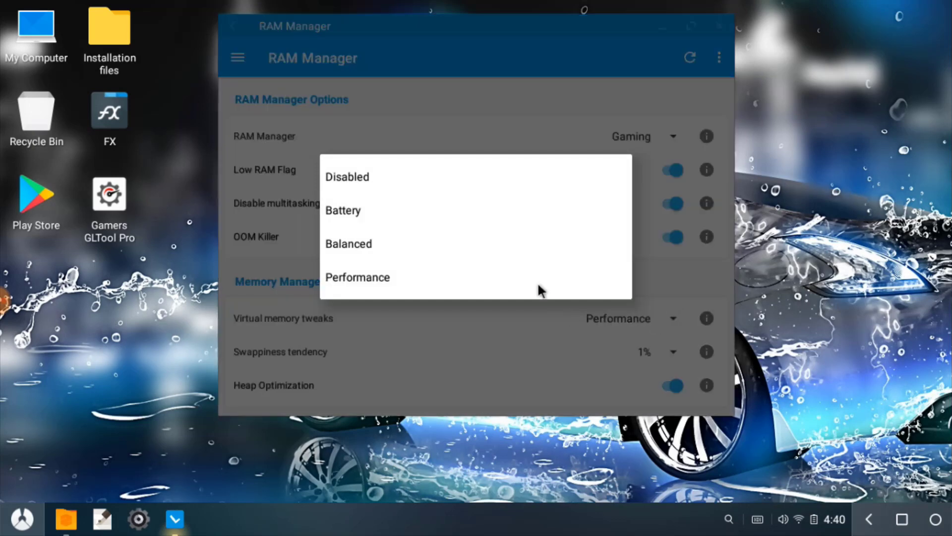
{"action": "left_click", "coordinate": [538, 284]}
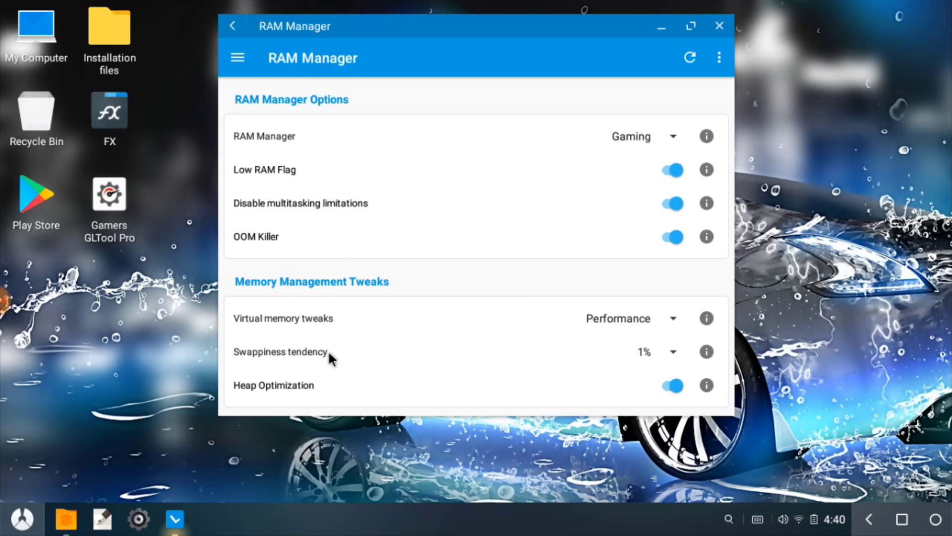
Set Swappiness tendency to 1% under Memory Management Tweaks.
{"action": "left_click", "coordinate": [674, 354]}
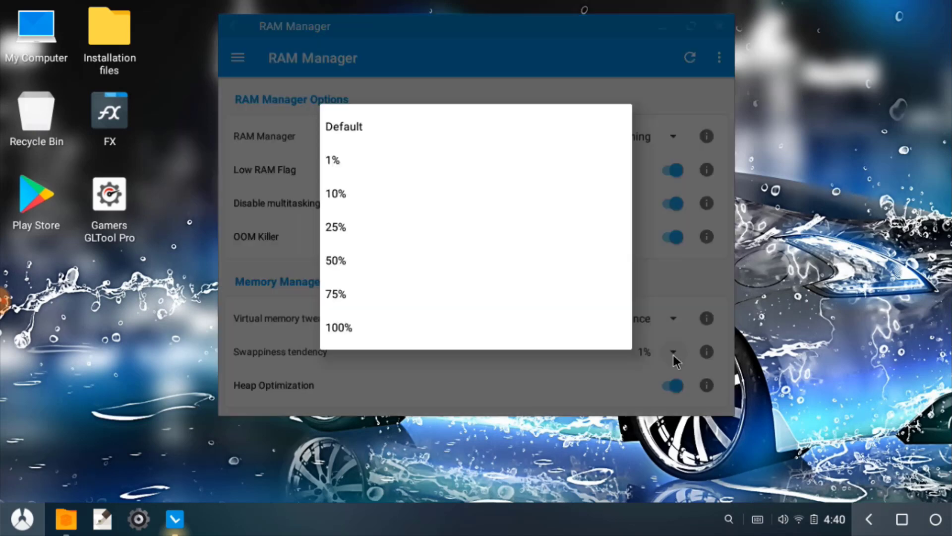
{"action": "left_click", "coordinate": [521, 169]}
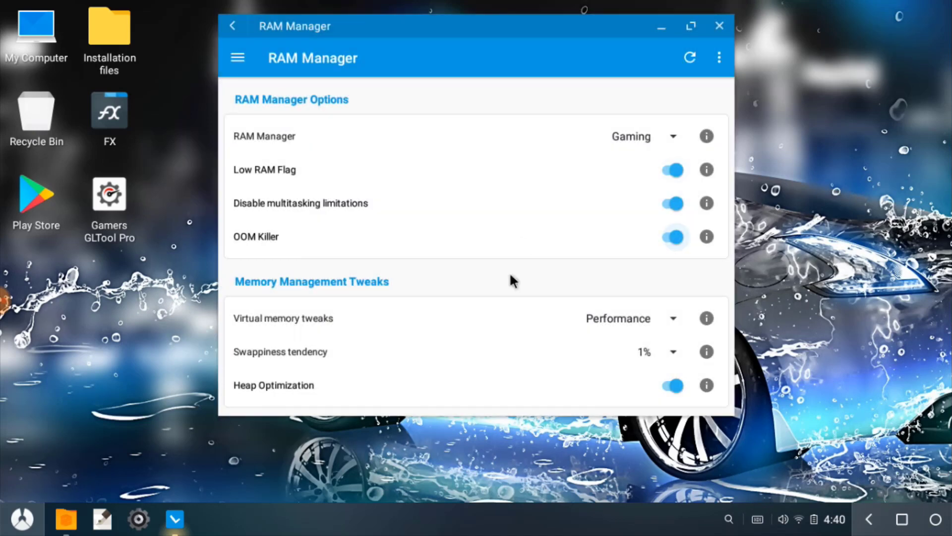
{"action": "left_click", "coordinate": [672, 353]}
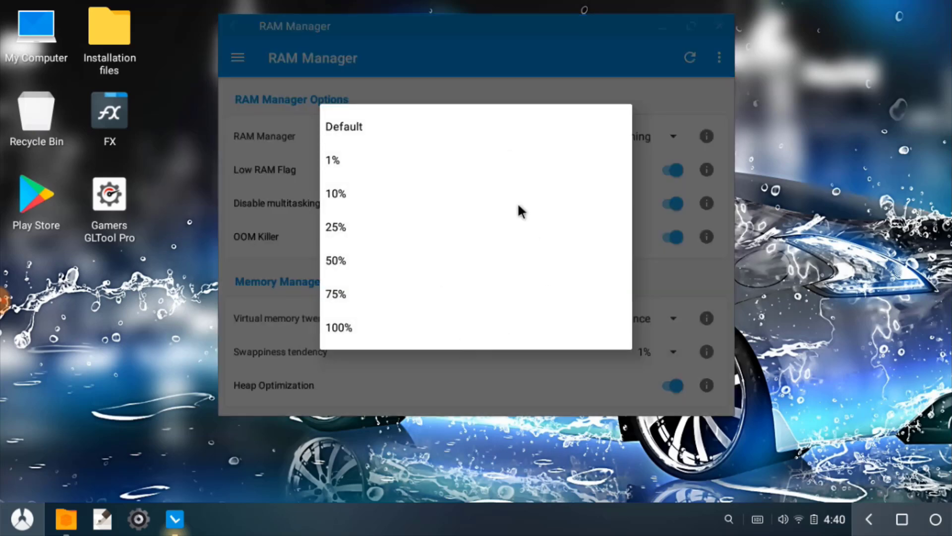
{"action": "left_click", "coordinate": [508, 164]}
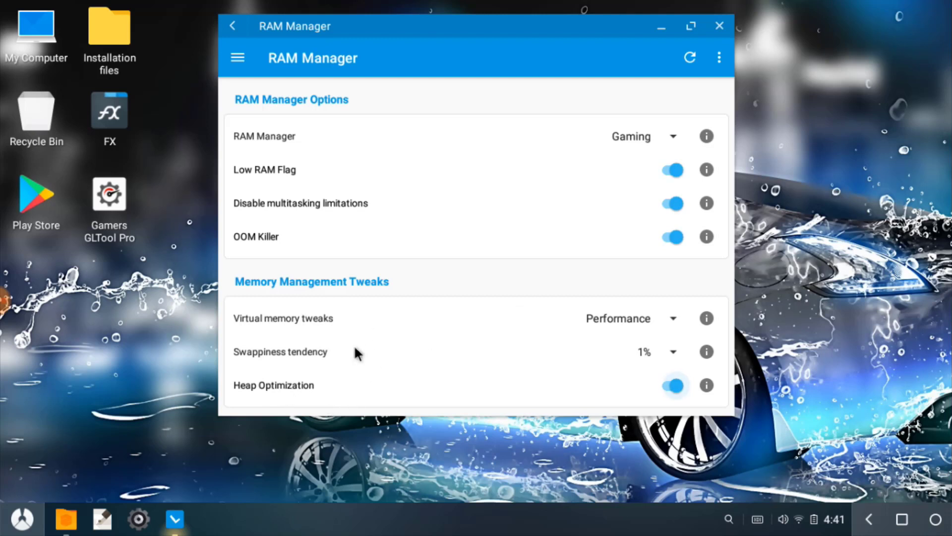
Go to the FStrim section and trim the device partitions immediately.
{"action": "left_click", "coordinate": [240, 65]}
{"action": "scroll", "coordinate": [302, 366], "scroll_direction": "down", "scroll_amount": 3}
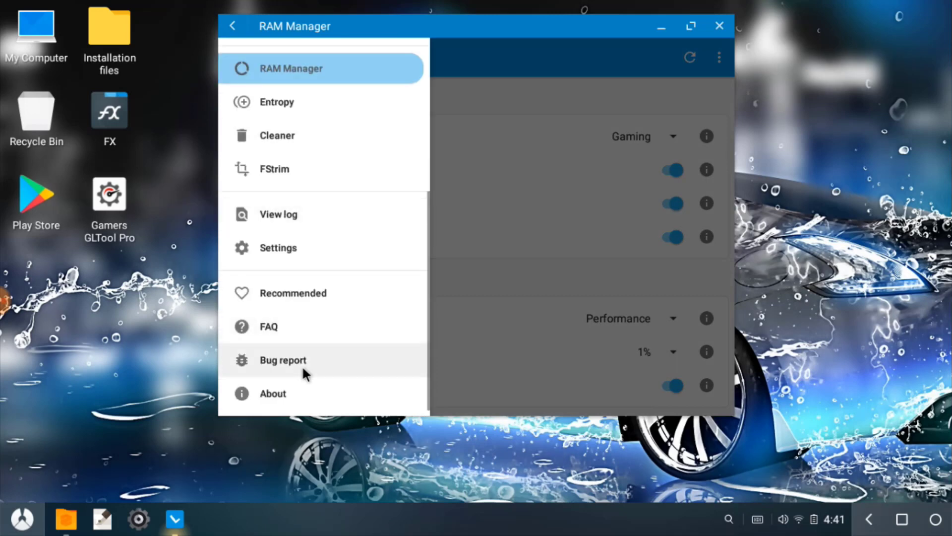
{"action": "left_click", "coordinate": [336, 166]}
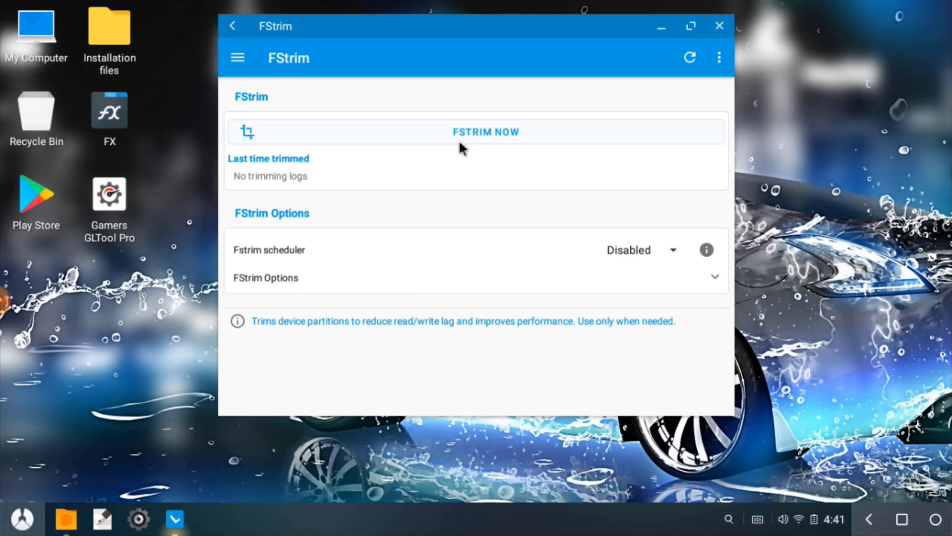
{"action": "left_click", "coordinate": [494, 129]}
In the Cleaner section, scan for and clean the app cache and the junk files.
{"action": "left_click", "coordinate": [239, 57]}
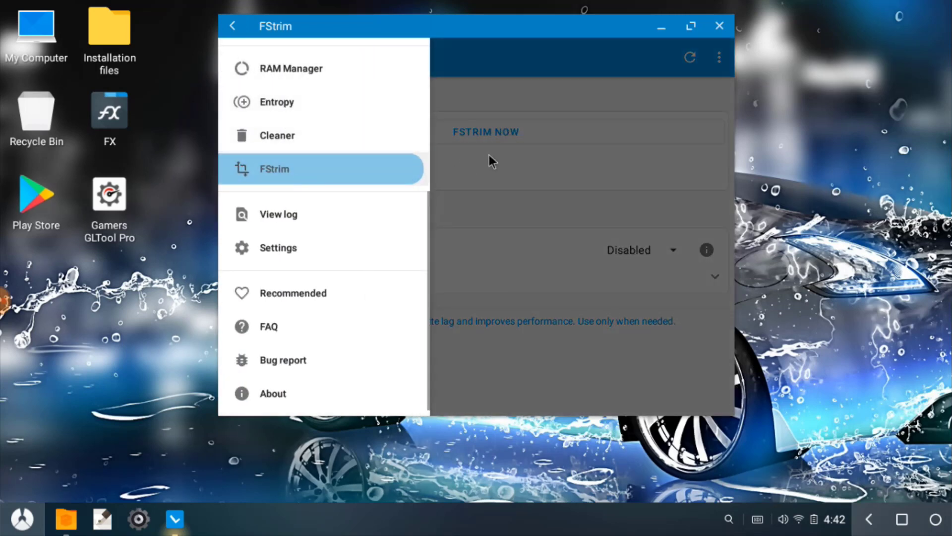
{"action": "scroll", "coordinate": [372, 243], "scroll_direction": "up", "scroll_amount": 3}
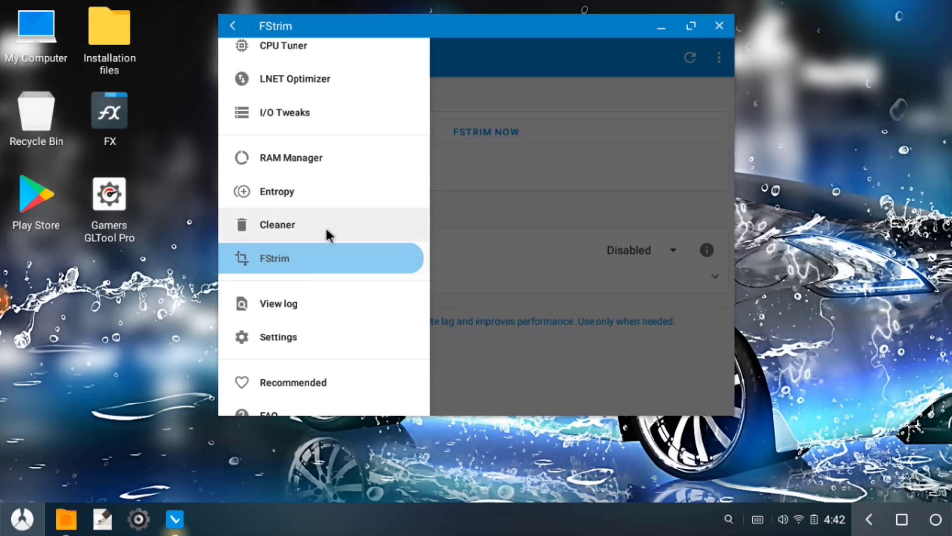
{"action": "left_click", "coordinate": [310, 228]}
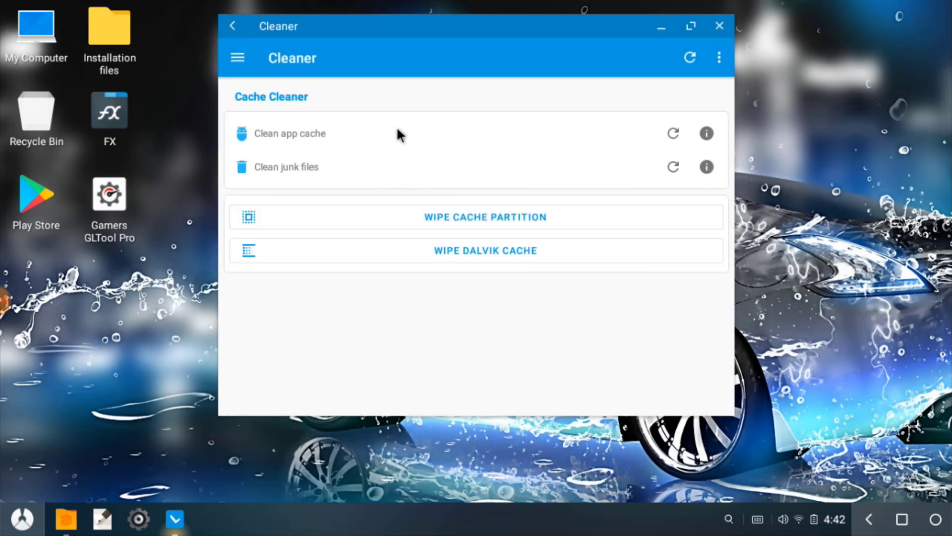
{"action": "left_click", "coordinate": [674, 134]}
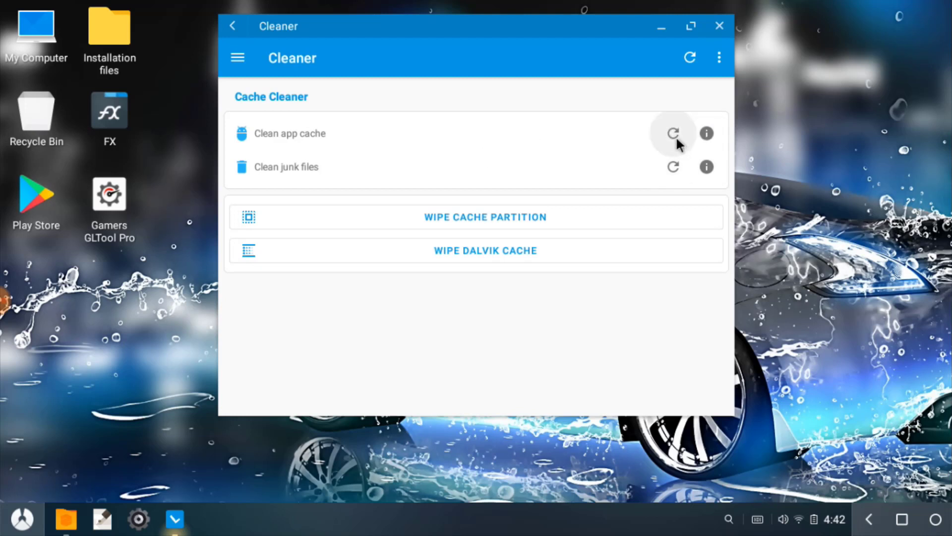
{"action": "left_click", "coordinate": [675, 135]}
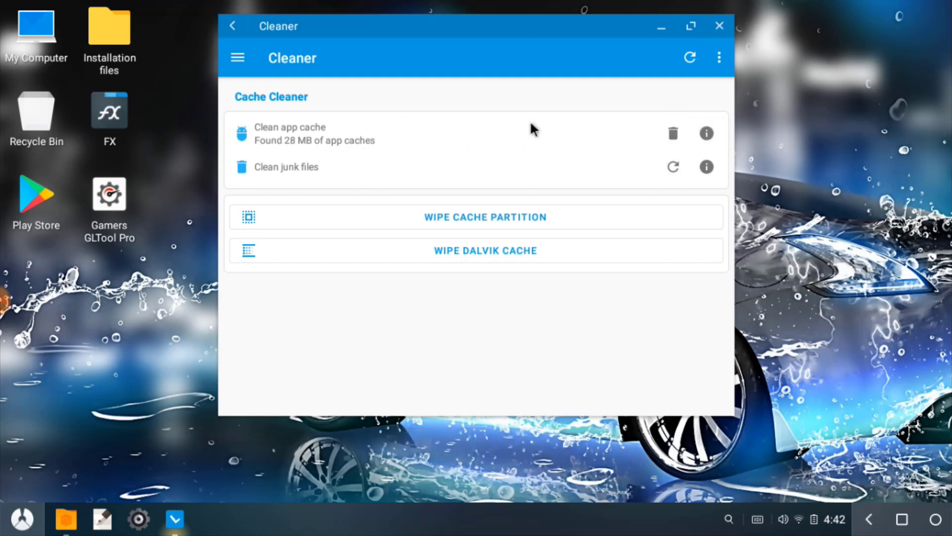
{"action": "left_click", "coordinate": [673, 138]}
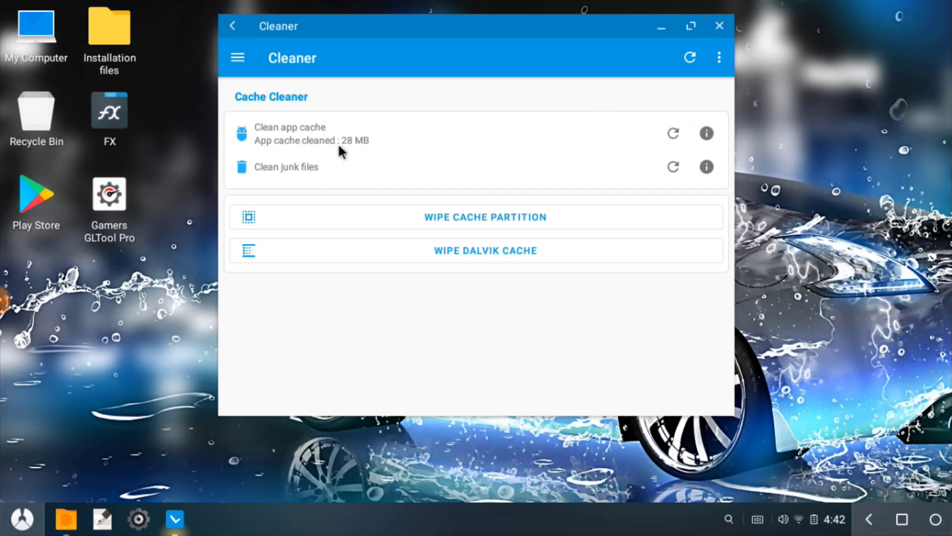
{"action": "left_click", "coordinate": [673, 166]}
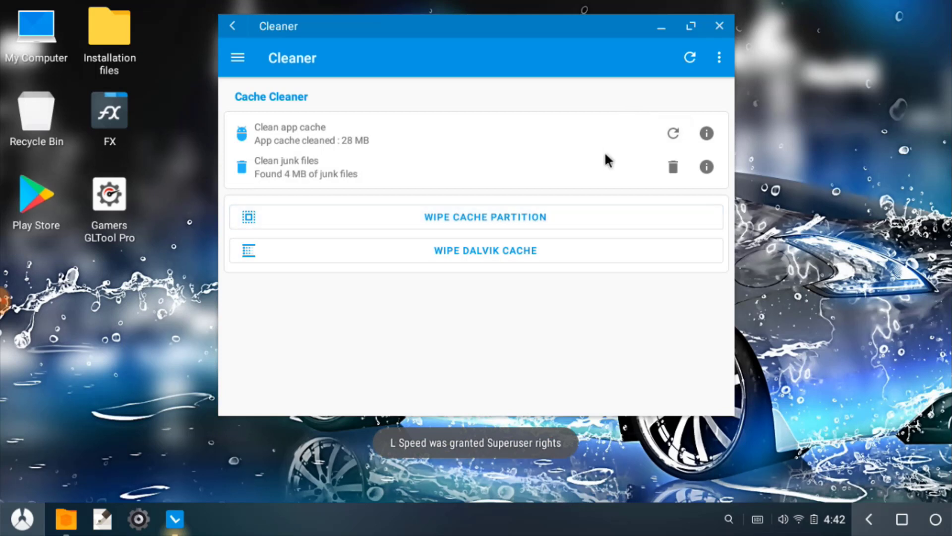
{"action": "left_click", "coordinate": [665, 170]}
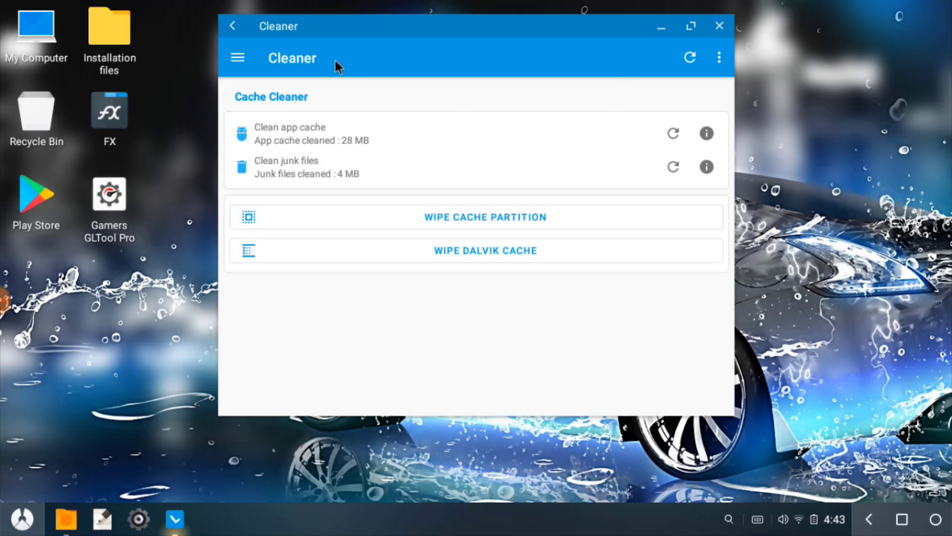
Check the Apply on boot option in L Speed's own settings, and close L Speed.
{"action": "left_click", "coordinate": [235, 32]}
{"action": "left_click", "coordinate": [240, 58]}
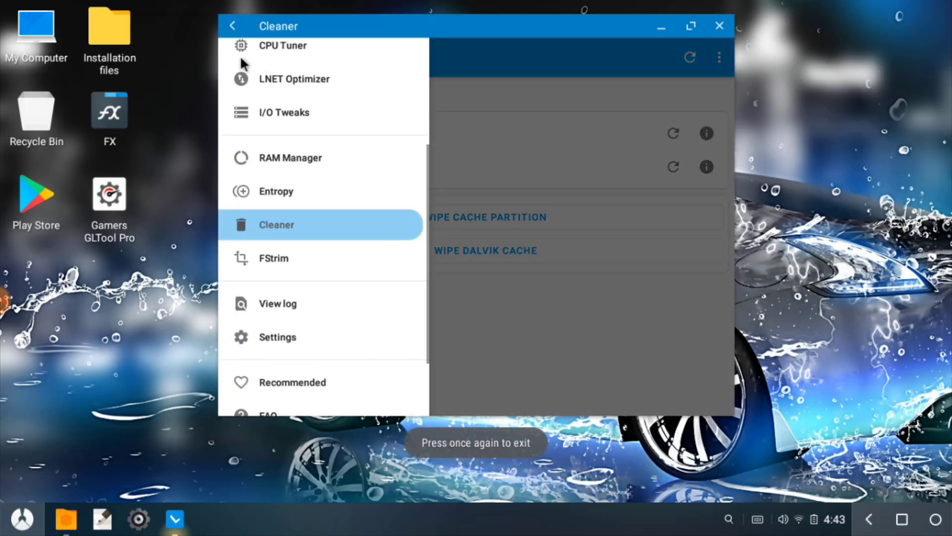
{"action": "left_click", "coordinate": [310, 336]}
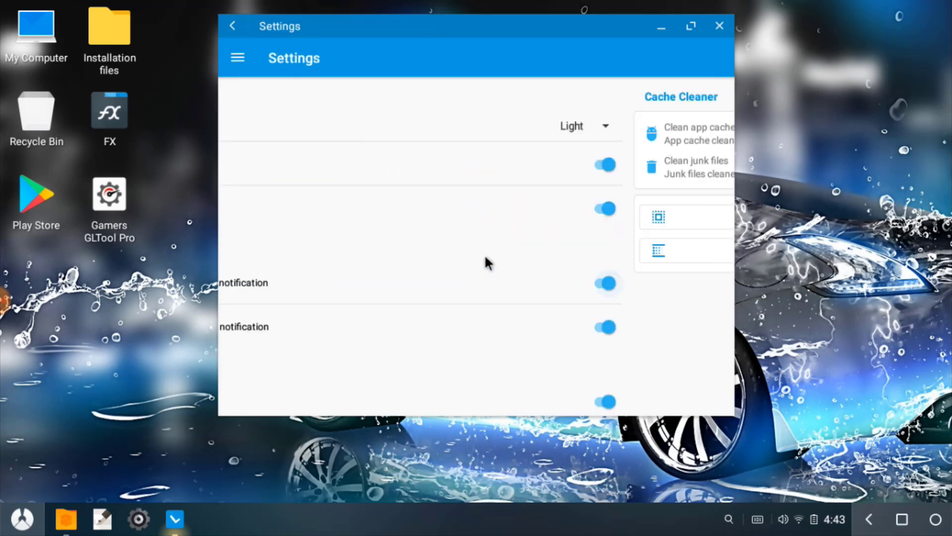
{"action": "scroll", "coordinate": [613, 241], "scroll_direction": "down", "scroll_amount": 5}
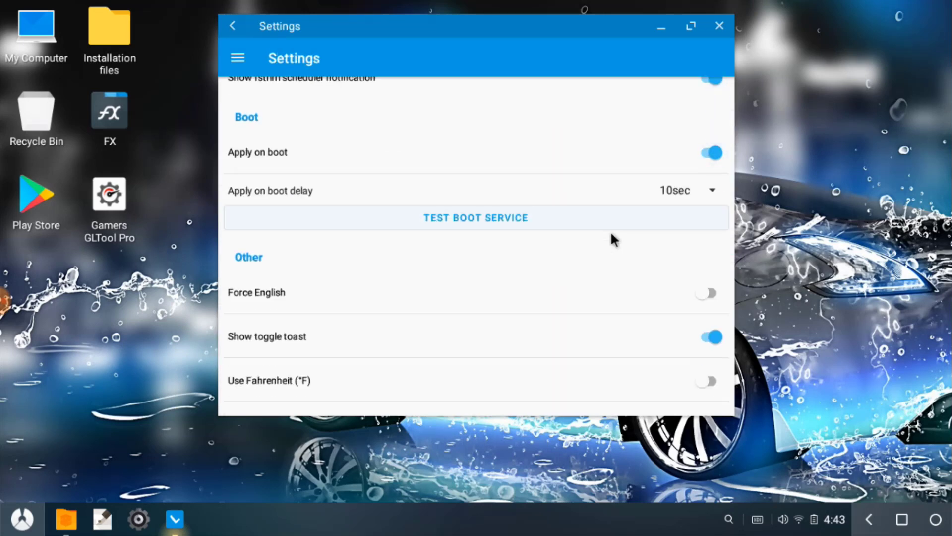
{"action": "scroll", "coordinate": [612, 238], "scroll_direction": "up", "scroll_amount": 5}
{"action": "scroll", "coordinate": [613, 238], "scroll_direction": "down", "scroll_amount": 5}
{"action": "left_click", "coordinate": [714, 152]}
{"action": "left_click", "coordinate": [719, 26]}
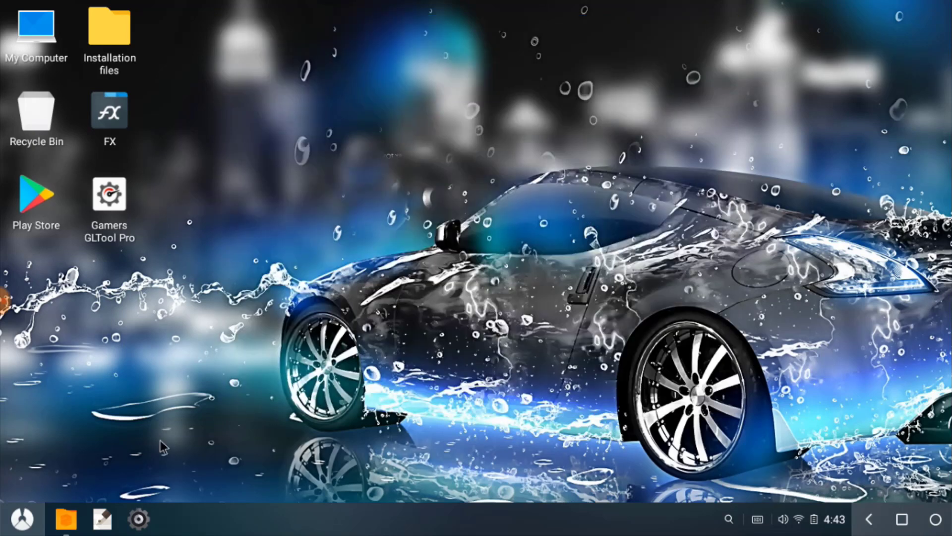
Allow L Speed to run in the background through AutoRun in the system settings, and close the settings.
{"action": "left_click", "coordinate": [138, 519]}
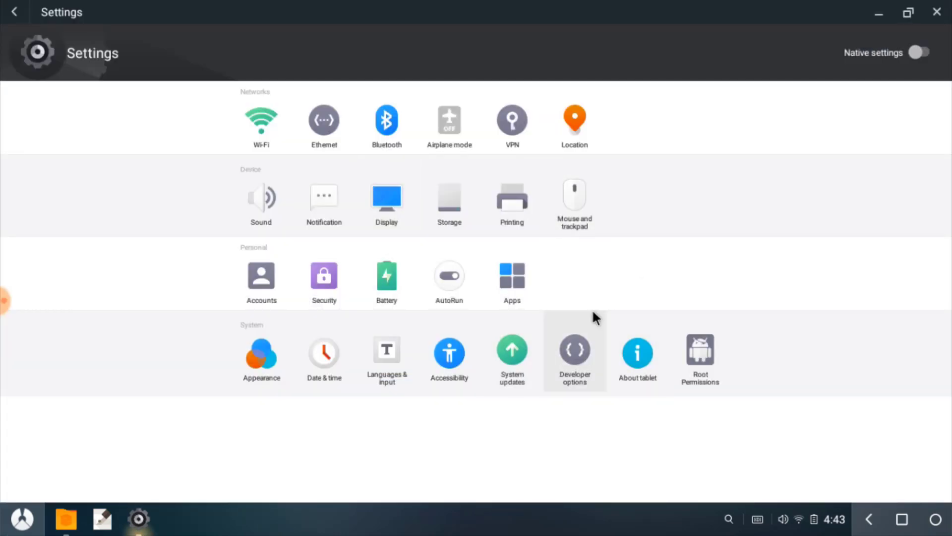
{"action": "left_click", "coordinate": [440, 252]}
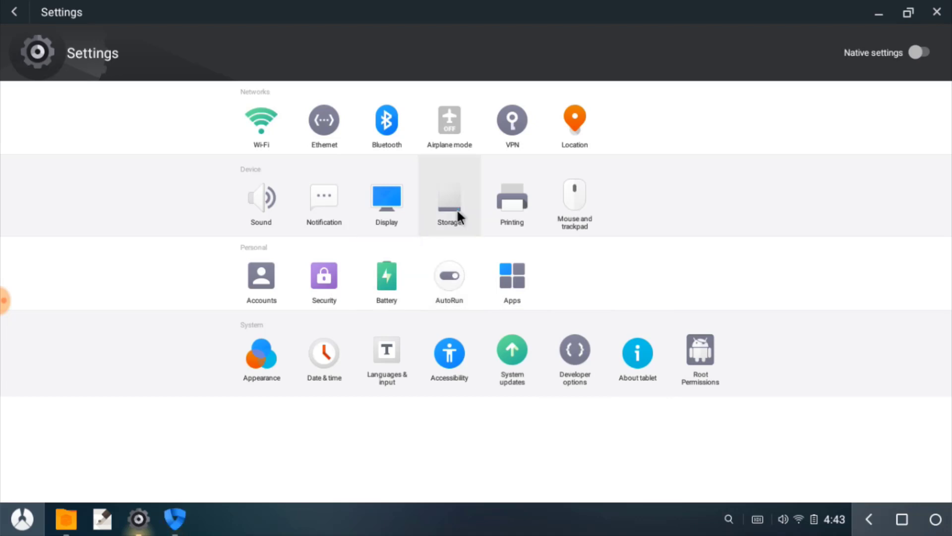
{"action": "left_click", "coordinate": [175, 519]}
{"action": "scroll", "coordinate": [545, 214], "scroll_direction": "down", "scroll_amount": 5}
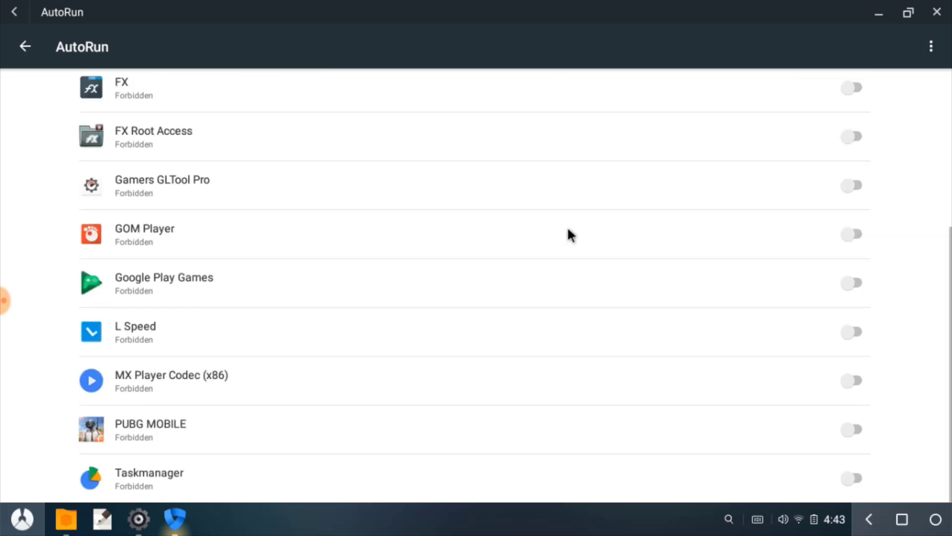
{"action": "scroll", "coordinate": [617, 336], "scroll_direction": "up", "scroll_amount": 5}
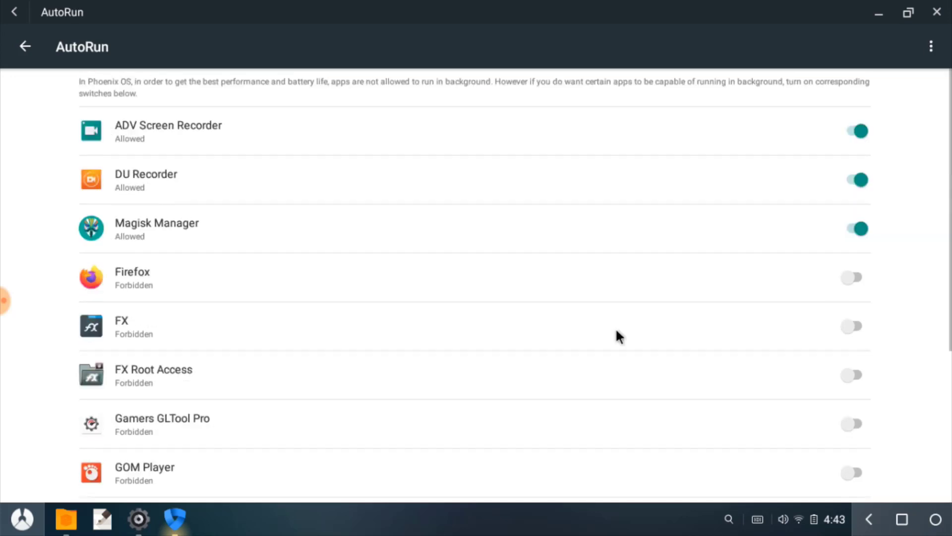
{"action": "scroll", "coordinate": [618, 335], "scroll_direction": "down", "scroll_amount": 5}
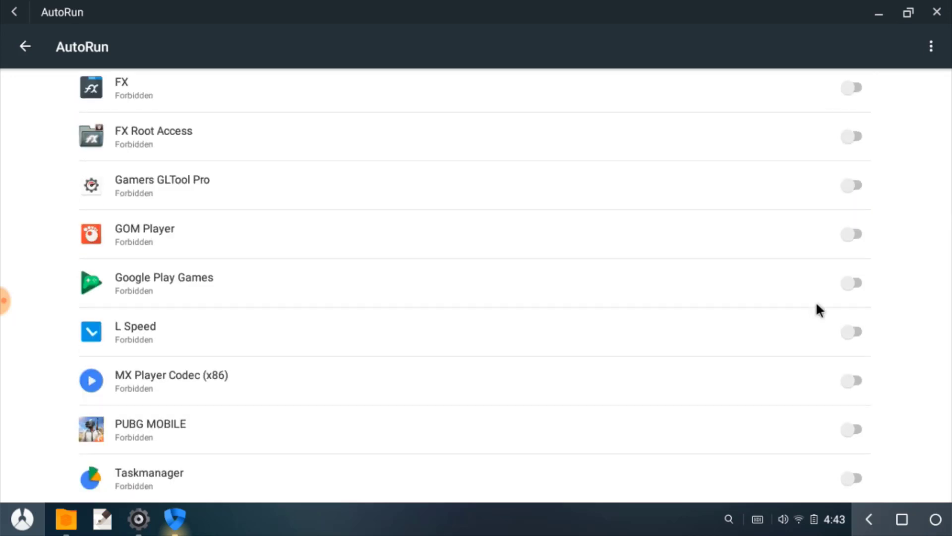
{"action": "left_click", "coordinate": [855, 333]}
{"action": "scroll", "coordinate": [509, 247], "scroll_direction": "up", "scroll_amount": 1}
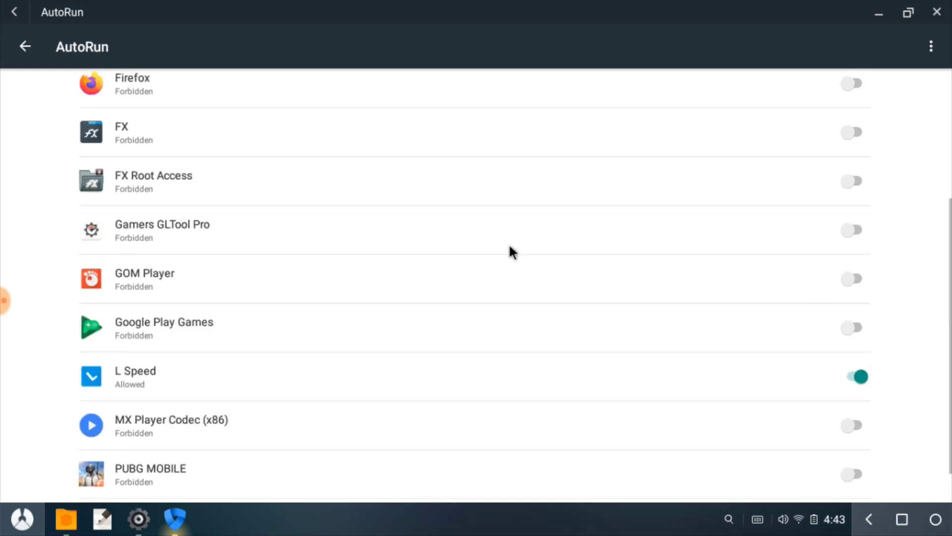
{"action": "scroll", "coordinate": [510, 246], "scroll_direction": "up", "scroll_amount": 4}
{"action": "left_click", "coordinate": [24, 46]}
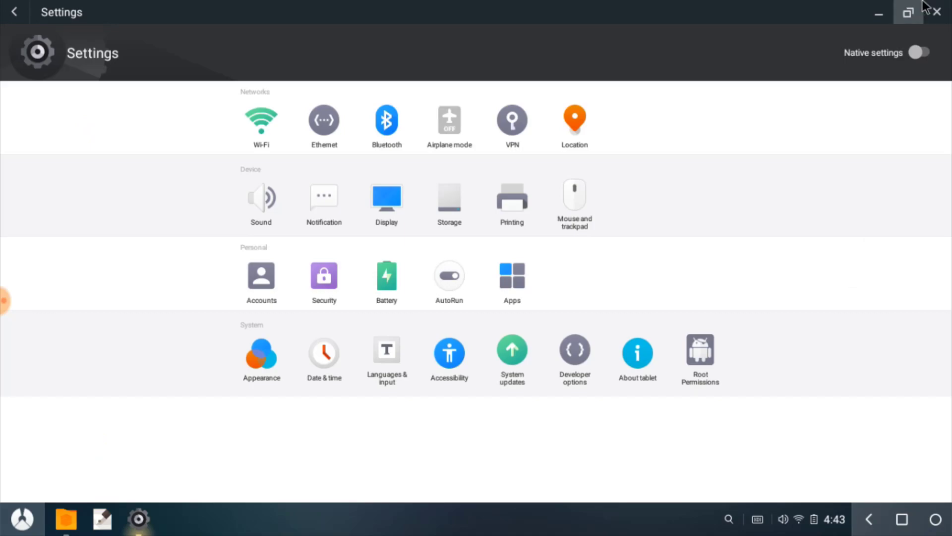
{"action": "left_click", "coordinate": [908, 11]}
{"action": "left_click", "coordinate": [744, 66]}
Refresh the desktop twice.
{"action": "right_click", "coordinate": [417, 113]}
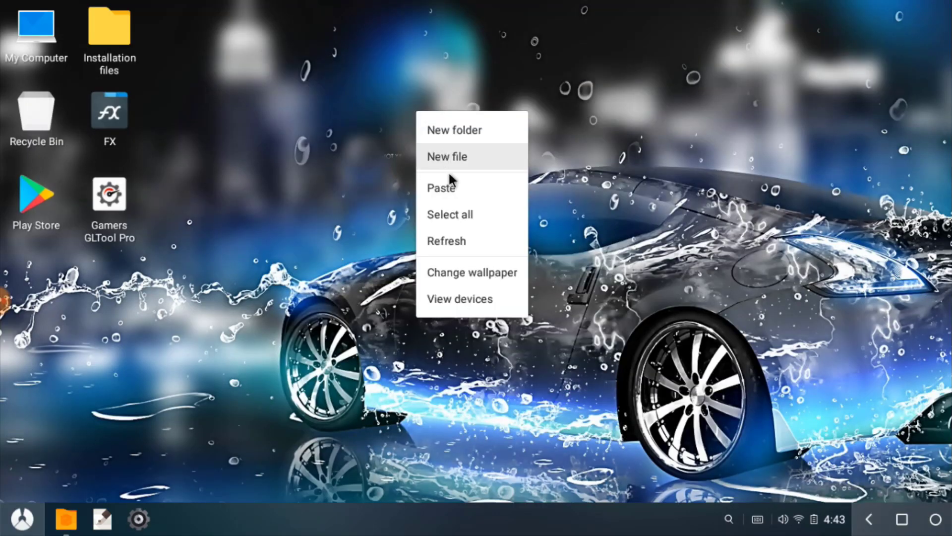
{"action": "left_click", "coordinate": [455, 244]}
{"action": "right_click", "coordinate": [441, 136]}
{"action": "left_click", "coordinate": [487, 267]}
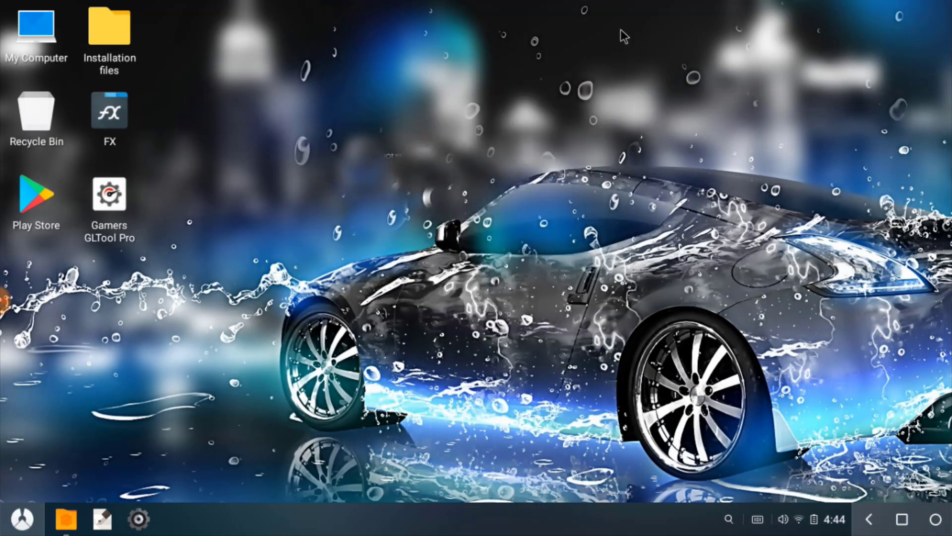
Open the Installation files folder from the desktop and select GLTools_v4.02.apk.
{"action": "double_click", "coordinate": [111, 34]}
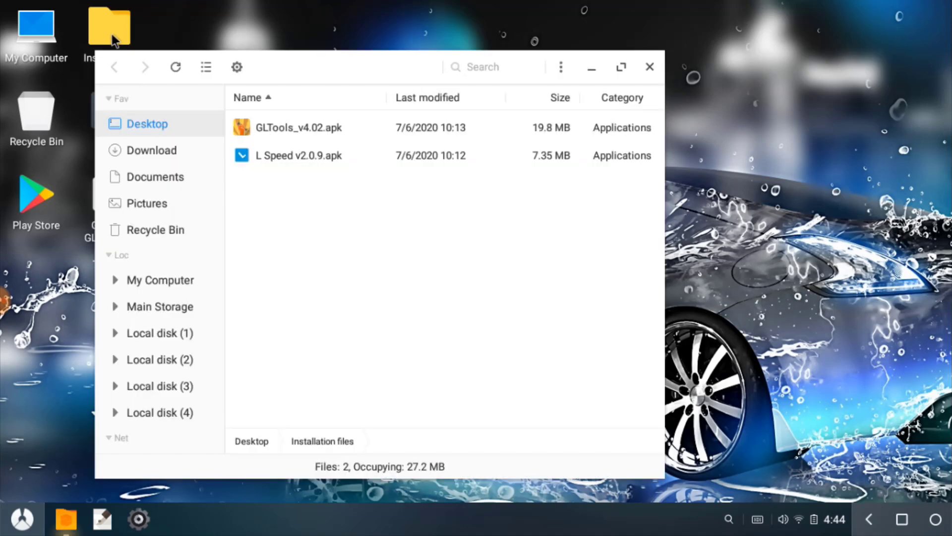
{"action": "left_click_drag", "start_coordinate": [402, 58], "coordinate": [487, 35]}
{"action": "left_click", "coordinate": [406, 114]}
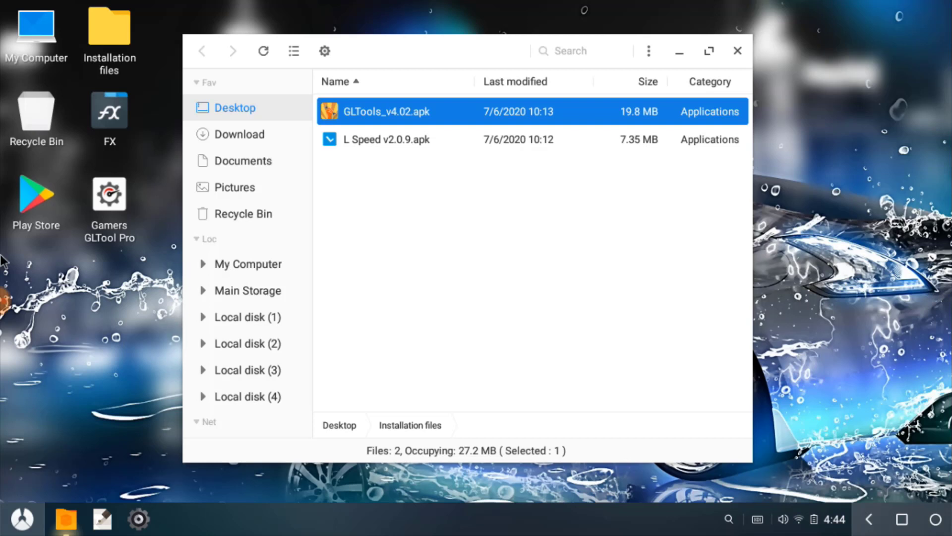
{"action": "right_click", "coordinate": [359, 108]}
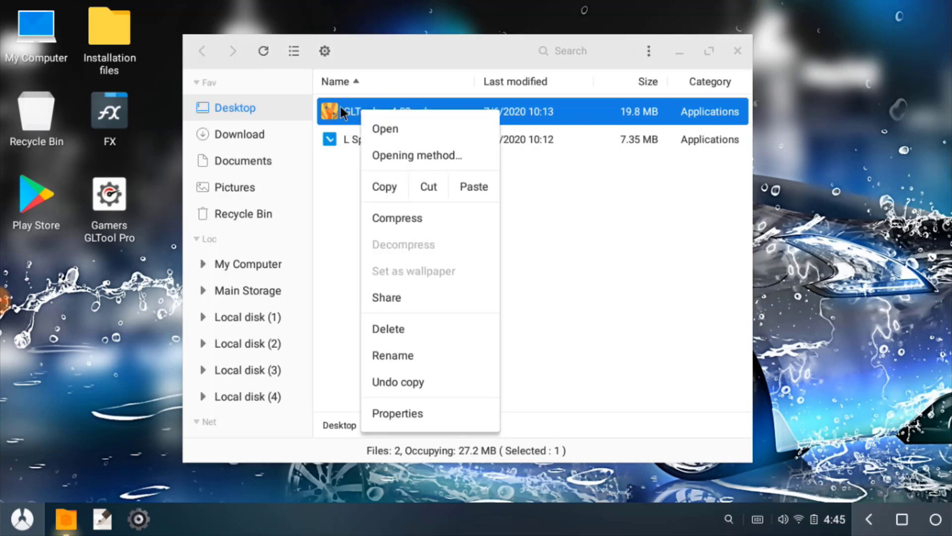
{"action": "left_click", "coordinate": [359, 110]}
{"action": "right_click", "coordinate": [384, 115]}
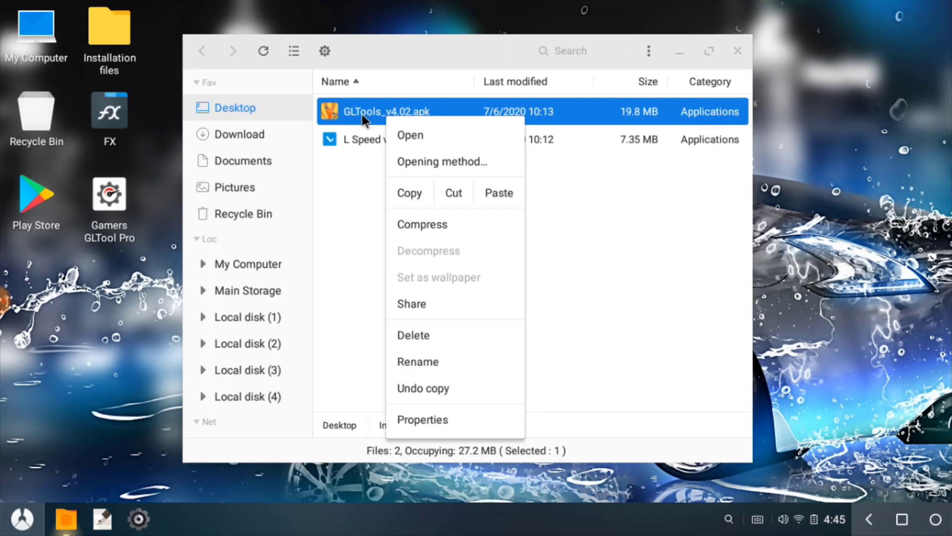
{"action": "left_click", "coordinate": [362, 114]}
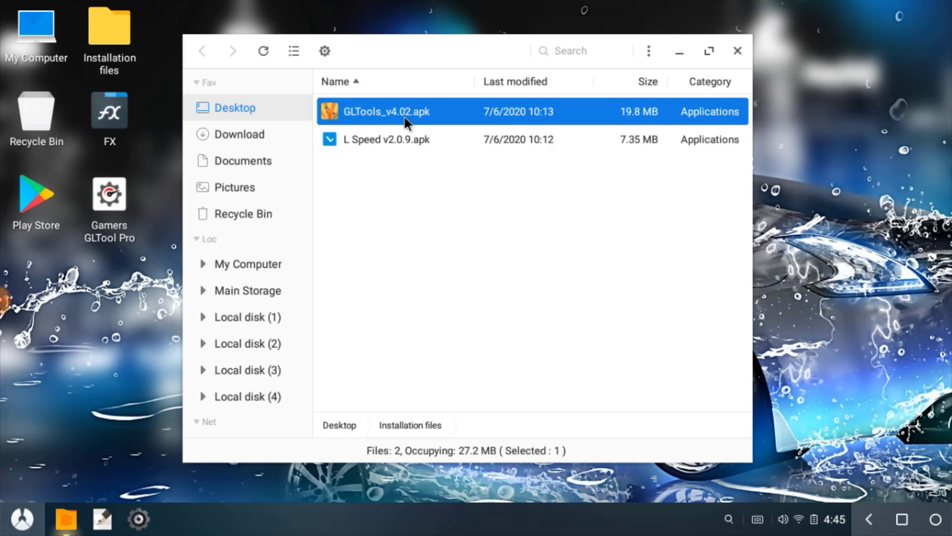
Start the installation of GLTools_v4.02.apk and close the file manager window.
{"action": "right_click", "coordinate": [405, 118]}
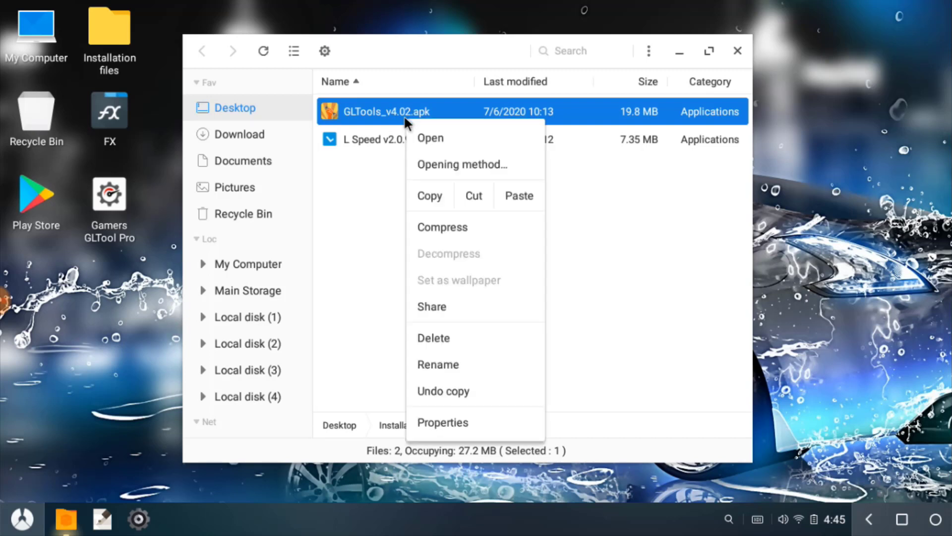
{"action": "left_click", "coordinate": [423, 138]}
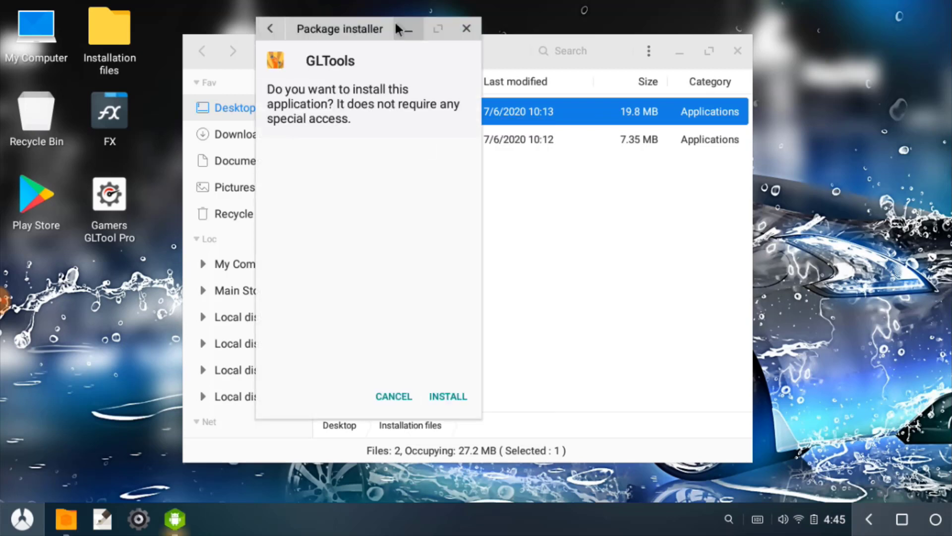
{"action": "left_click", "coordinate": [449, 397]}
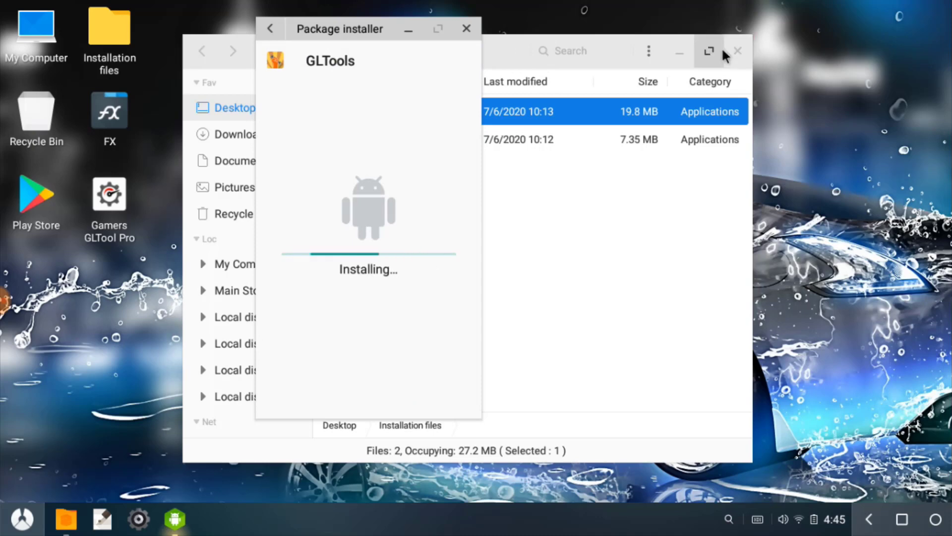
{"action": "left_click_drag", "start_coordinate": [510, 48], "coordinate": [592, 64]}
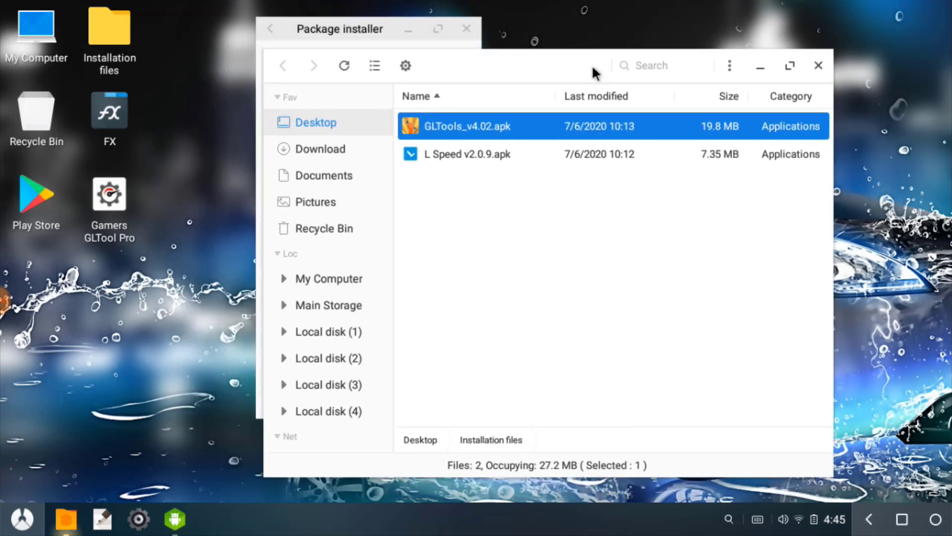
{"action": "left_click", "coordinate": [819, 66]}
{"action": "left_click_drag", "start_coordinate": [362, 31], "coordinate": [412, 53]}
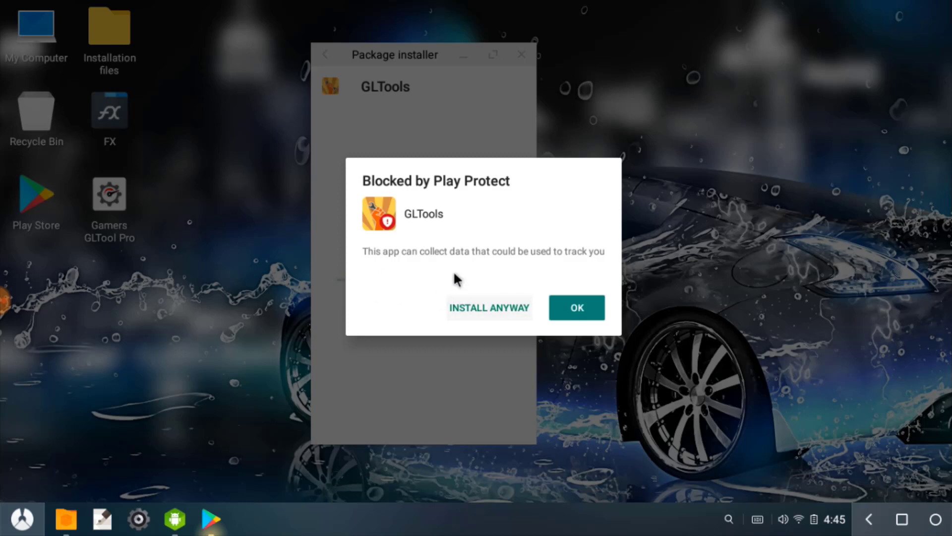
Install GLTools anyway despite the Play Protect block, and open the installed app.
{"action": "left_click", "coordinate": [495, 305]}
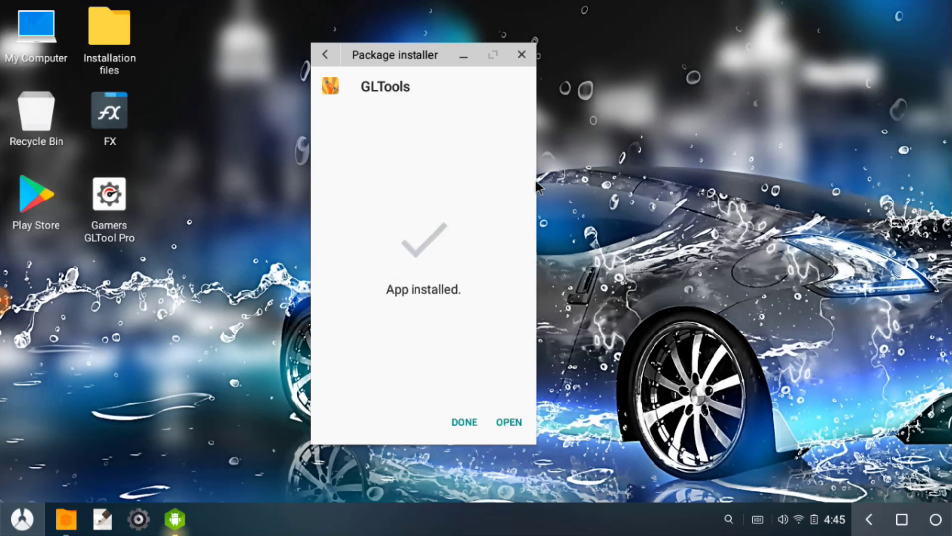
{"action": "left_click", "coordinate": [501, 423]}
{"action": "left_click", "coordinate": [499, 422]}
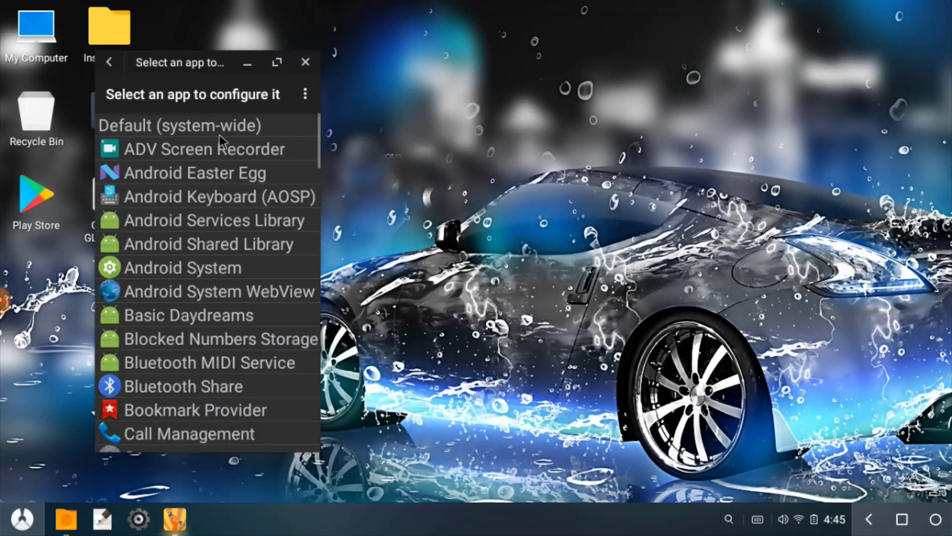
Move and widen the GLTools app selection window, and maximise it to fill the screen.
{"action": "left_click_drag", "start_coordinate": [194, 64], "coordinate": [422, 73]}
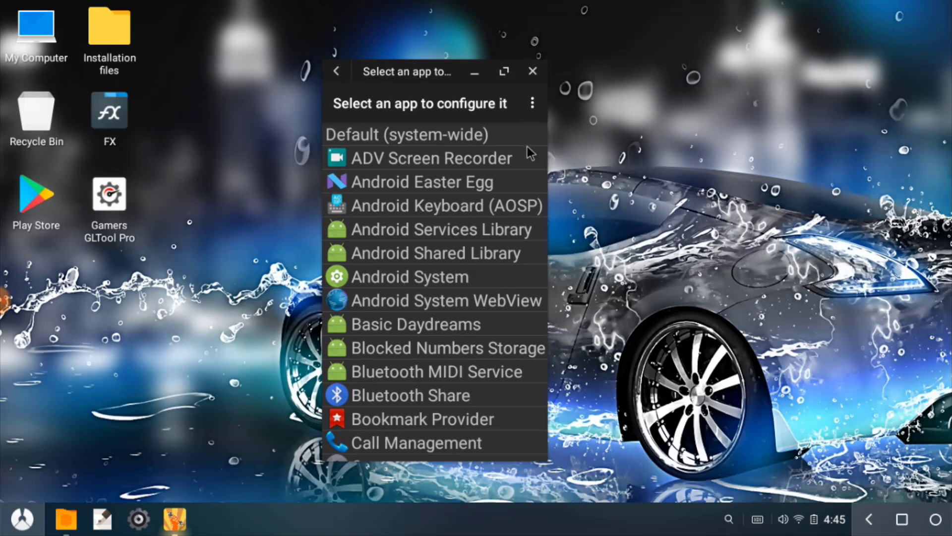
{"action": "left_click_drag", "start_coordinate": [551, 156], "coordinate": [839, 169]}
{"action": "left_click_drag", "start_coordinate": [563, 63], "coordinate": [477, 39]}
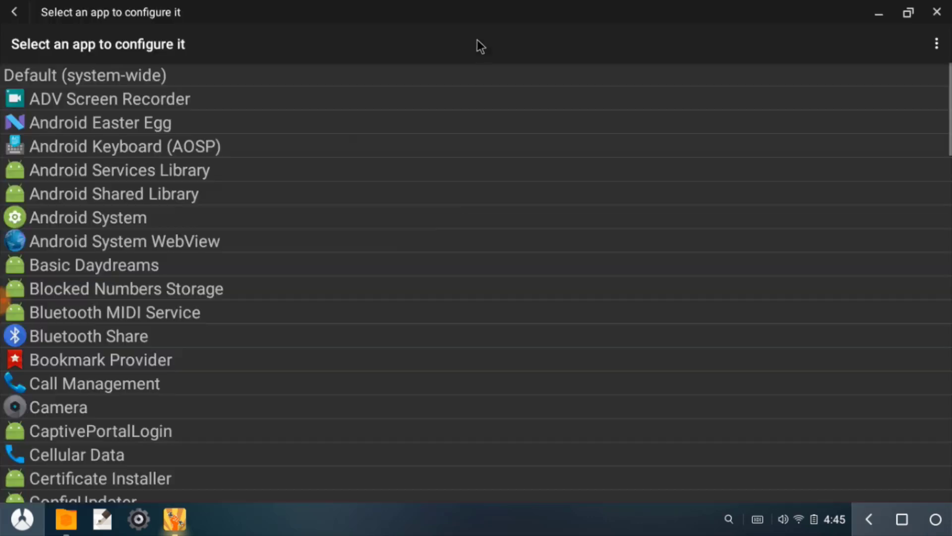
Look through the full list of configurable apps for the game to configure.
{"action": "scroll", "coordinate": [438, 328], "scroll_direction": "down", "scroll_amount": 15}
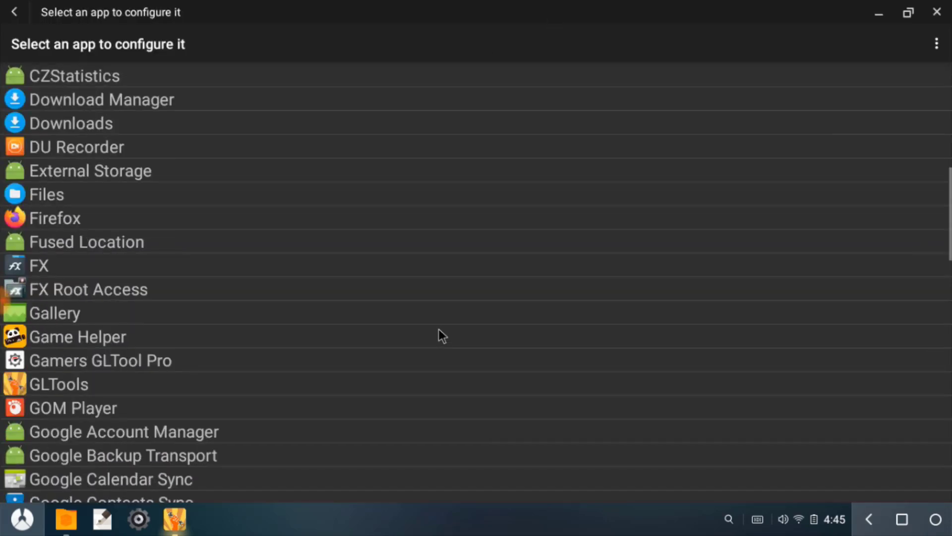
{"action": "scroll", "coordinate": [439, 329], "scroll_direction": "up", "scroll_amount": 15}
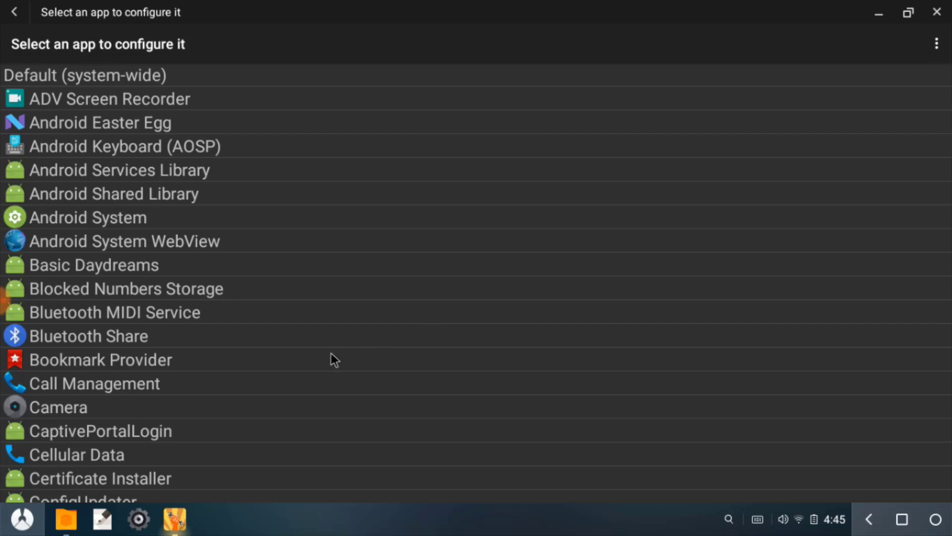
{"action": "scroll", "coordinate": [406, 271], "scroll_direction": "down", "scroll_amount": 8}
{"action": "scroll", "coordinate": [405, 268], "scroll_direction": "down", "scroll_amount": 5}
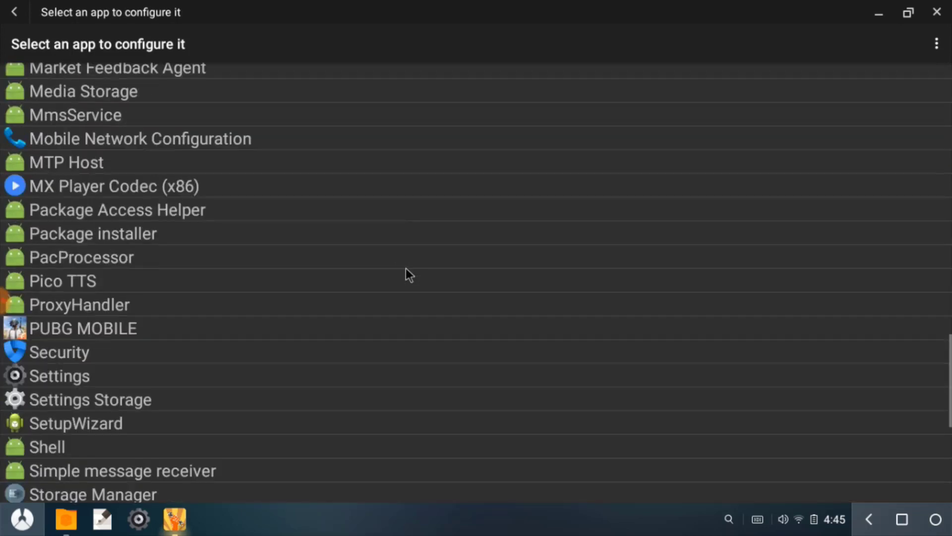
{"action": "scroll", "coordinate": [406, 269], "scroll_direction": "up", "scroll_amount": 15}
{"action": "scroll", "coordinate": [406, 269], "scroll_direction": "down", "scroll_amount": 10}
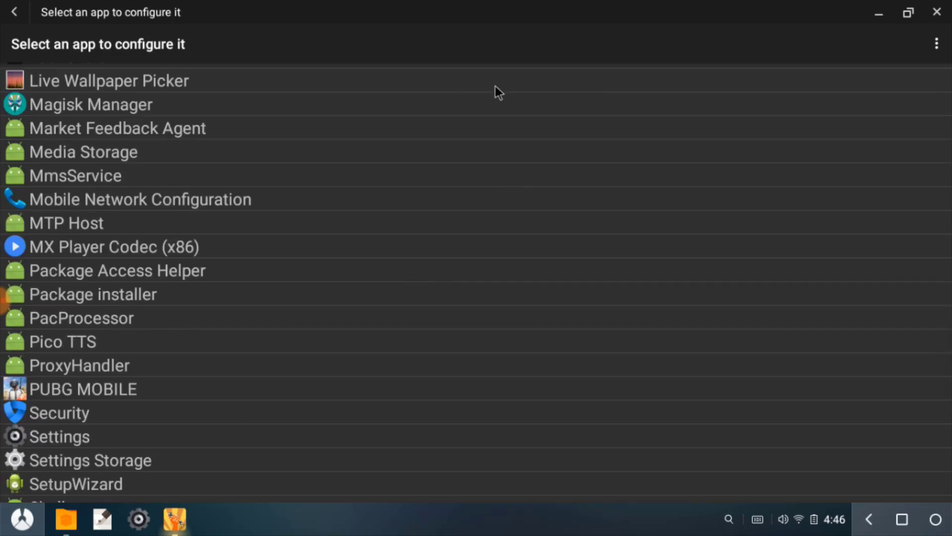
{"action": "scroll", "coordinate": [491, 88], "scroll_direction": "down", "scroll_amount": 2}
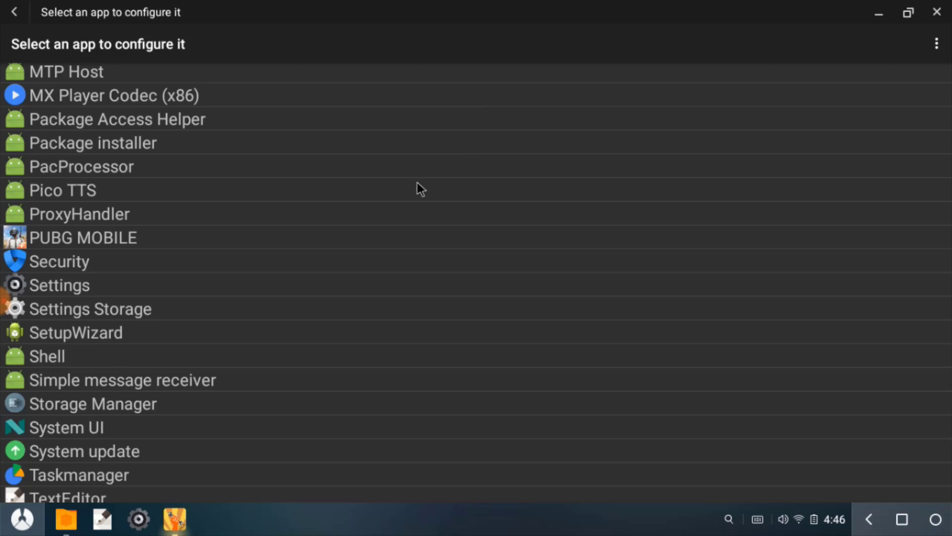
{"action": "scroll", "coordinate": [417, 183], "scroll_direction": "down", "scroll_amount": 1}
{"action": "scroll", "coordinate": [418, 183], "scroll_direction": "down", "scroll_amount": 3}
{"action": "scroll", "coordinate": [417, 184], "scroll_direction": "up", "scroll_amount": 1}
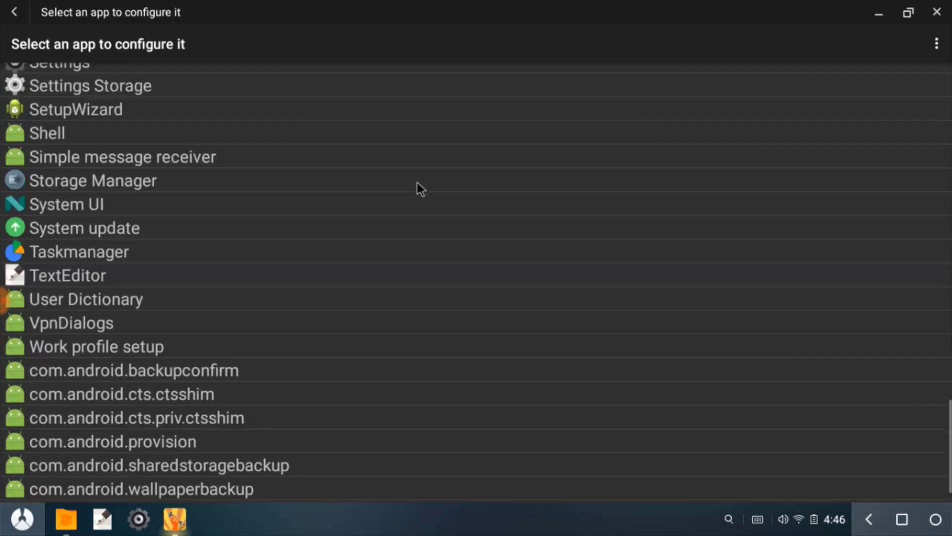
Find PUBG MOBILE in the app list and open its configuration page.
{"action": "scroll", "coordinate": [417, 182], "scroll_direction": "up", "scroll_amount": 10}
{"action": "scroll", "coordinate": [397, 289], "scroll_direction": "down", "scroll_amount": 3}
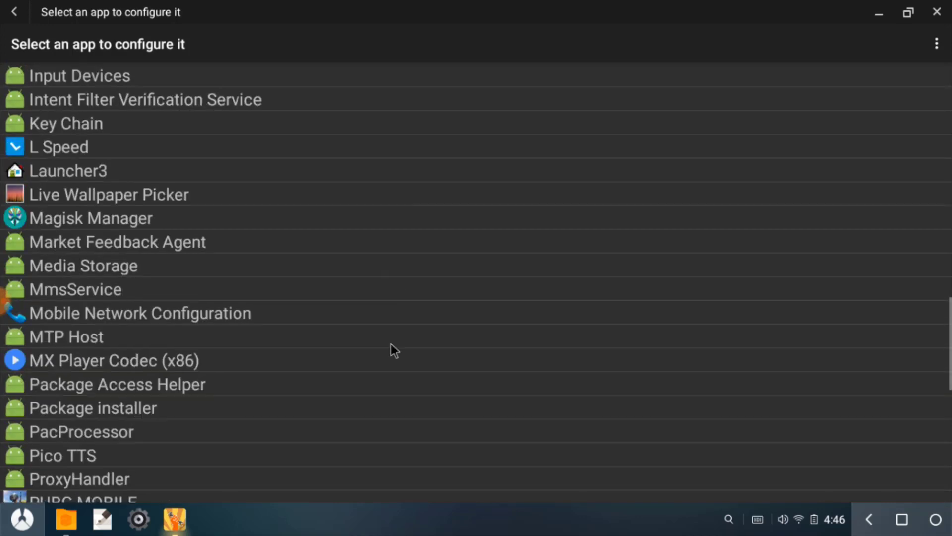
{"action": "scroll", "coordinate": [392, 347], "scroll_direction": "down", "scroll_amount": 4}
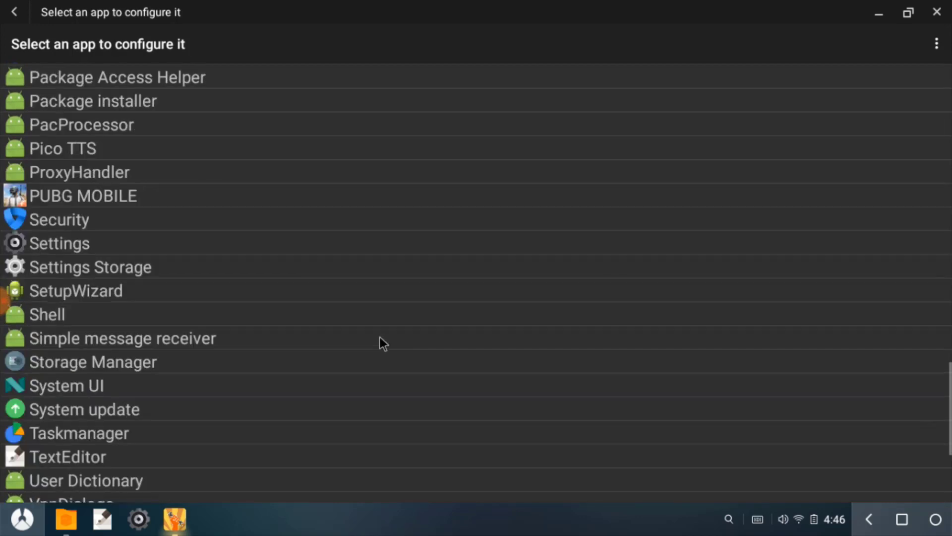
{"action": "left_click", "coordinate": [302, 204]}
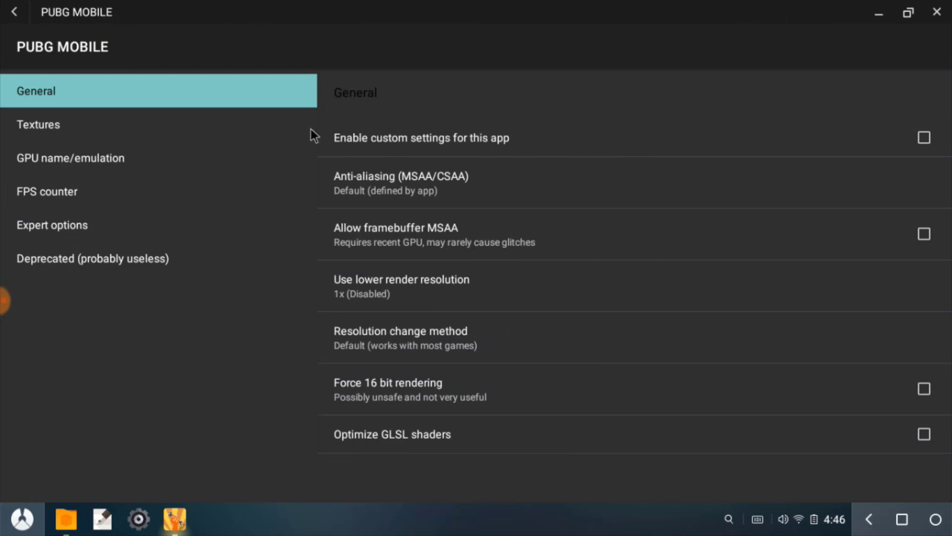
Browse PUBG MOBILE's texture, GPU emulation, FPS counter and expert settings, and return to the general settings.
{"action": "left_click", "coordinate": [190, 110]}
{"action": "left_click", "coordinate": [199, 160]}
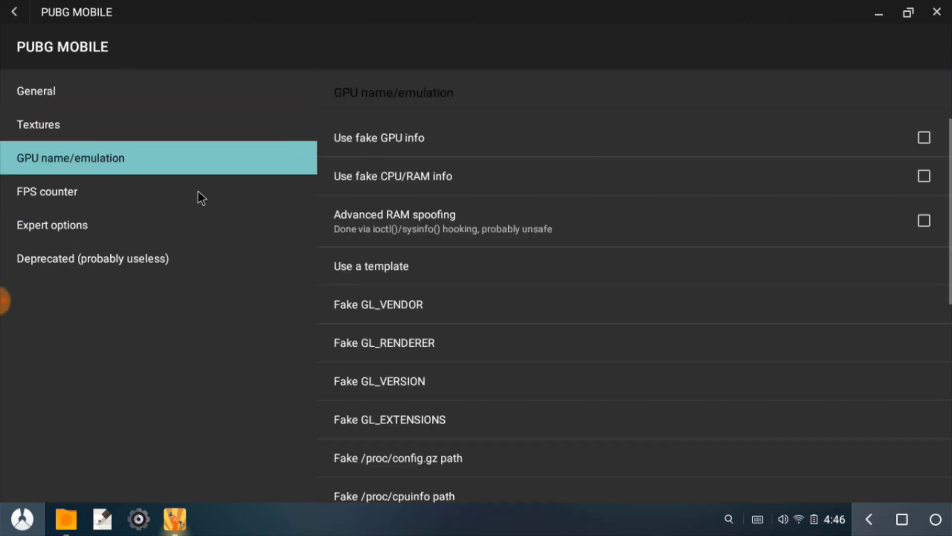
{"action": "left_click", "coordinate": [198, 191]}
{"action": "left_click", "coordinate": [197, 227]}
{"action": "left_click", "coordinate": [221, 92]}
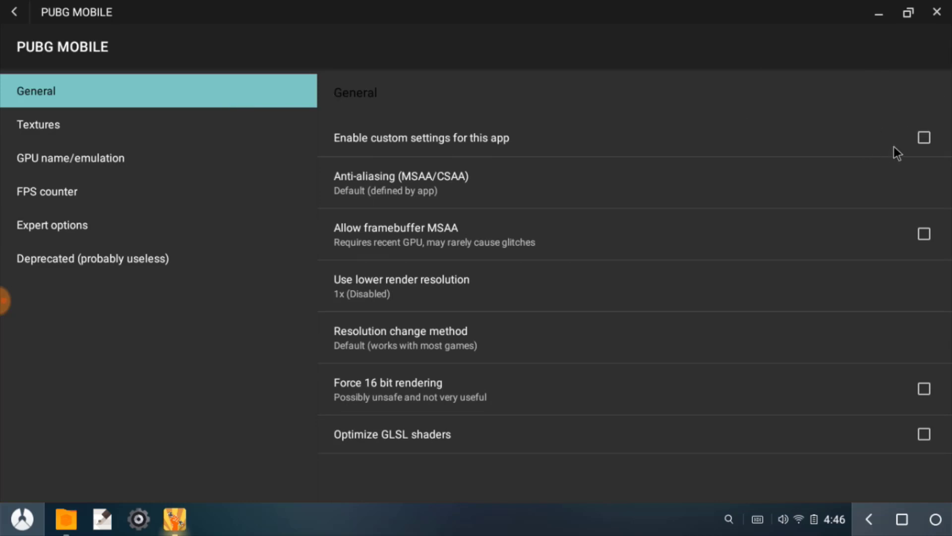
Enable custom settings for PUBG MOBILE, along with GLSL shader optimisation and framebuffer MSAA.
{"action": "left_click", "coordinate": [924, 140]}
{"action": "left_click", "coordinate": [923, 434]}
{"action": "left_click", "coordinate": [924, 234]}
Check the texture settings, and enable fake GPU info and fake CPU/RAM info in the GPU emulation settings.
{"action": "left_click", "coordinate": [152, 122]}
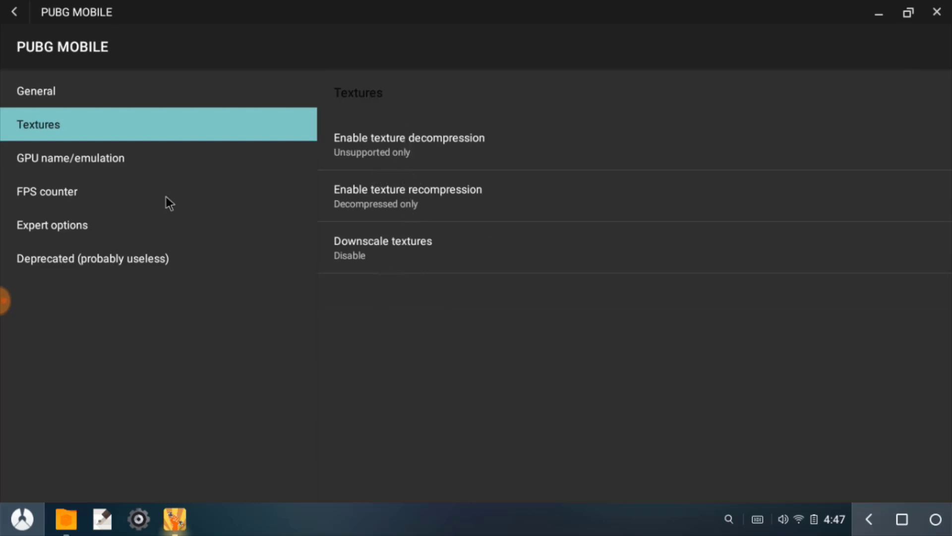
{"action": "left_click", "coordinate": [133, 158]}
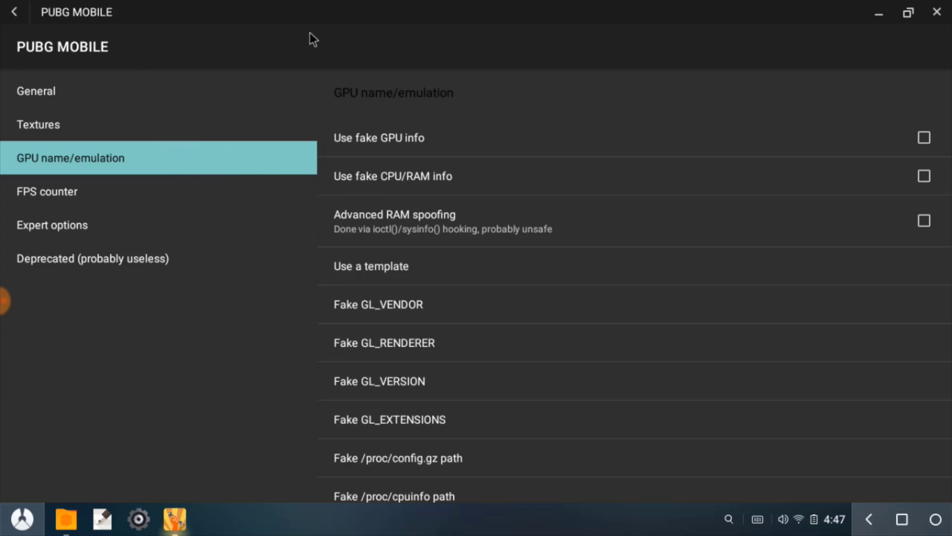
{"action": "left_click", "coordinate": [924, 137]}
{"action": "left_click", "coordinate": [923, 176]}
Review the available hardware templates and apply the CPU: 8 CPUs template.
{"action": "left_click", "coordinate": [492, 270]}
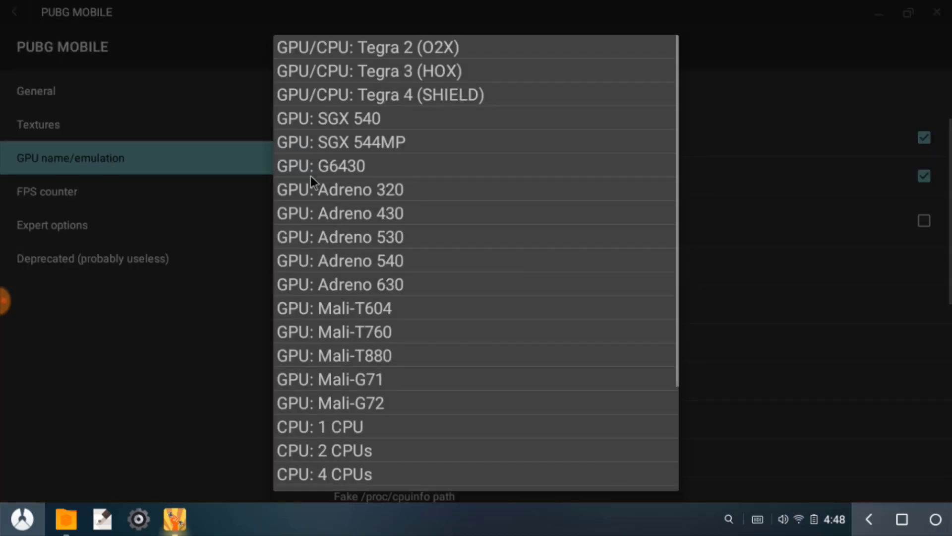
{"action": "scroll", "coordinate": [436, 248], "scroll_direction": "down", "scroll_amount": 3}
{"action": "scroll", "coordinate": [483, 318], "scroll_direction": "up", "scroll_amount": 3}
{"action": "scroll", "coordinate": [486, 319], "scroll_direction": "down", "scroll_amount": 3}
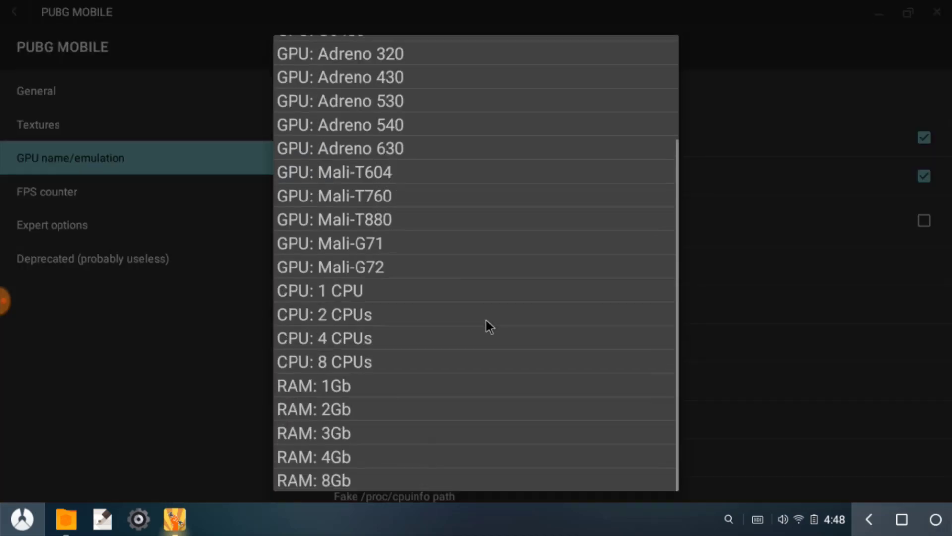
{"action": "scroll", "coordinate": [485, 320], "scroll_direction": "up", "scroll_amount": 3}
{"action": "scroll", "coordinate": [484, 319], "scroll_direction": "down", "scroll_amount": 3}
{"action": "scroll", "coordinate": [553, 199], "scroll_direction": "up", "scroll_amount": 3}
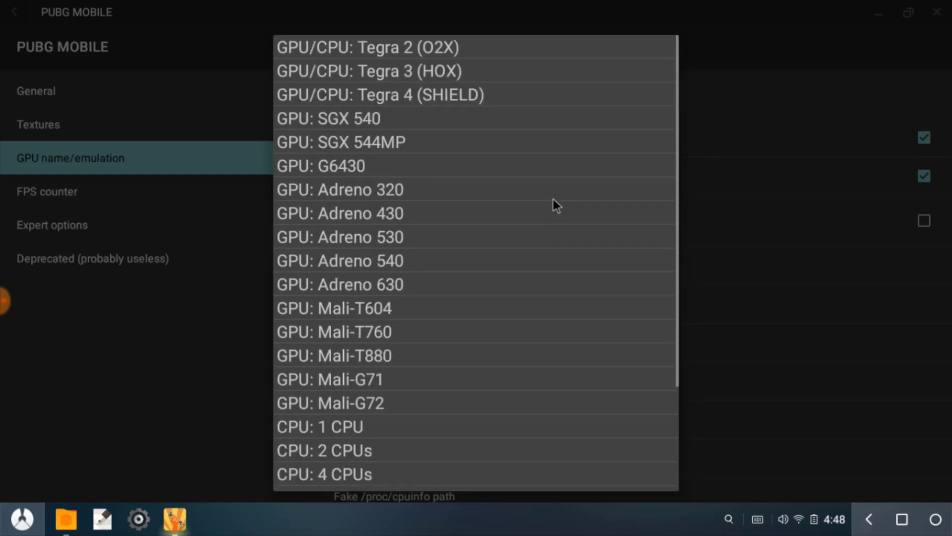
{"action": "scroll", "coordinate": [553, 199], "scroll_direction": "down", "scroll_amount": 3}
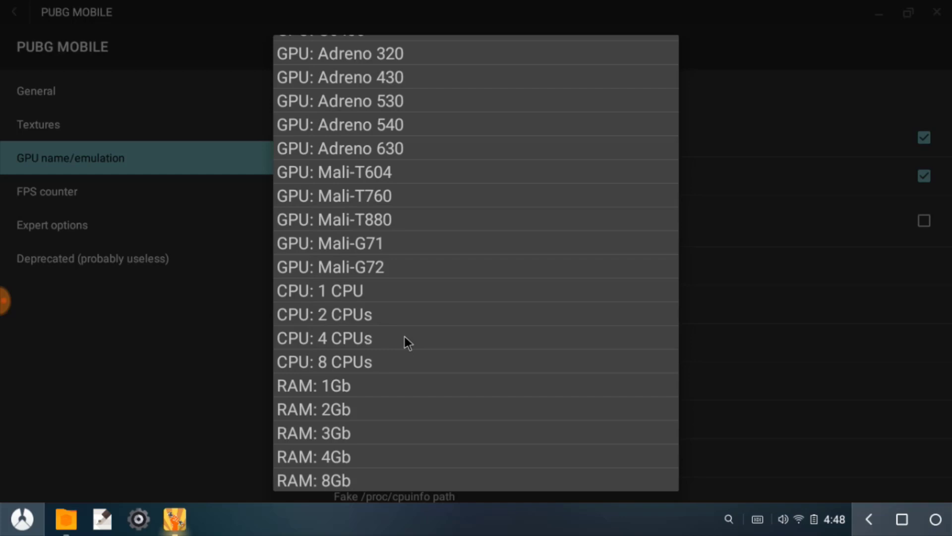
{"action": "left_click", "coordinate": [392, 367]}
Apply the RAM: 4Gb template and check the fake hardware paths it fills in.
{"action": "left_click", "coordinate": [559, 274]}
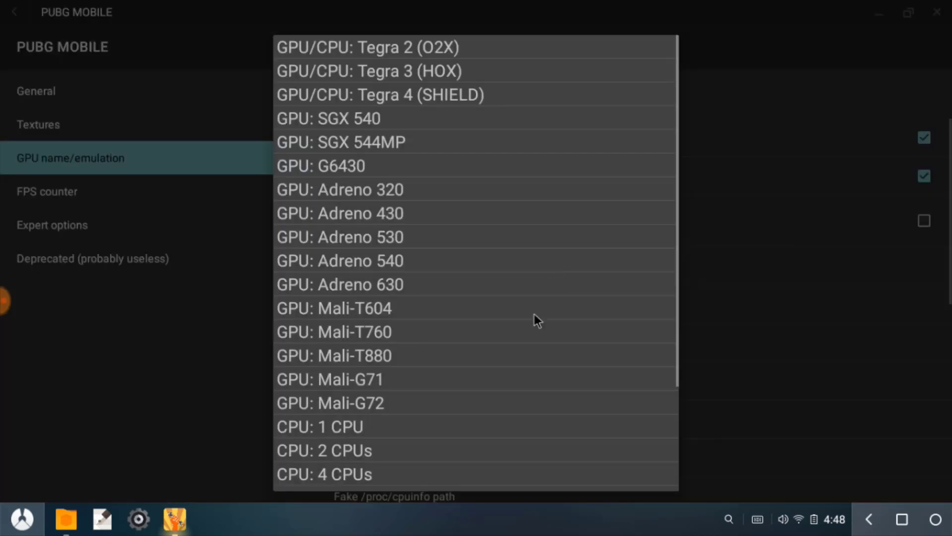
{"action": "scroll", "coordinate": [533, 327], "scroll_direction": "down", "scroll_amount": 3}
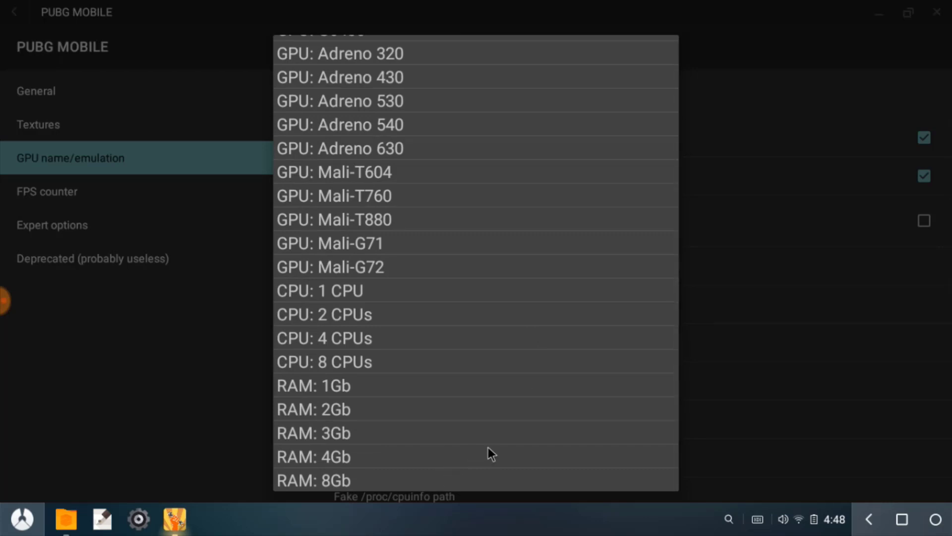
{"action": "left_click", "coordinate": [472, 448]}
{"action": "scroll", "coordinate": [536, 218], "scroll_direction": "down", "scroll_amount": 5}
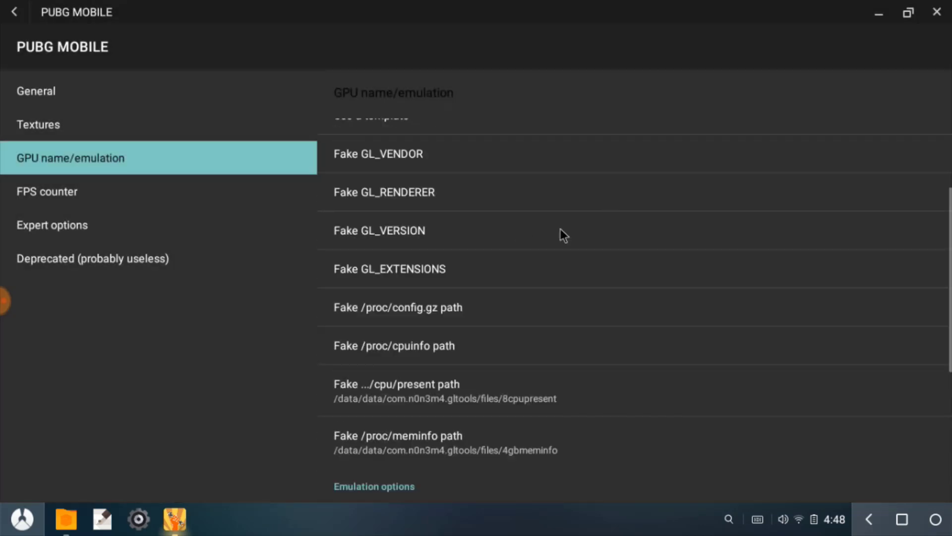
{"action": "scroll", "coordinate": [564, 233], "scroll_direction": "up", "scroll_amount": 3}
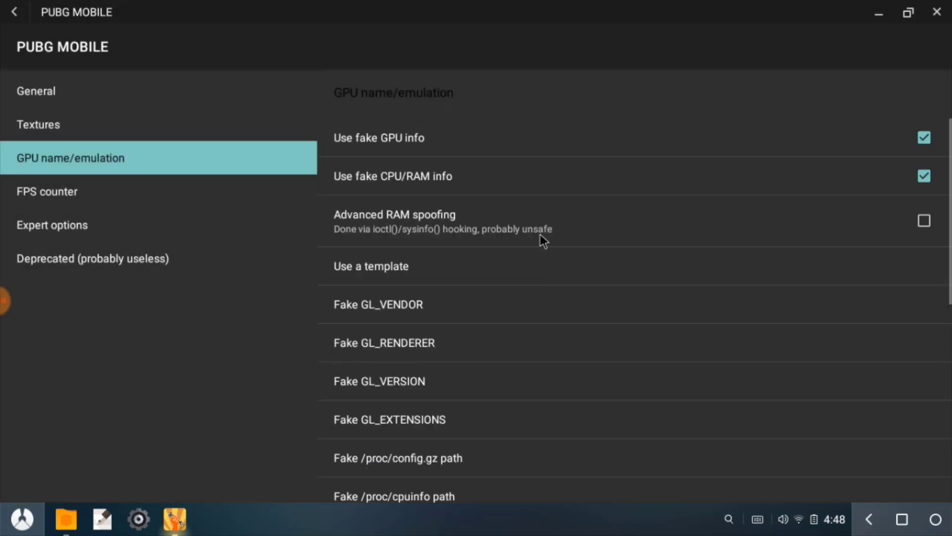
Apply the GPU/CPU: Tegra 4 (SHIELD) template, and select the same template once more.
{"action": "left_click", "coordinate": [560, 271]}
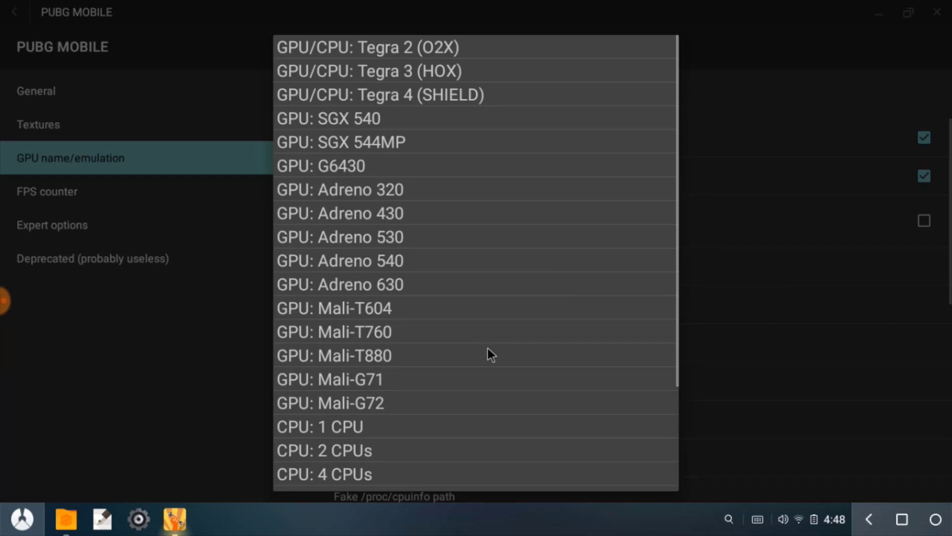
{"action": "scroll", "coordinate": [487, 347], "scroll_direction": "down", "scroll_amount": 3}
{"action": "scroll", "coordinate": [487, 347], "scroll_direction": "up", "scroll_amount": 3}
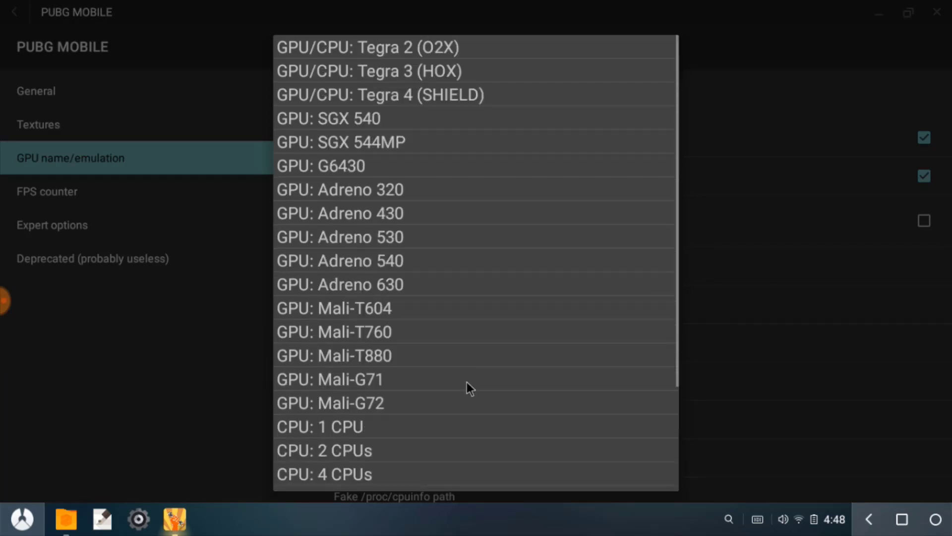
{"action": "scroll", "coordinate": [422, 411], "scroll_direction": "down", "scroll_amount": 1}
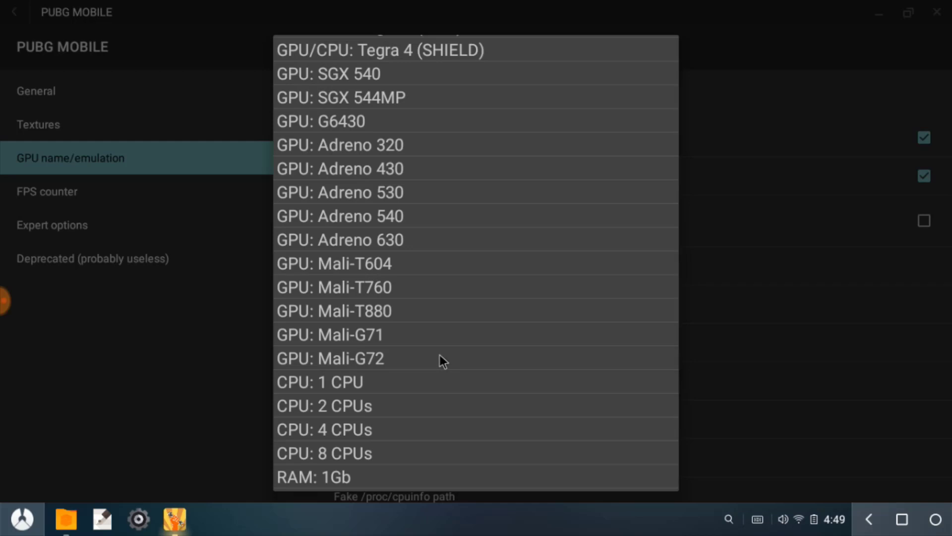
{"action": "scroll", "coordinate": [498, 359], "scroll_direction": "up", "scroll_amount": 1}
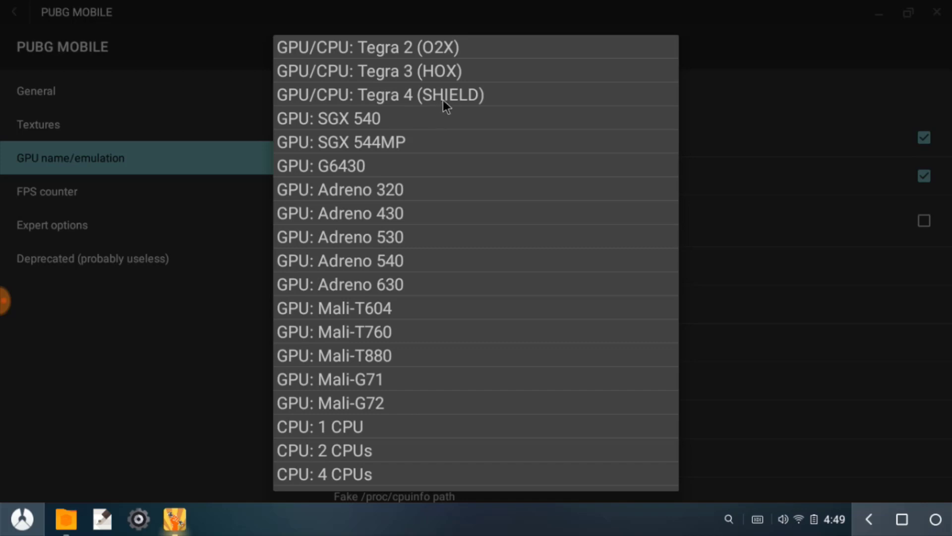
{"action": "left_click", "coordinate": [426, 96]}
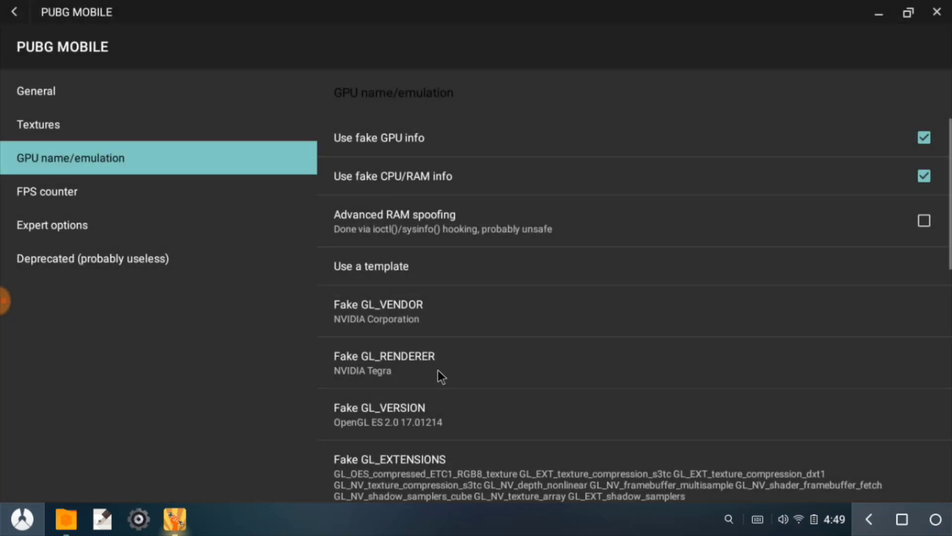
{"action": "left_click", "coordinate": [485, 267]}
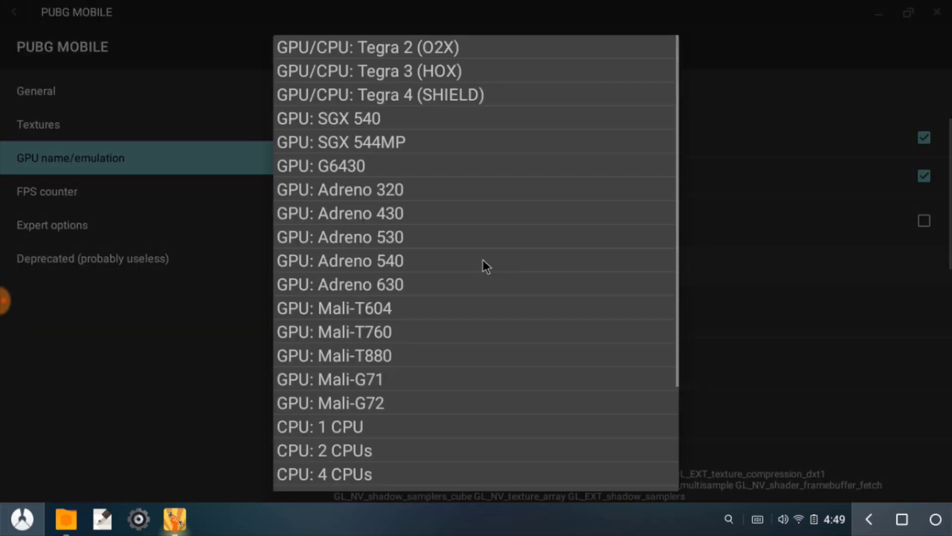
{"action": "left_click", "coordinate": [450, 90]}
Set the Fake GL_VERSION value to OpenGL ES 3.0 and save it.
{"action": "scroll", "coordinate": [458, 242], "scroll_direction": "down", "scroll_amount": 1}
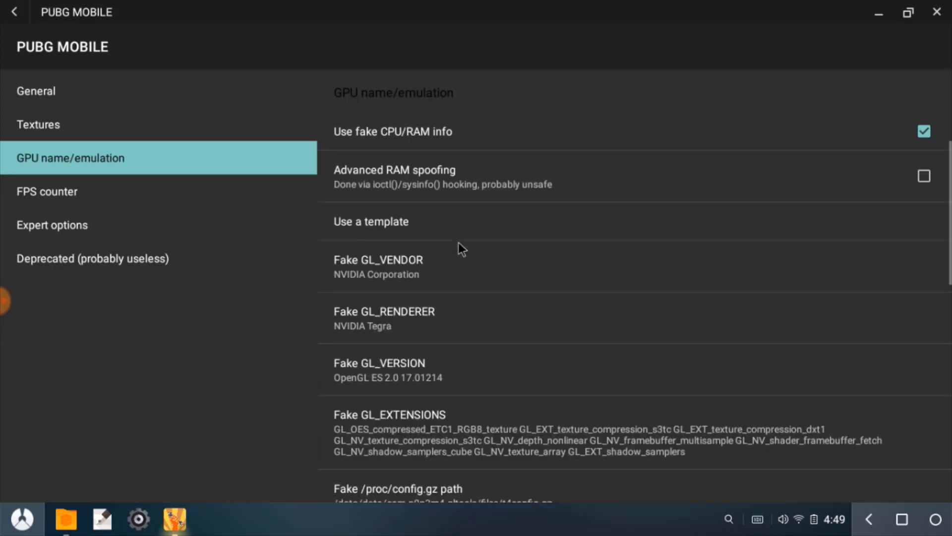
{"action": "scroll", "coordinate": [451, 233], "scroll_direction": "down", "scroll_amount": 1}
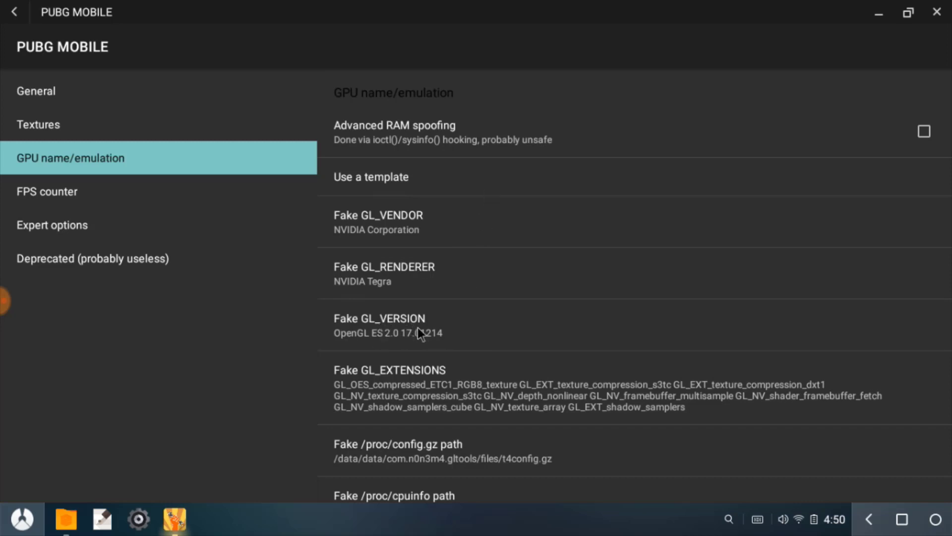
{"action": "left_click", "coordinate": [440, 327]}
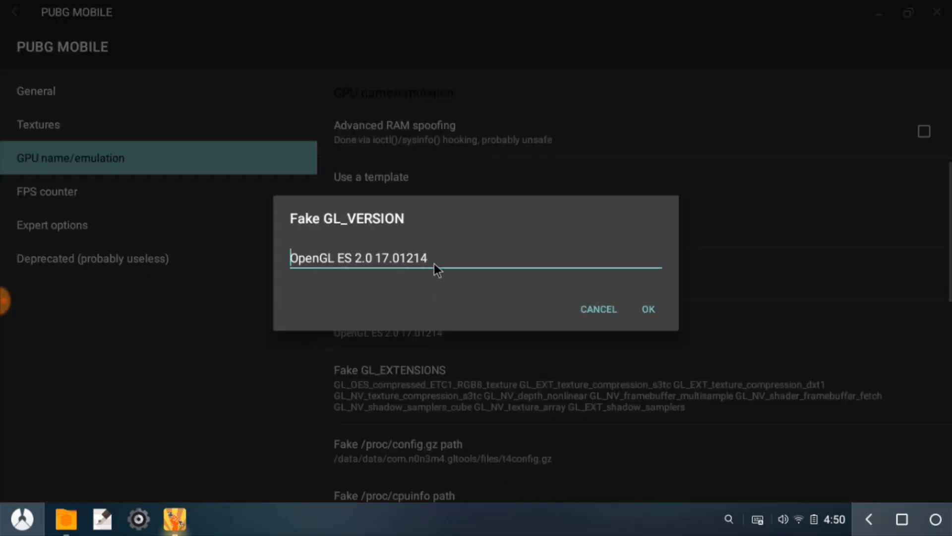
{"action": "key", "text": "BackSpace"}
{"action": "key", "text": "BackSpace"}
{"action": "key", "text": "BackSpace"}
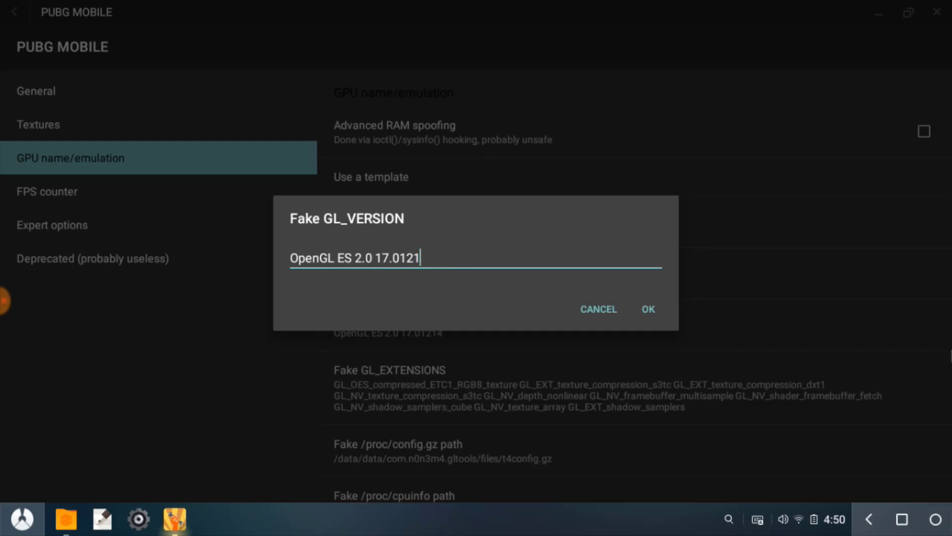
{"action": "key", "text": "BackSpace"}
{"action": "key", "text": "BackSpace"}
{"action": "key", "text": "BackSpace"}
{"action": "key", "text": "BackSpace"}
{"action": "key", "text": "BackSpace"}
{"action": "key", "text": "BackSpace"}
{"action": "key", "text": "BackSpace"}
{"action": "key", "text": "BackSpace"}
{"action": "key", "text": "BackSpace"}
{"action": "type", "text": "3.0"}
{"action": "key", "text": "BackSpace"}
{"action": "type", "text": "1"}
{"action": "key", "text": "BackSpace"}
{"action": "type", "text": "0"}
{"action": "left_click", "coordinate": [649, 308]}
Set the FPS counter for PUBG MOBILE to On-screen and select Top-right as its location.
{"action": "scroll", "coordinate": [509, 257], "scroll_direction": "down", "scroll_amount": 6}
{"action": "scroll", "coordinate": [510, 257], "scroll_direction": "up", "scroll_amount": 8}
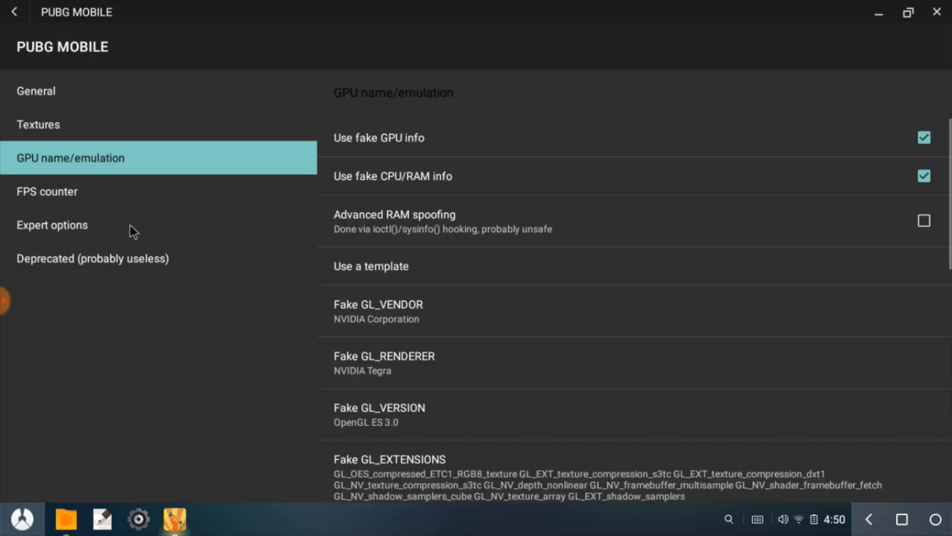
{"action": "left_click", "coordinate": [92, 196]}
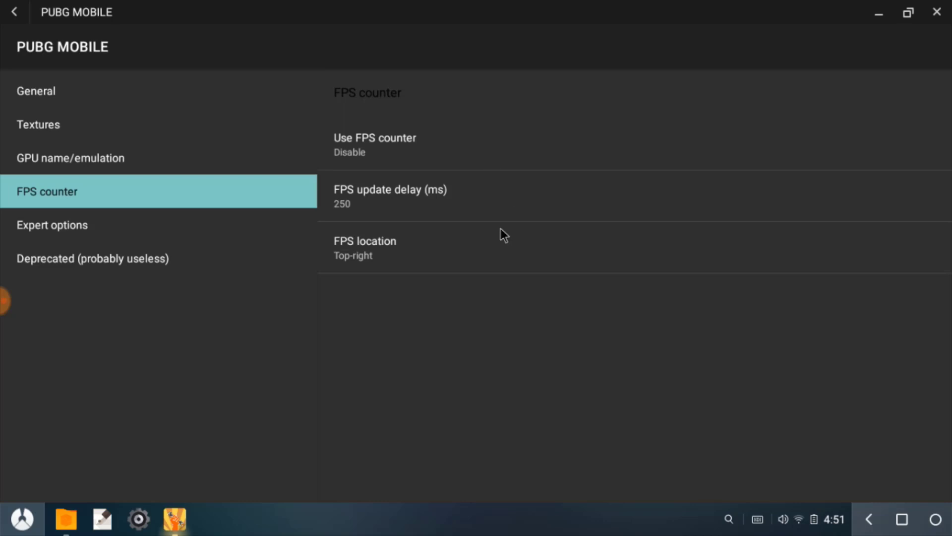
{"action": "left_click", "coordinate": [465, 146]}
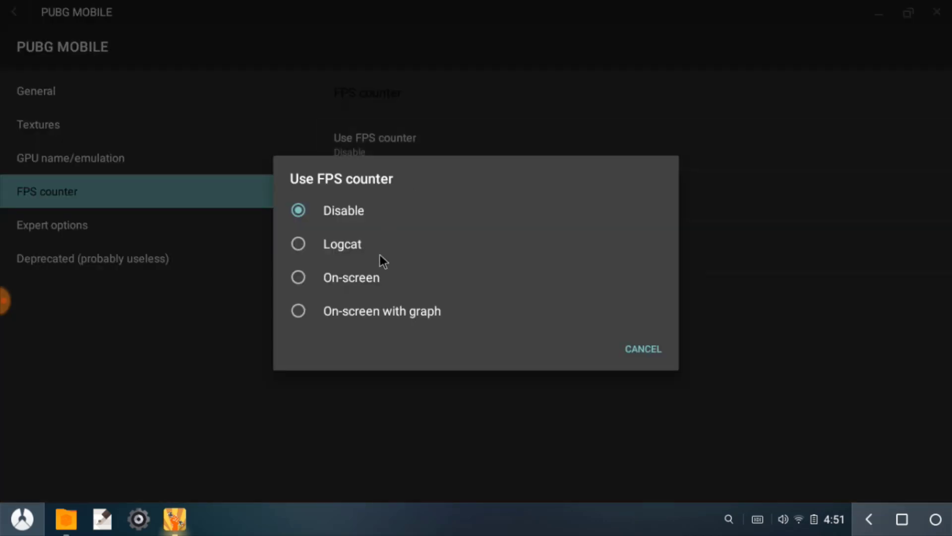
{"action": "left_click", "coordinate": [373, 279]}
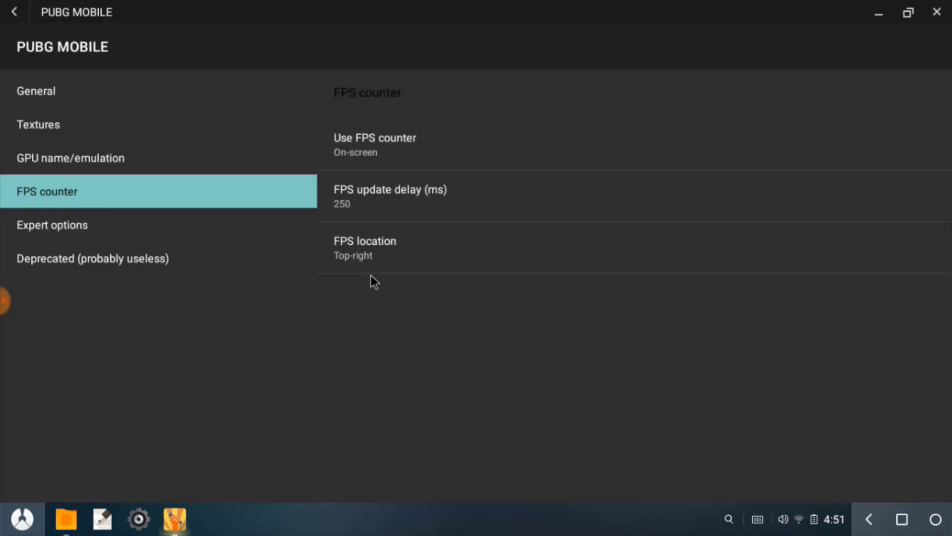
{"action": "left_click", "coordinate": [384, 257]}
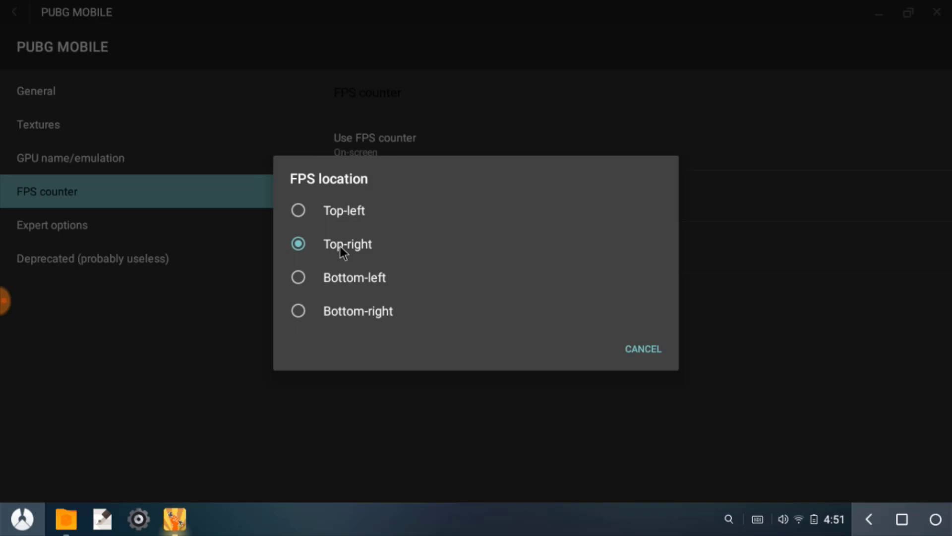
{"action": "left_click", "coordinate": [326, 252]}
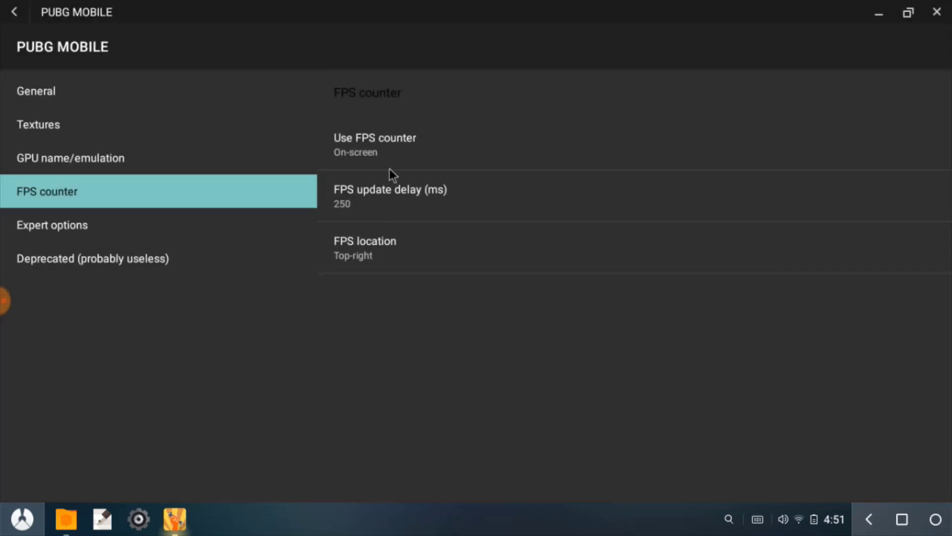
Set the Use FPS counter option for PUBG MOBILE to Disable.
{"action": "left_click", "coordinate": [405, 158]}
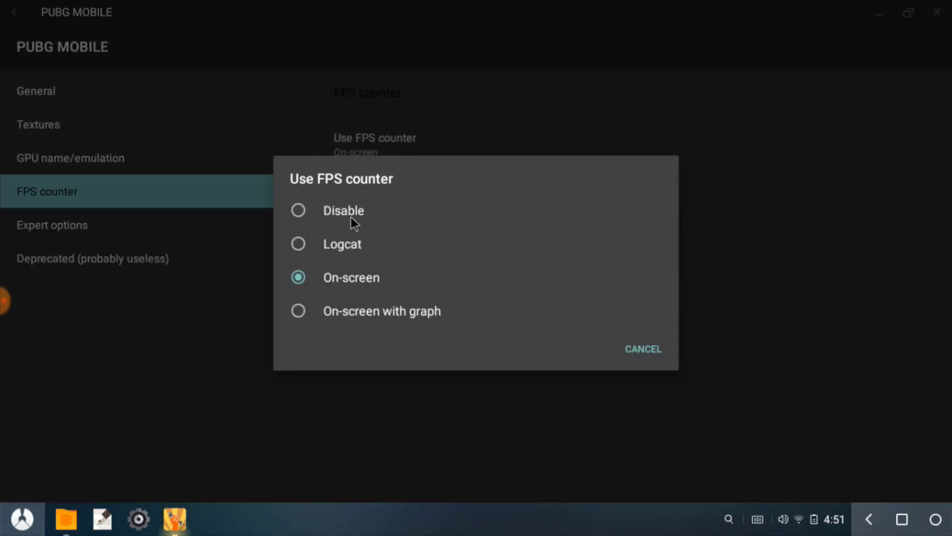
{"action": "left_click", "coordinate": [351, 216]}
{"action": "left_click", "coordinate": [400, 134]}
{"action": "left_click", "coordinate": [393, 125]}
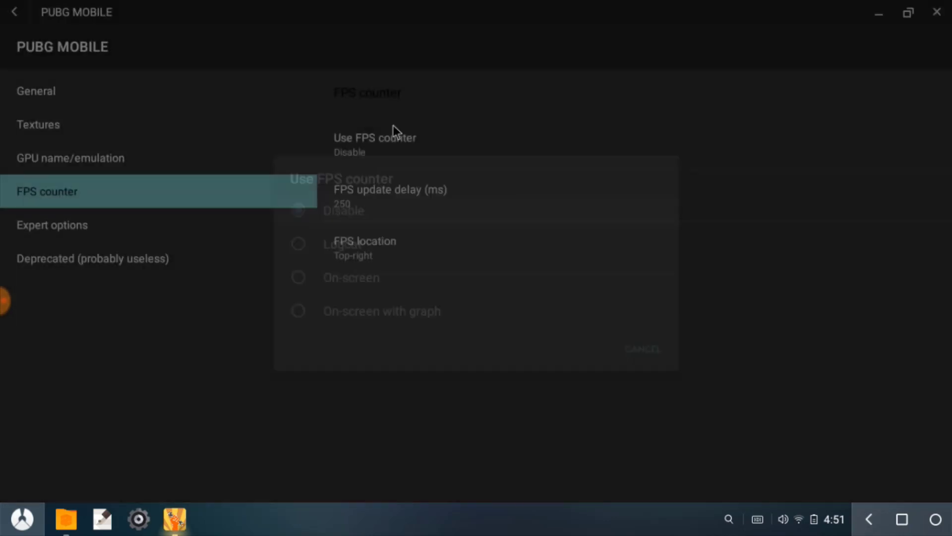
{"action": "left_click", "coordinate": [411, 133]}
{"action": "left_click", "coordinate": [382, 213]}
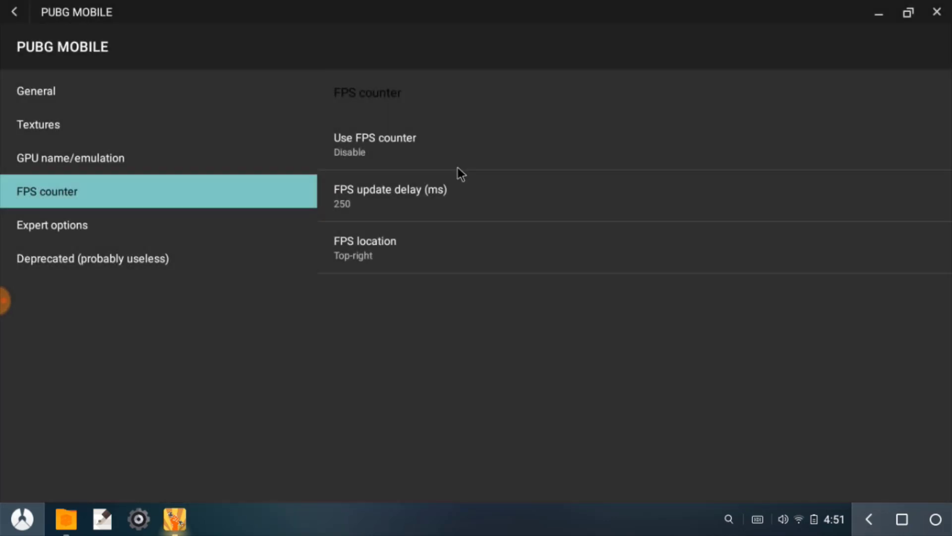
{"action": "left_click", "coordinate": [460, 162]}
{"action": "left_click", "coordinate": [415, 213]}
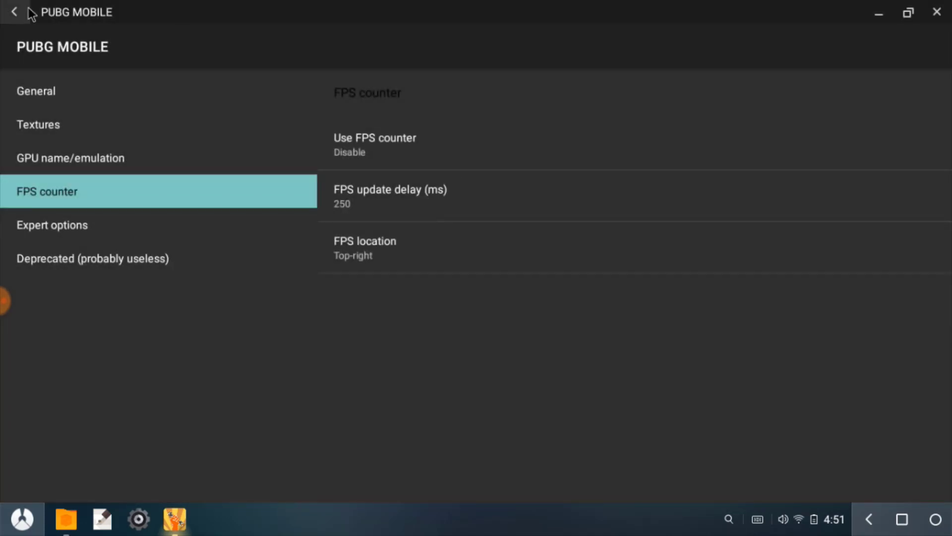
Check the GPU name/emulation, Textures and General settings of PUBG MOBILE once more, and close GLTools.
{"action": "left_click", "coordinate": [213, 159]}
{"action": "left_click", "coordinate": [221, 128]}
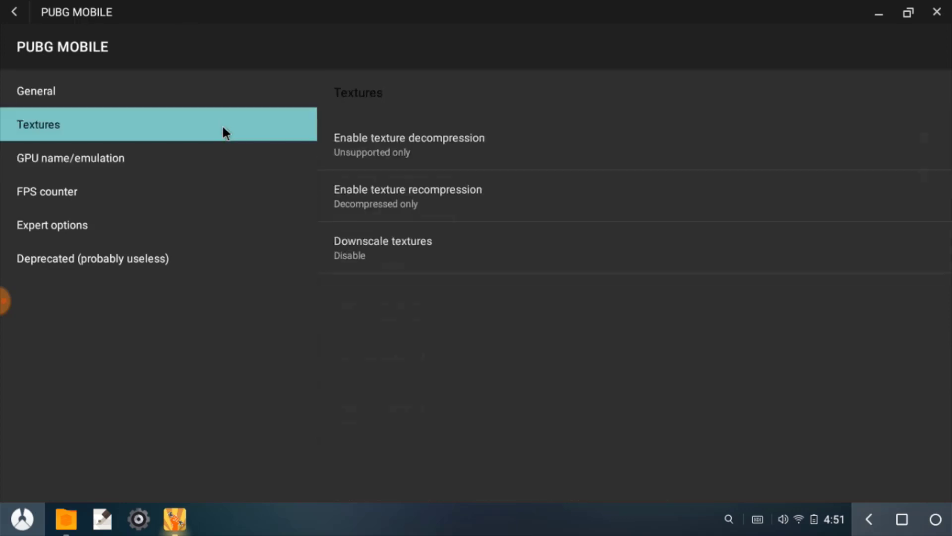
{"action": "left_click", "coordinate": [226, 95]}
{"action": "left_click", "coordinate": [4, 7]}
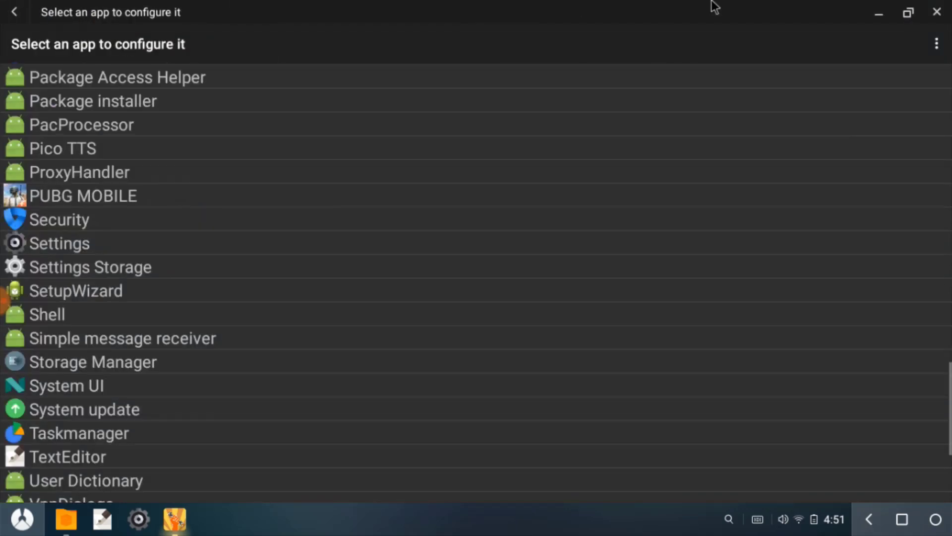
{"action": "left_click", "coordinate": [937, 10]}
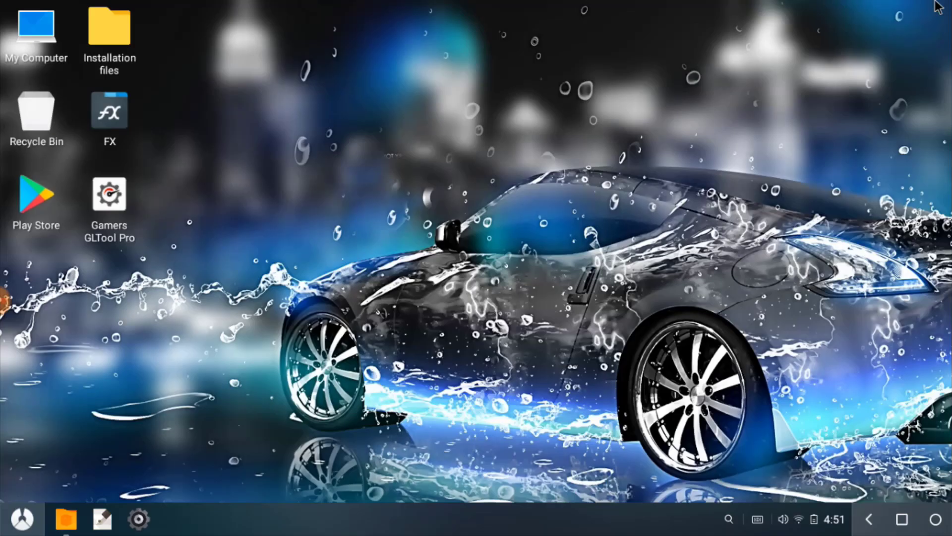
Refresh the desktop several times in a row.
{"action": "right_click", "coordinate": [405, 164]}
{"action": "right_click", "coordinate": [418, 266]}
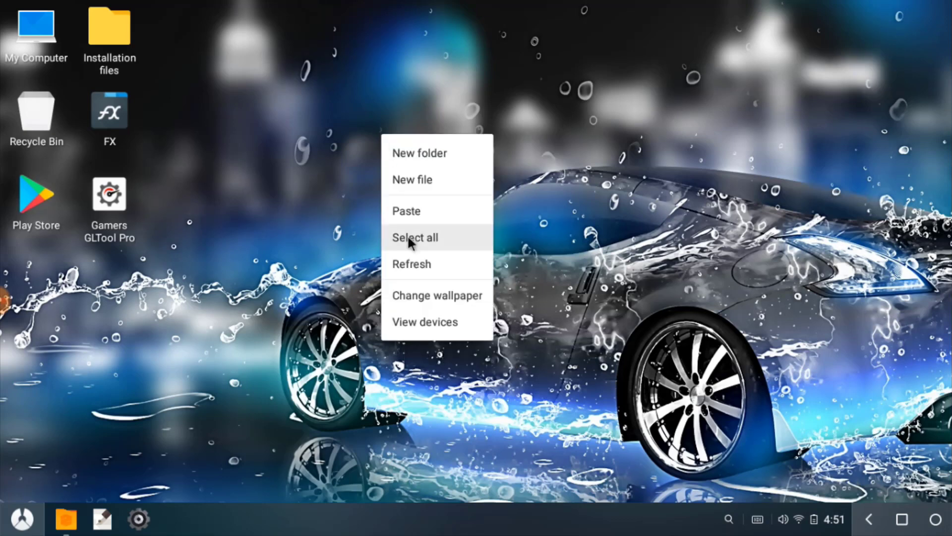
{"action": "left_click", "coordinate": [433, 266]}
{"action": "right_click", "coordinate": [417, 207]}
{"action": "left_click", "coordinate": [429, 263]}
{"action": "right_click", "coordinate": [424, 111]}
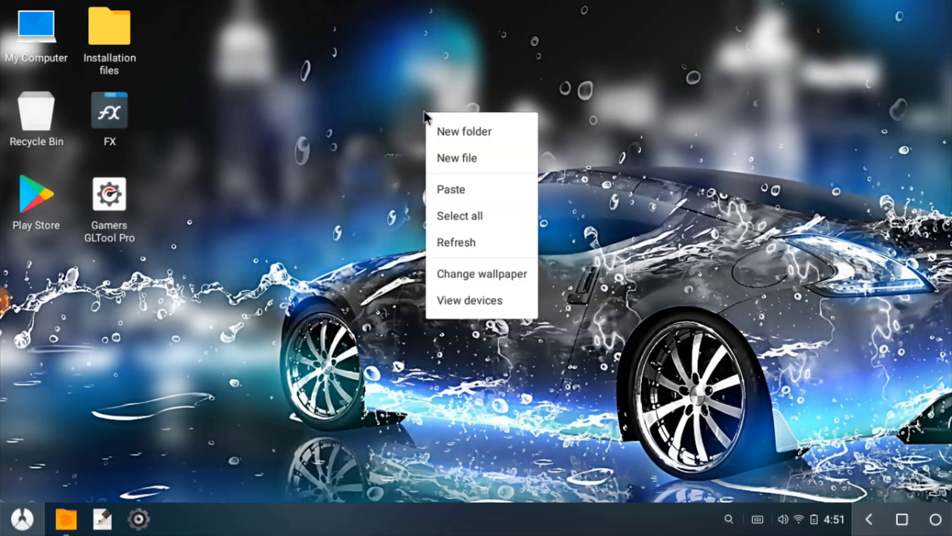
{"action": "left_click", "coordinate": [462, 242]}
{"action": "right_click", "coordinate": [431, 164]}
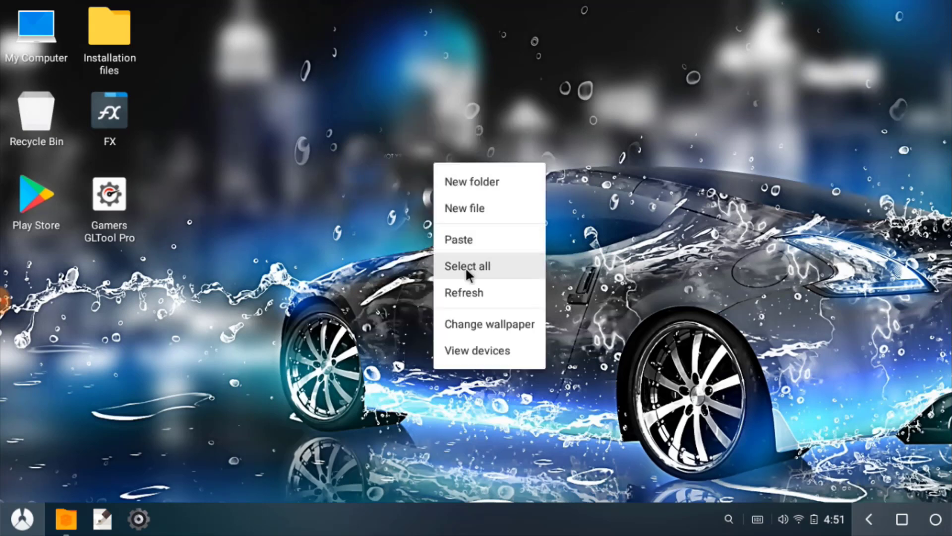
{"action": "left_click", "coordinate": [467, 284]}
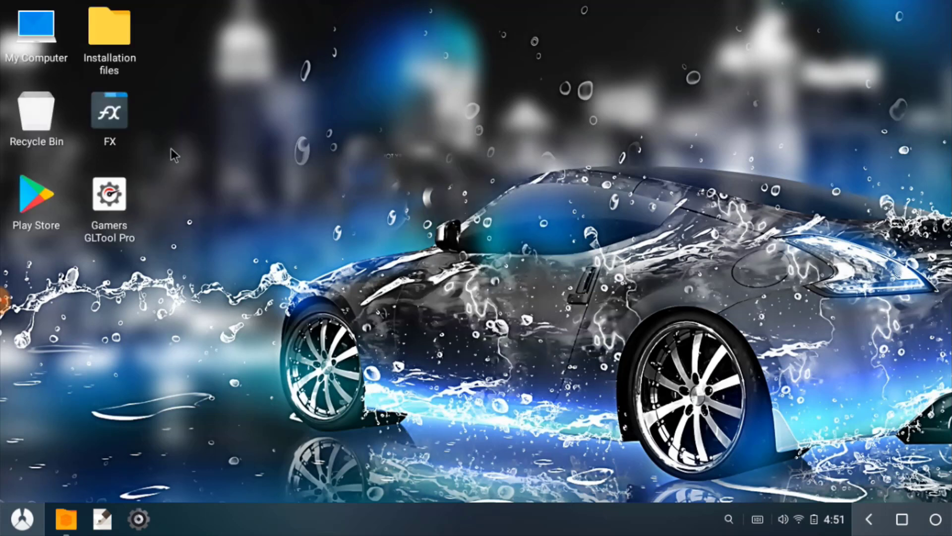
Bring up the system power options to view the Restart choice, and dismiss them without restarting.
{"action": "left_click", "coordinate": [22, 518]}
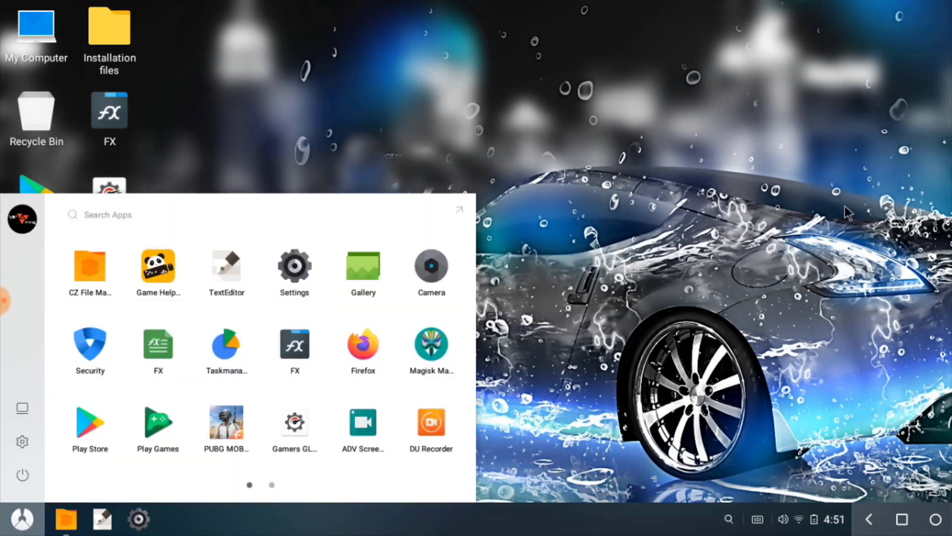
{"action": "left_click", "coordinate": [22, 473]}
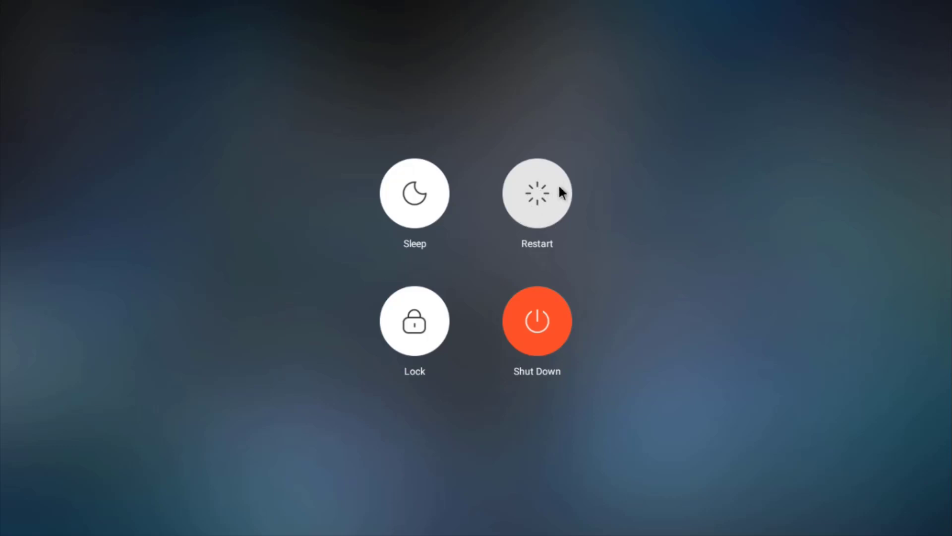
{"action": "left_click", "coordinate": [795, 129]}
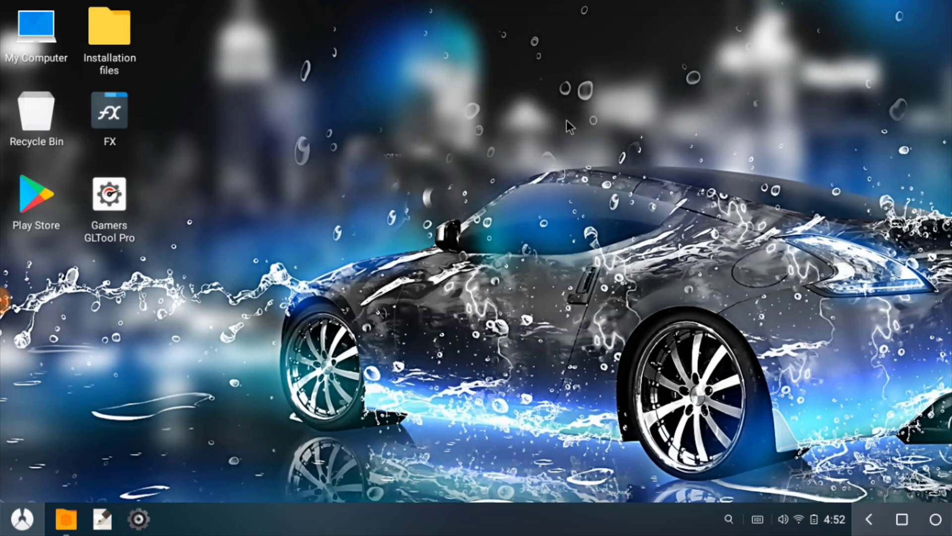
View the GLTools and L Speed APKs in the desktop's Installation files folder, and close its window.
{"action": "double_click", "coordinate": [119, 26]}
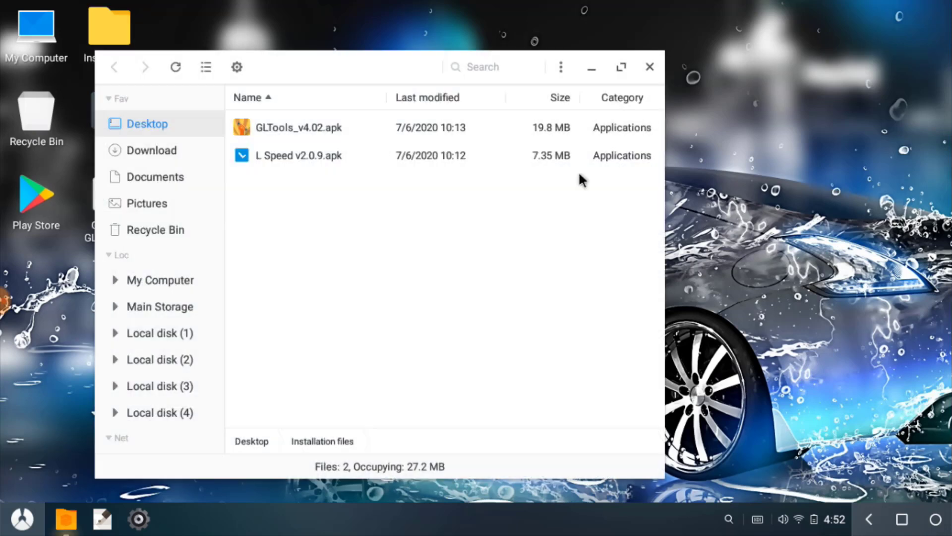
{"action": "left_click_drag", "start_coordinate": [420, 62], "coordinate": [523, 19]}
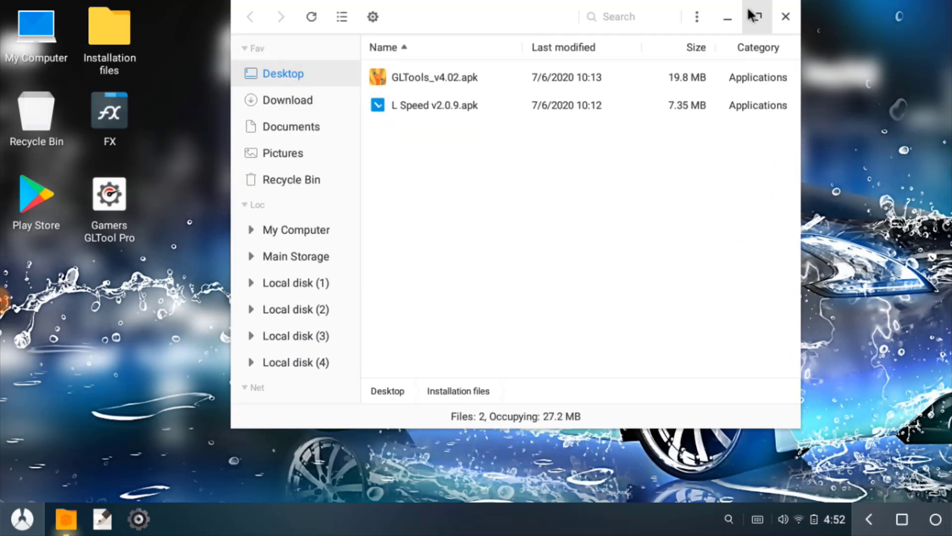
{"action": "left_click_drag", "start_coordinate": [499, 15], "coordinate": [495, 57]}
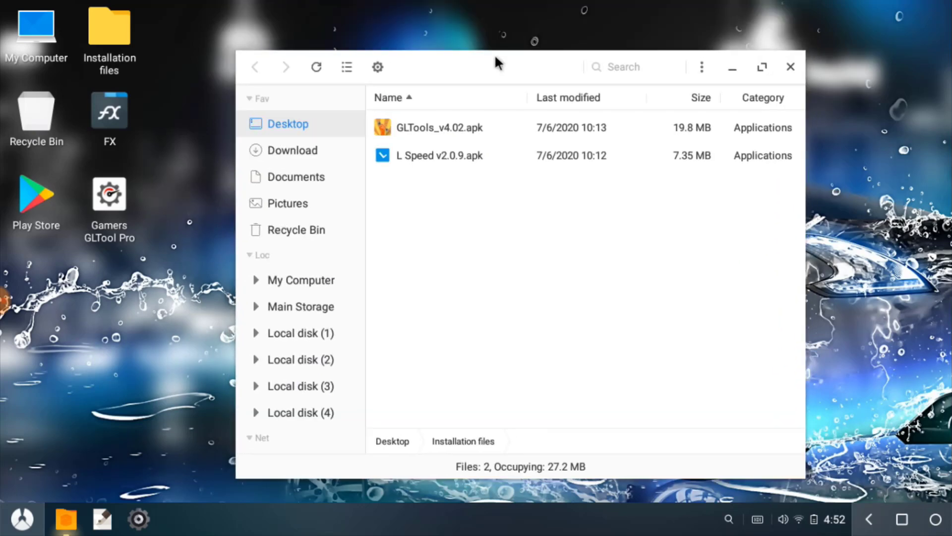
{"action": "double_click", "coordinate": [492, 48]}
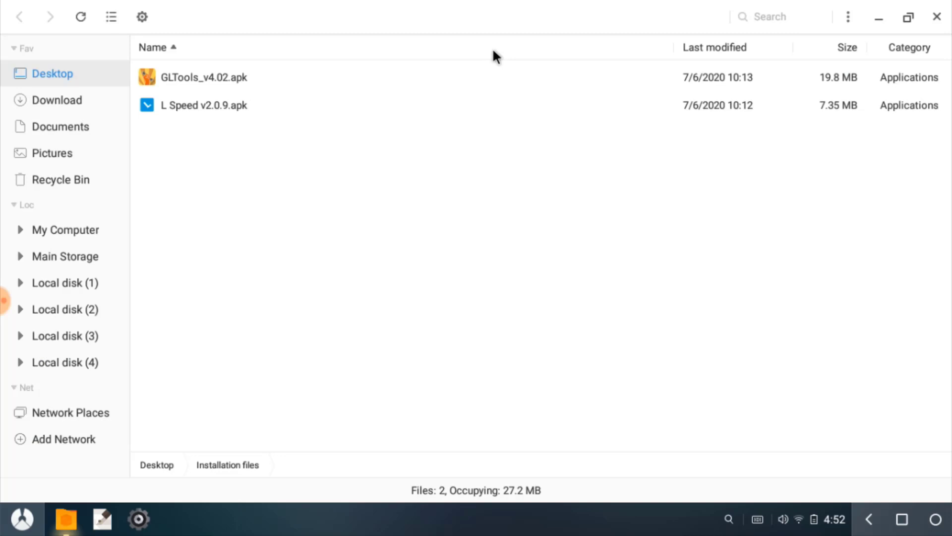
{"action": "double_click", "coordinate": [556, 15]}
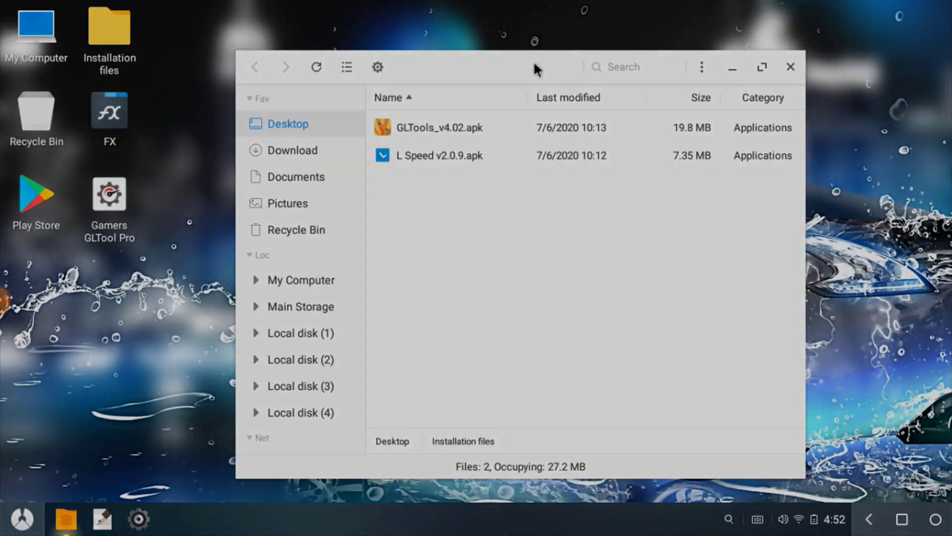
{"action": "left_click_drag", "start_coordinate": [535, 65], "coordinate": [519, 47]}
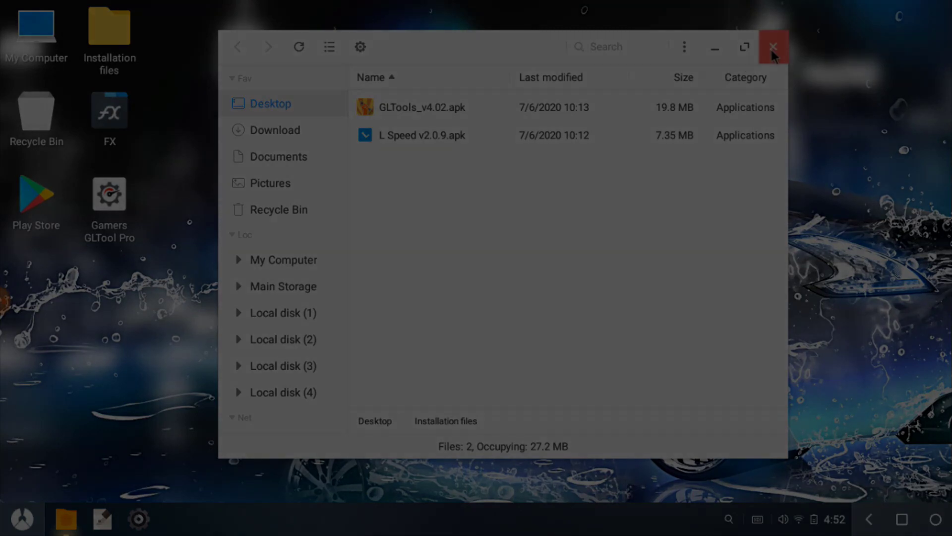
{"action": "left_click", "coordinate": [772, 46]}
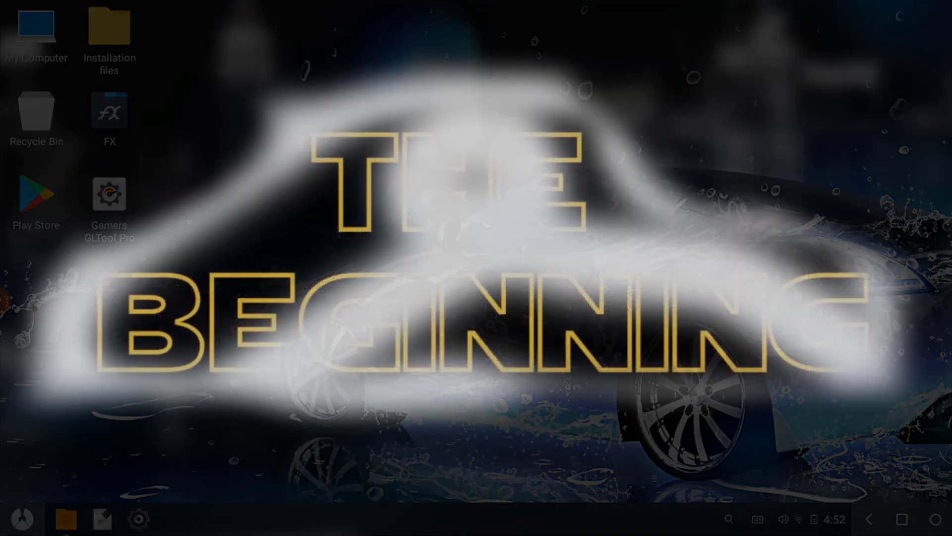